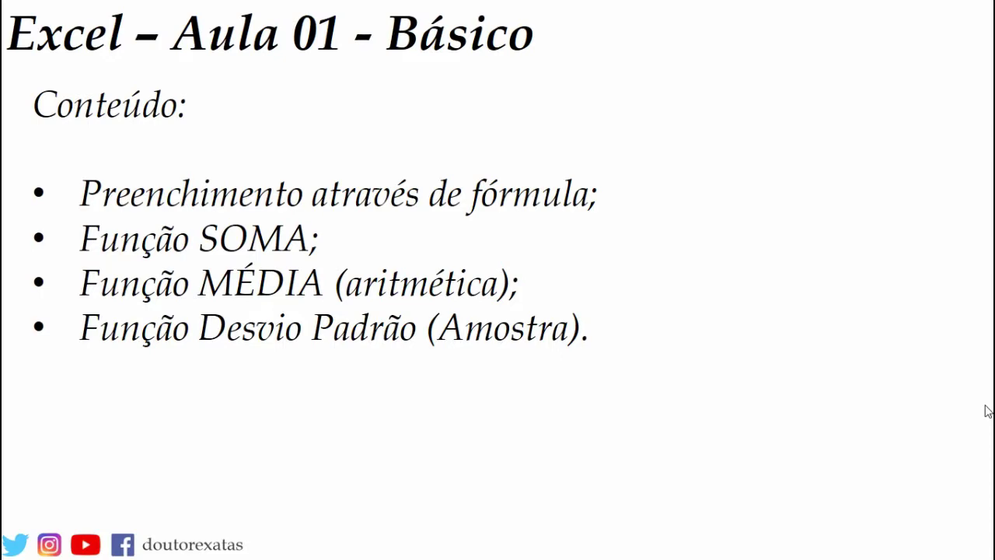
- Advance the slideshow from the lesson contents to the Problema exercise slide
key(Right)
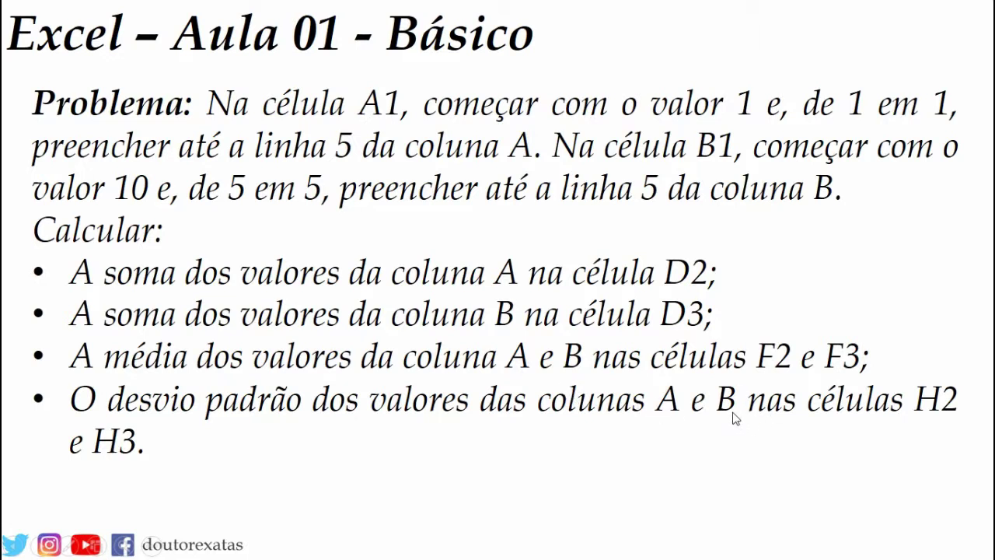
- Use Alt+Tab to bring the blank Pasta1 Excel workbook to the front
key(alt+Tab)
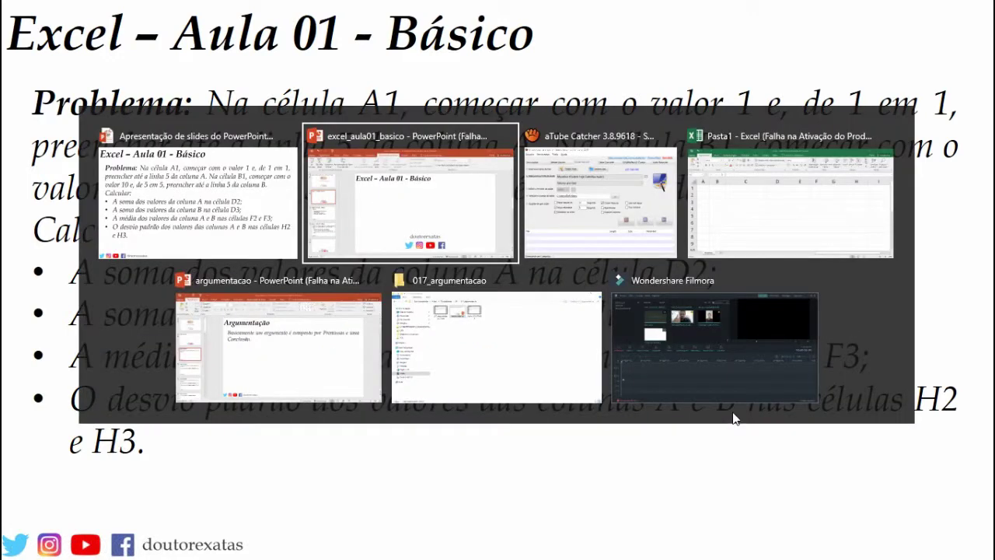
key(Tab)
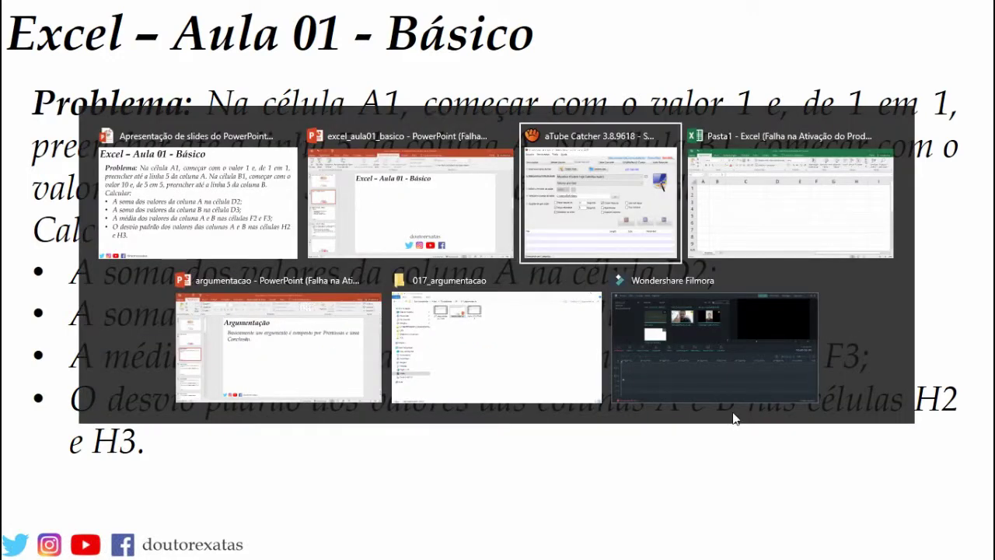
key(Tab)
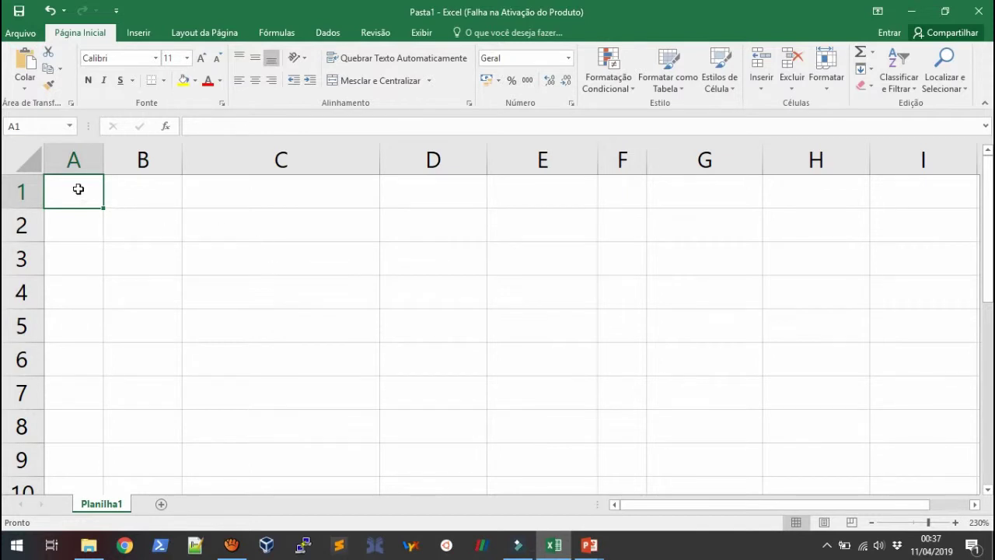
click(86, 233)
click(90, 264)
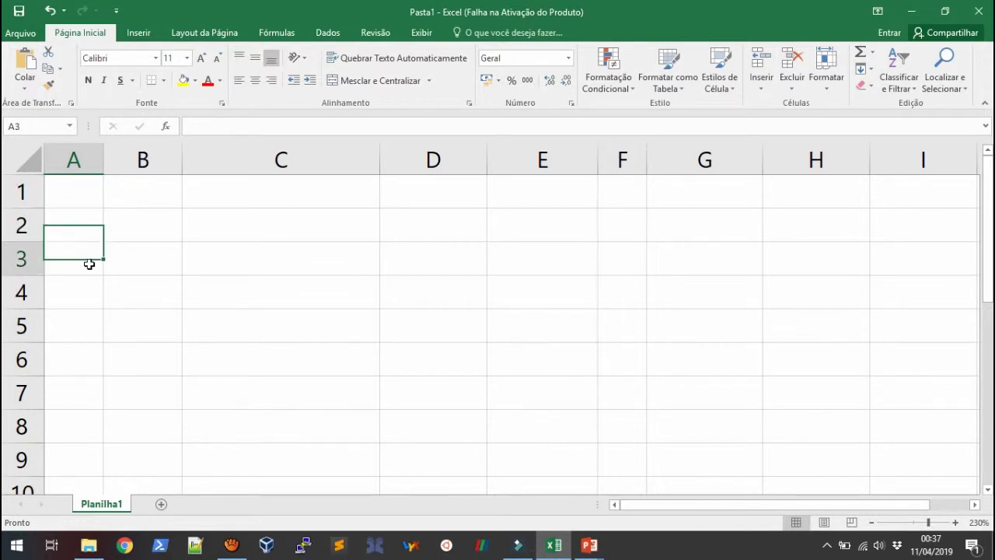
click(82, 289)
click(79, 326)
click(84, 194)
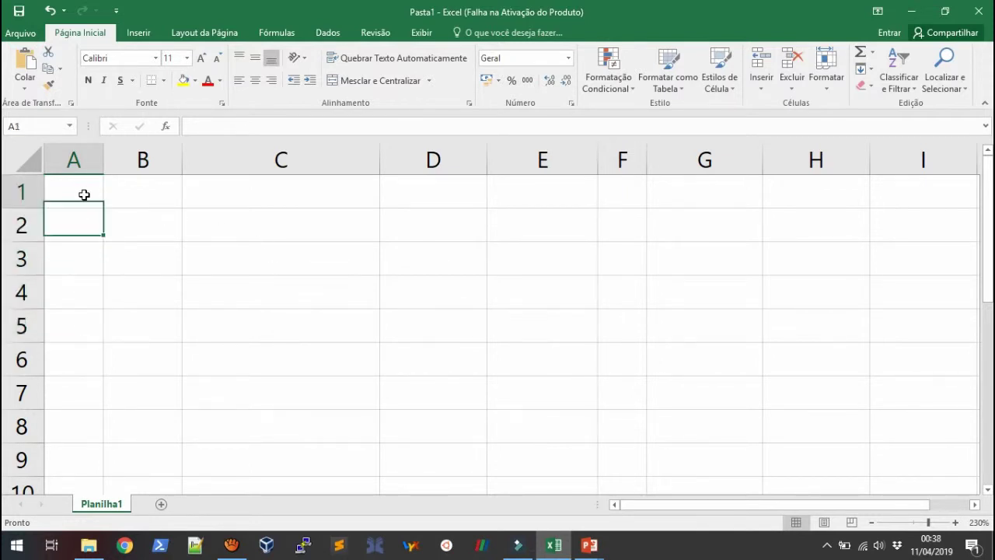
text(1)
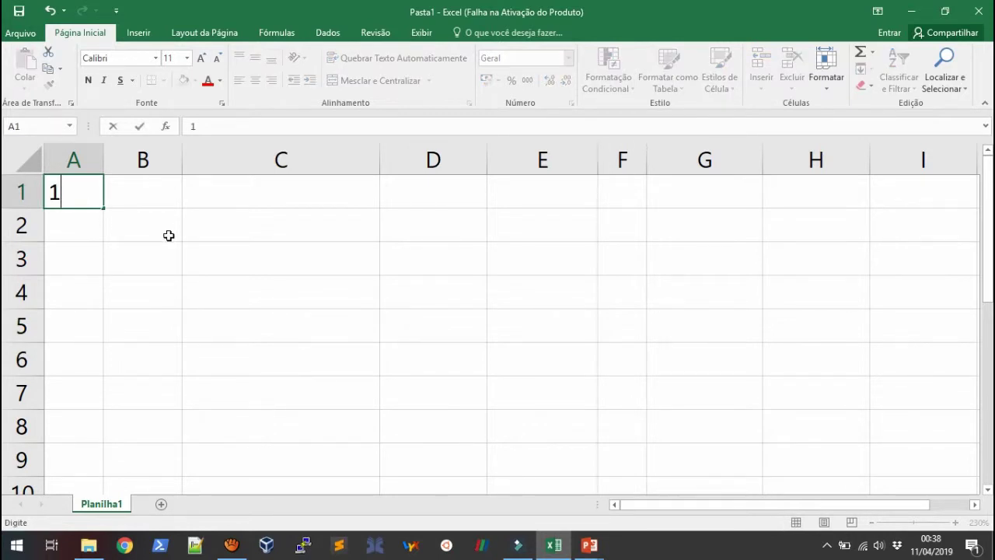
key(Return)
text(2)
key(Return)
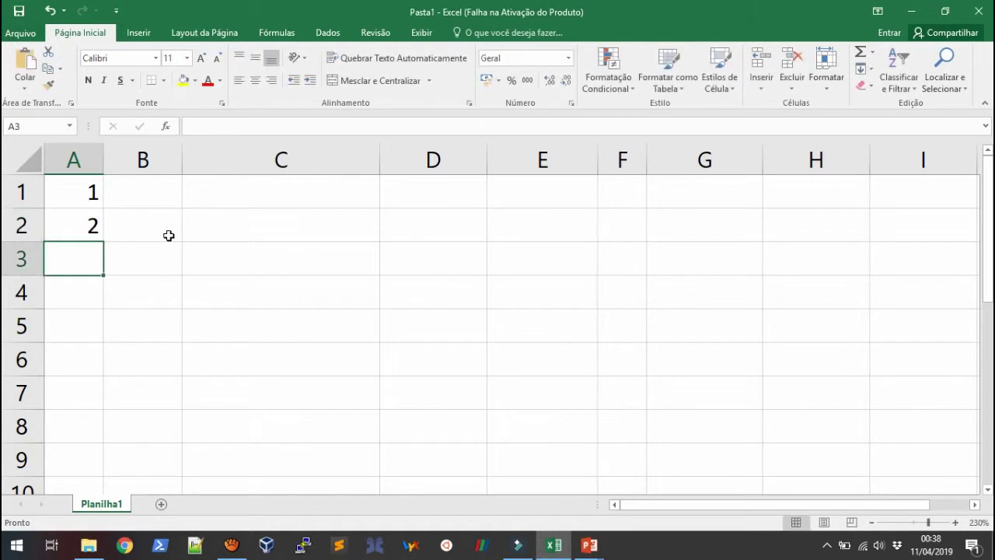
text(3)
key(Return)
text(4)
key(Return)
text(5)
key(Return)
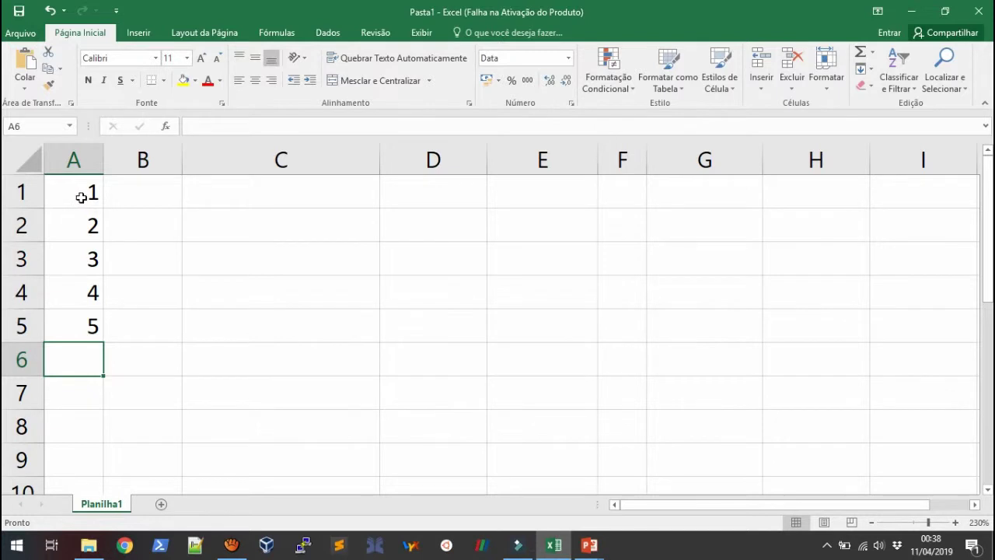
drag(93, 195, 93, 323)
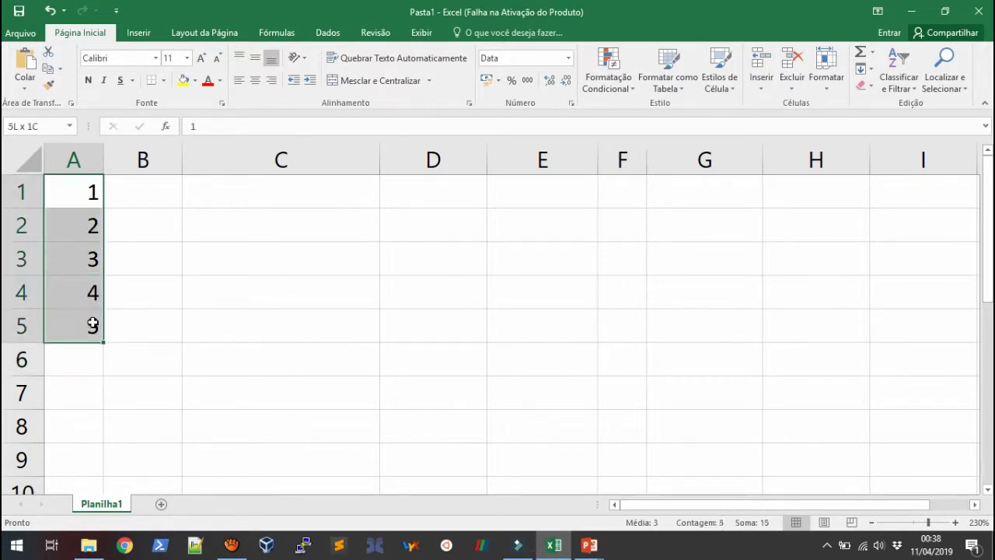
key(Delete)
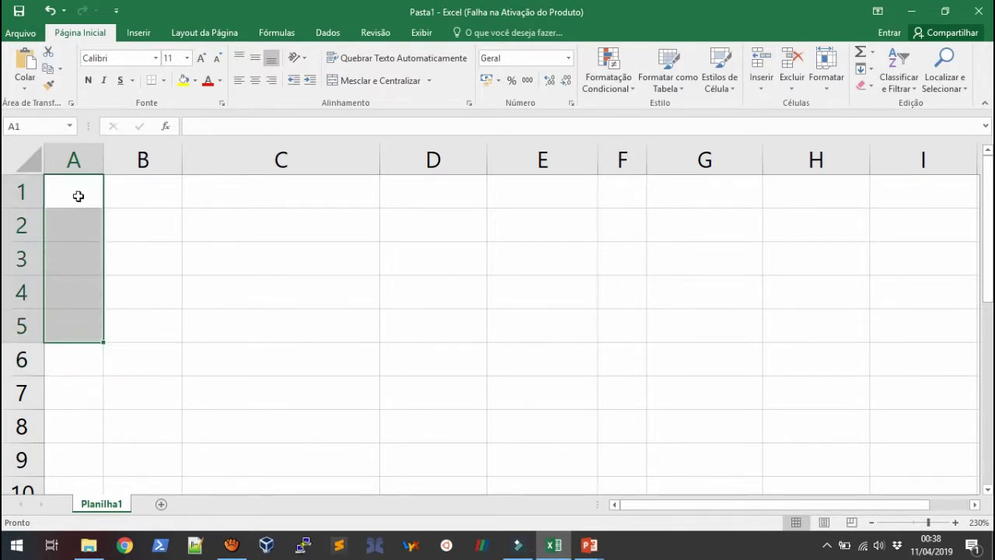
click(79, 194)
text(1)
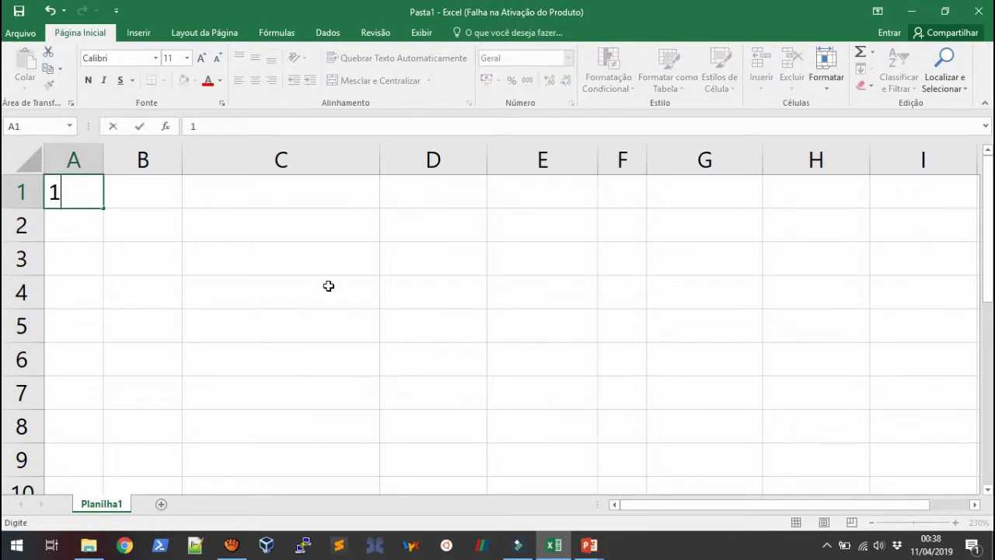
key(Return)
text(2)
key(Return)
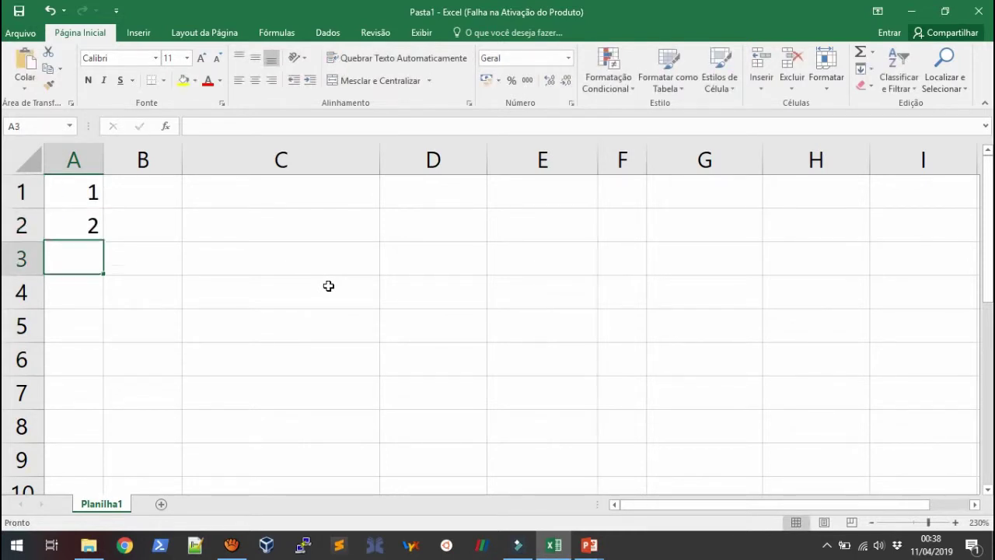
drag(84, 192, 97, 223)
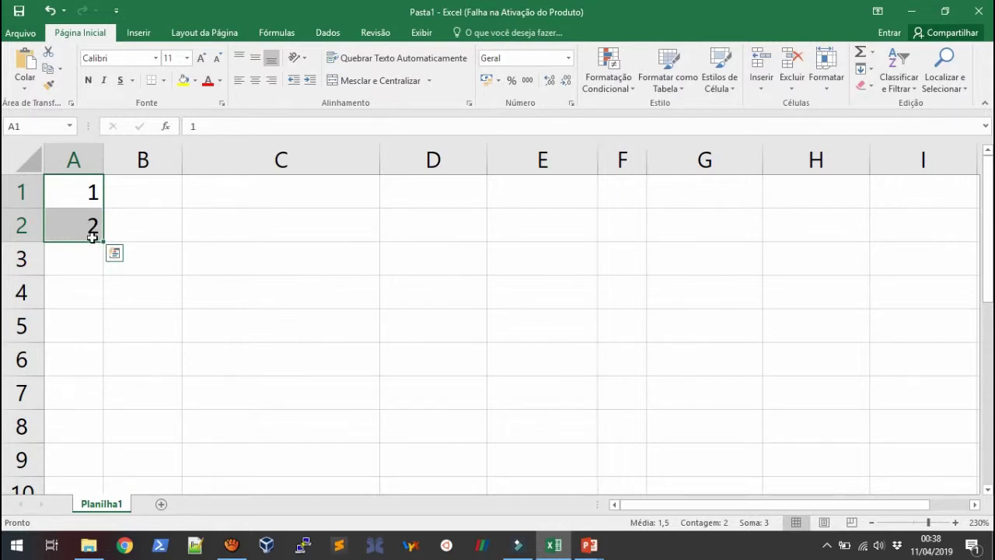
drag(105, 243, 102, 336)
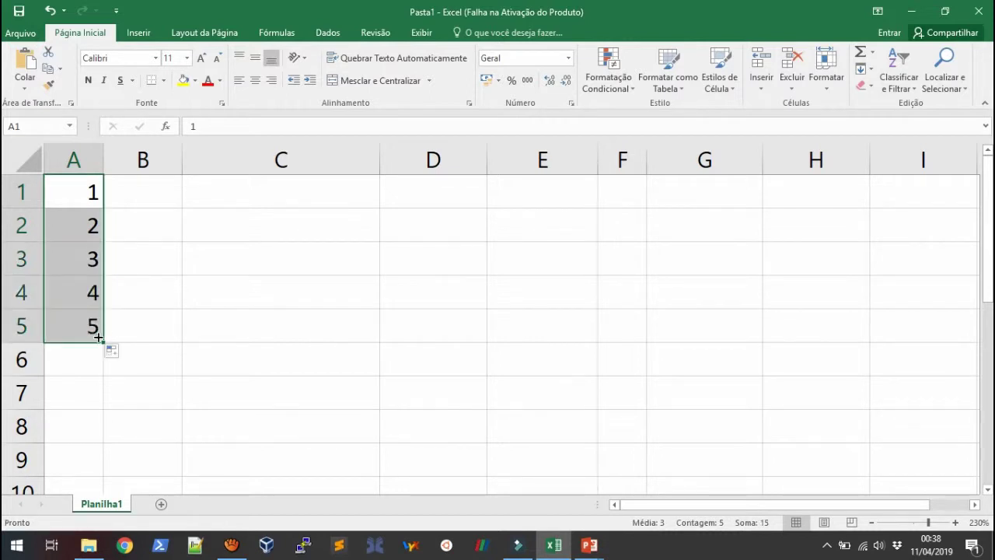
click(173, 282)
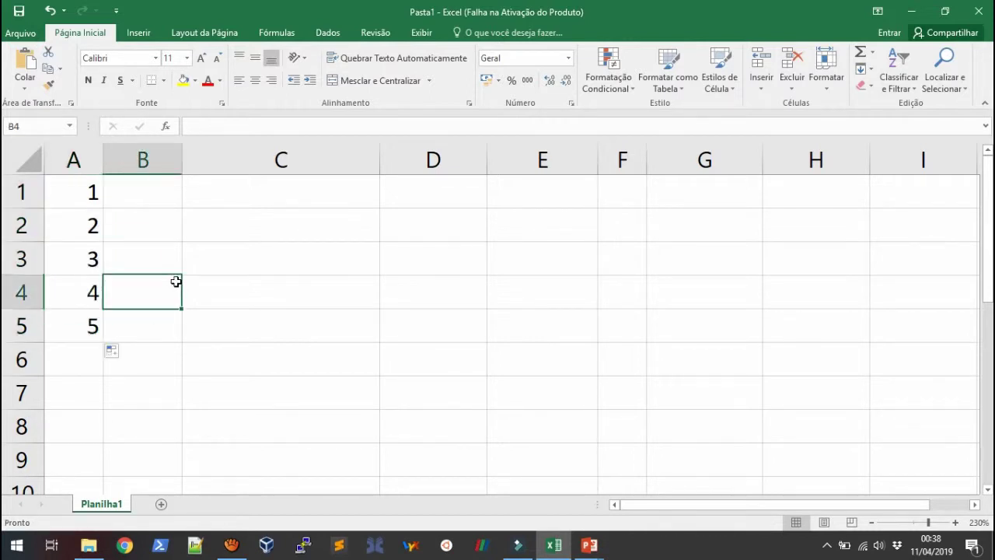
click(86, 200)
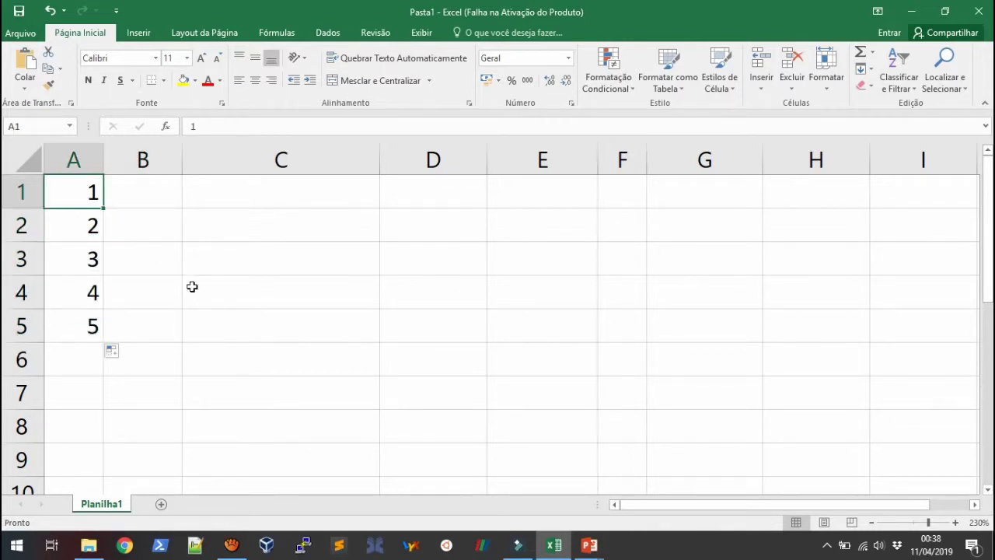
text(5)
key(Return)
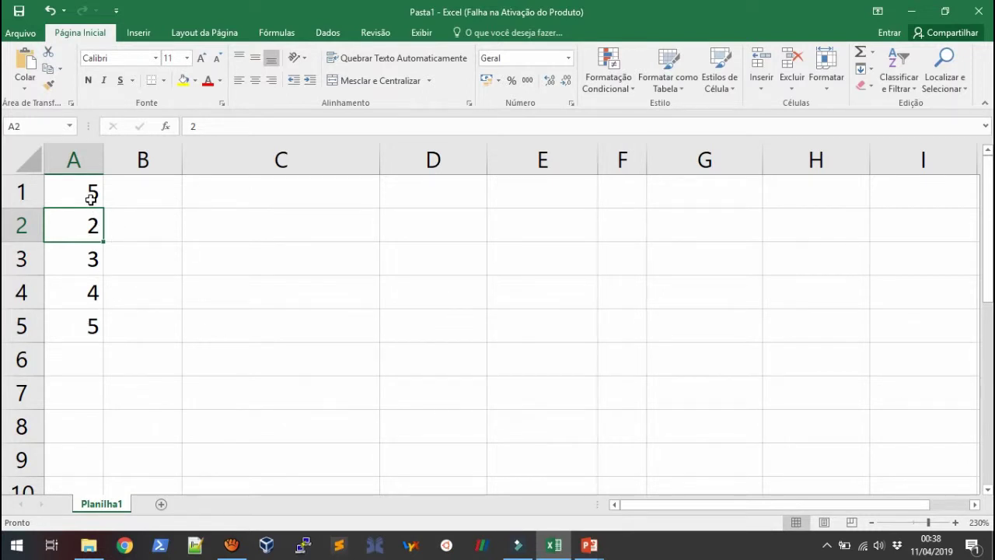
click(146, 225)
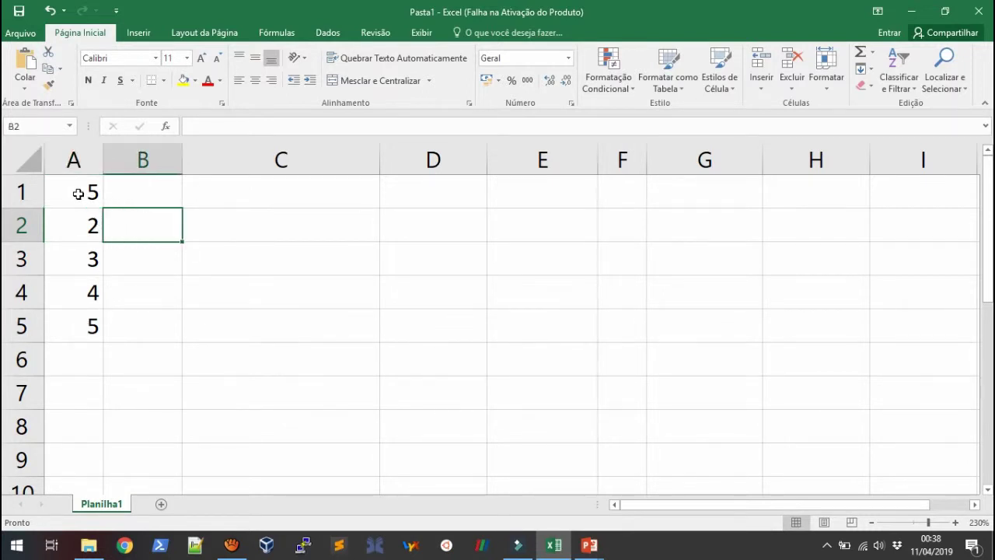
drag(78, 193, 91, 325)
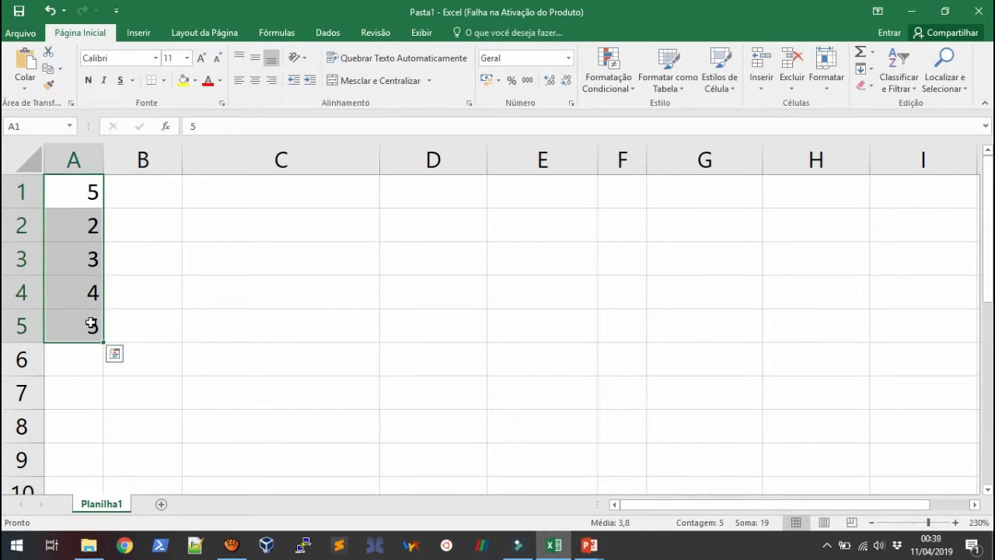
key(Delete)
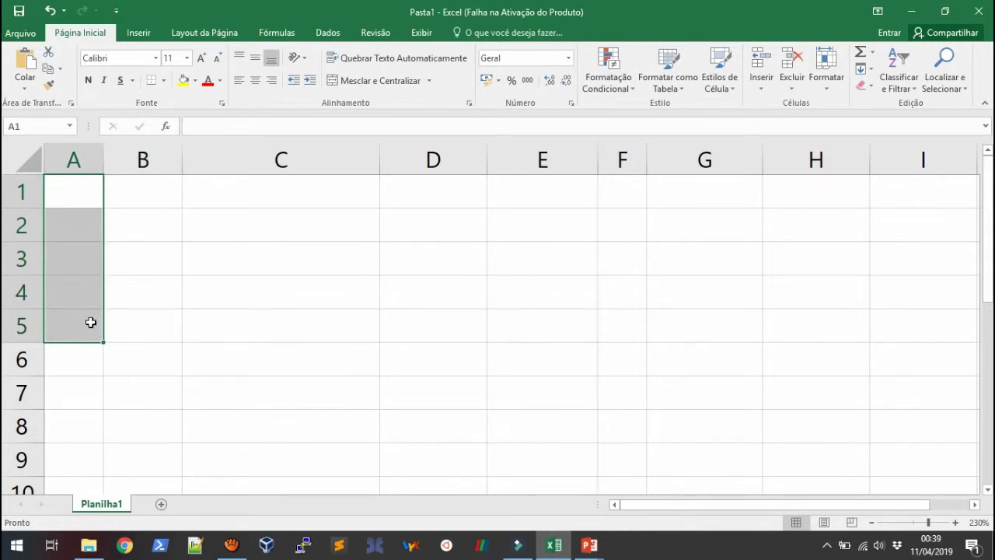
- Enter 1 in A1 and the formula =A1+1 in A2, which shows 2
click(131, 308)
click(86, 192)
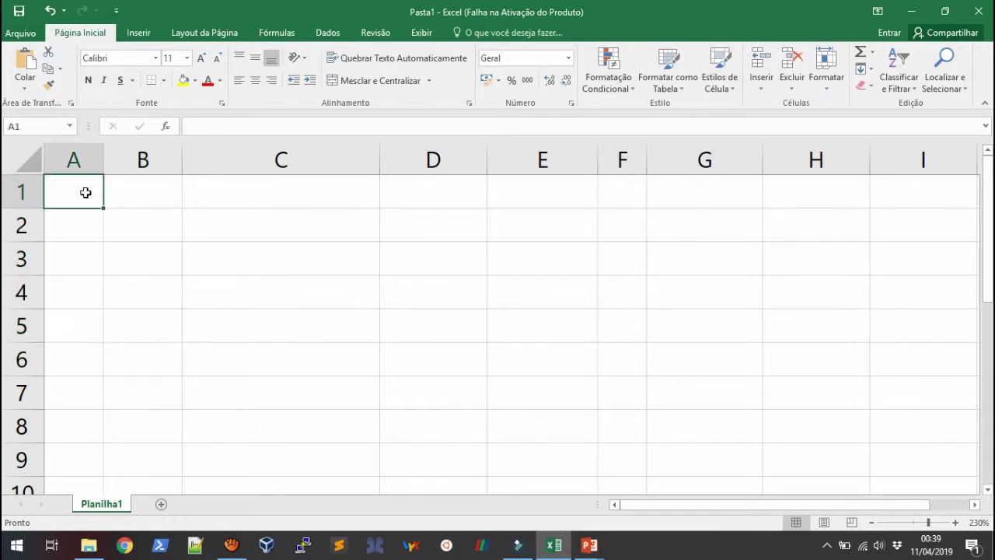
text(1)
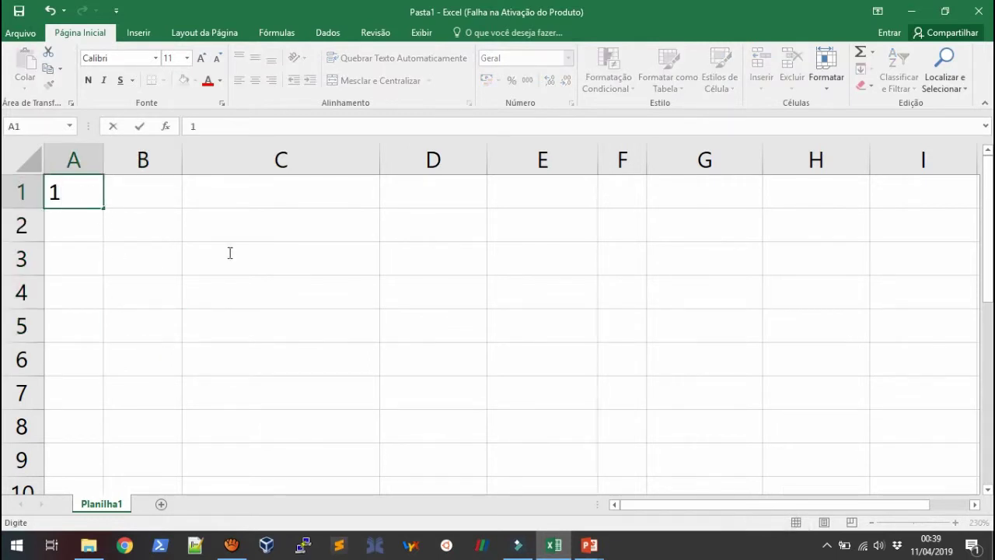
key(Return)
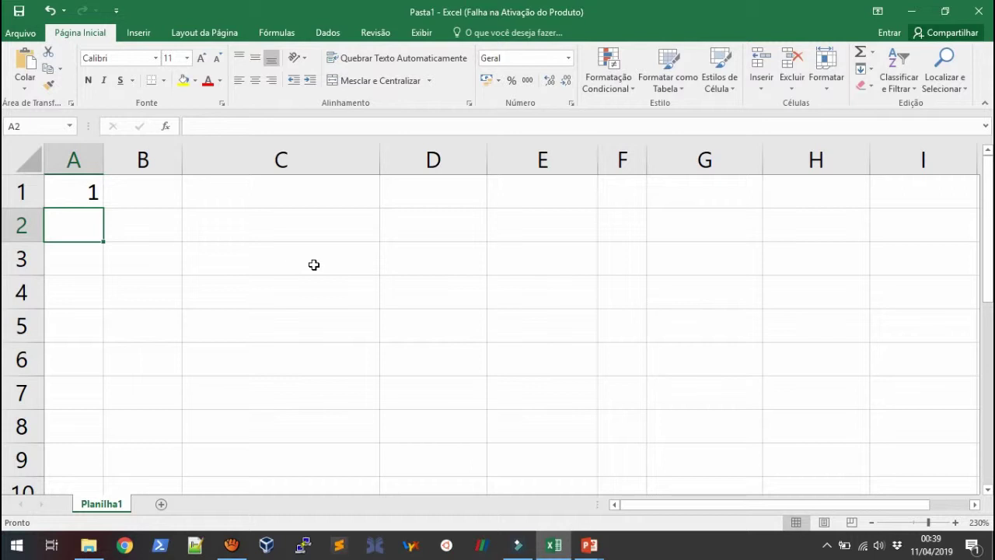
text(=)
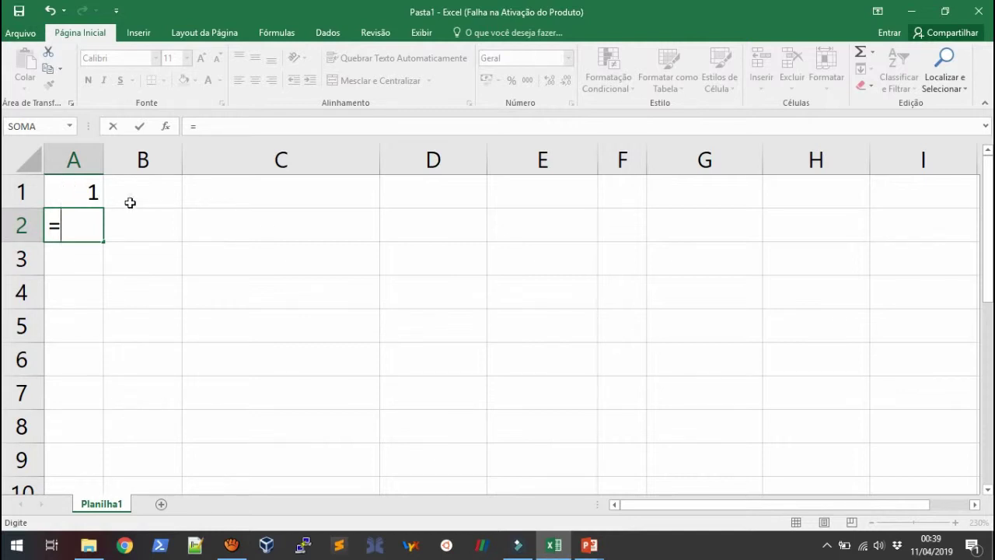
text(A)
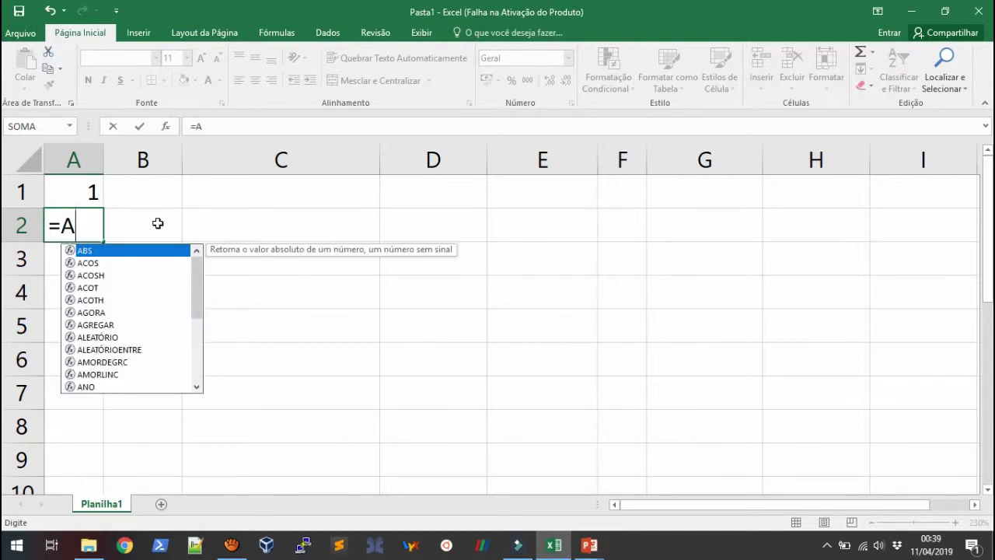
text(1)
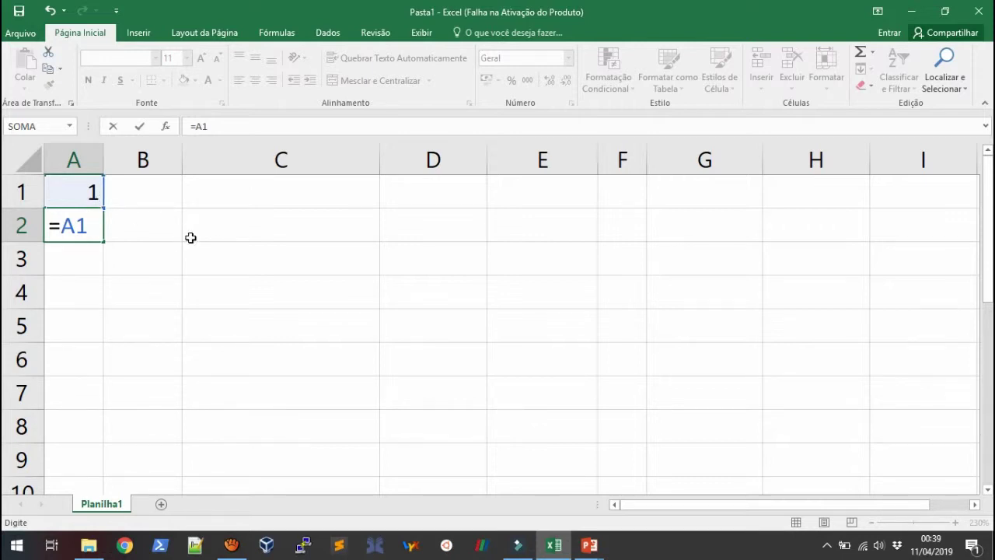
text(+1)
key(Return)
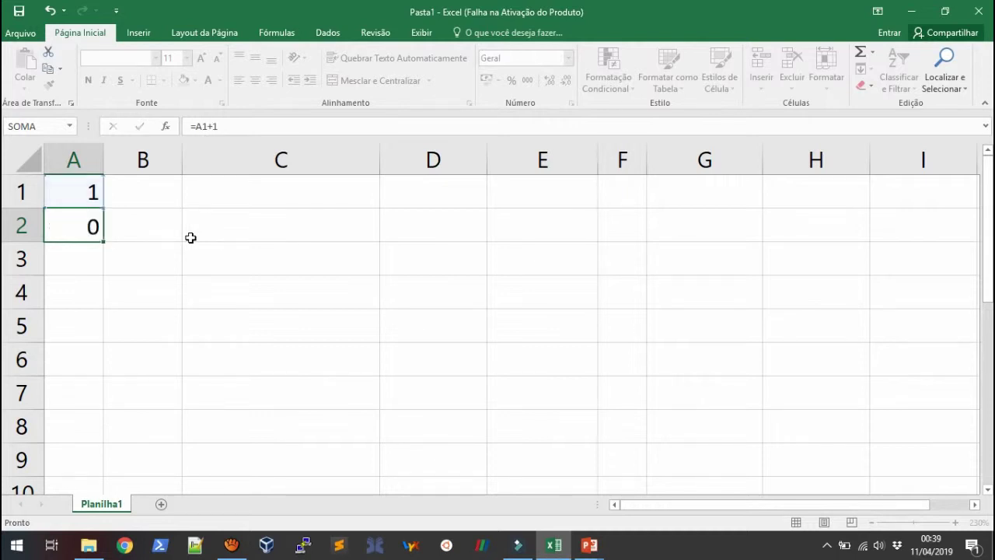
- Fill the =A1+1 formula from A2 down through A5
click(94, 221)
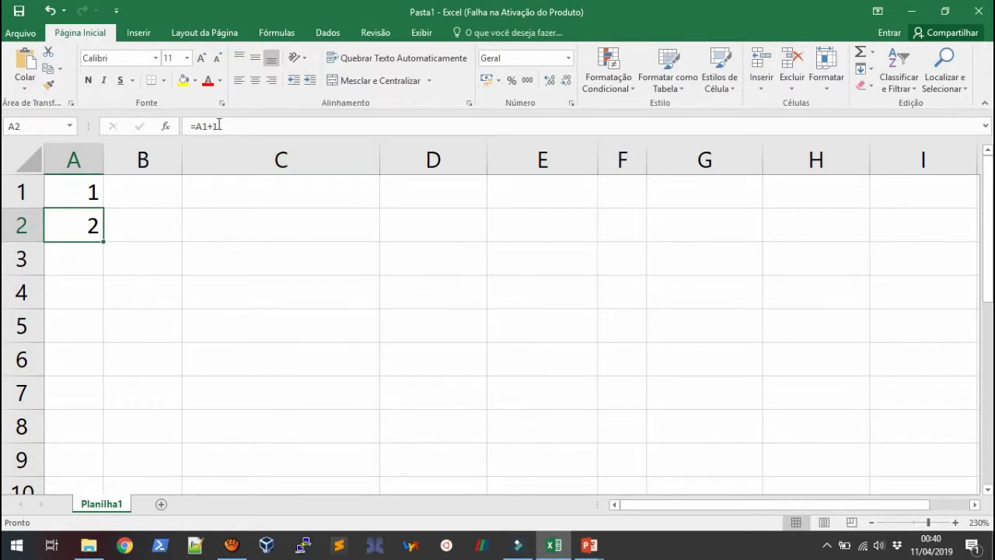
click(85, 196)
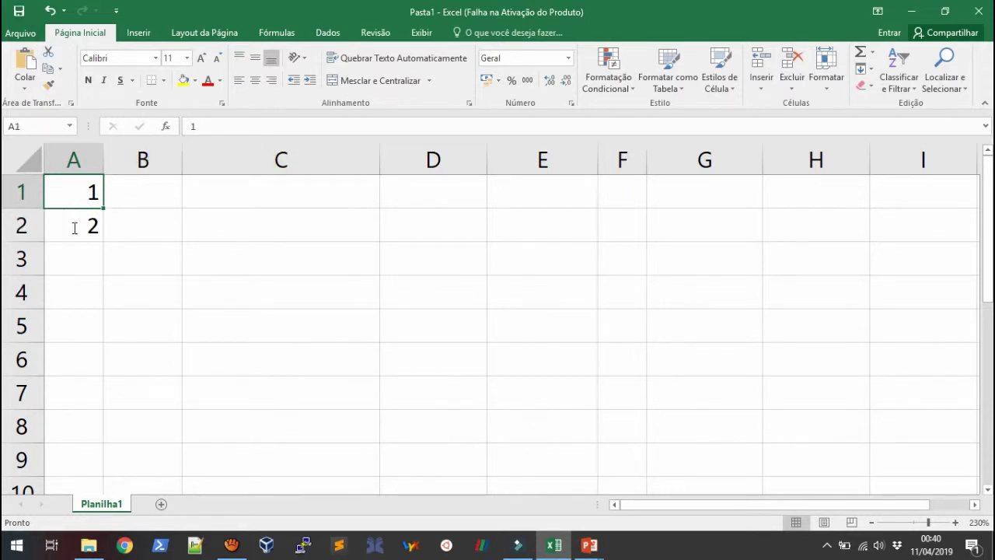
click(75, 228)
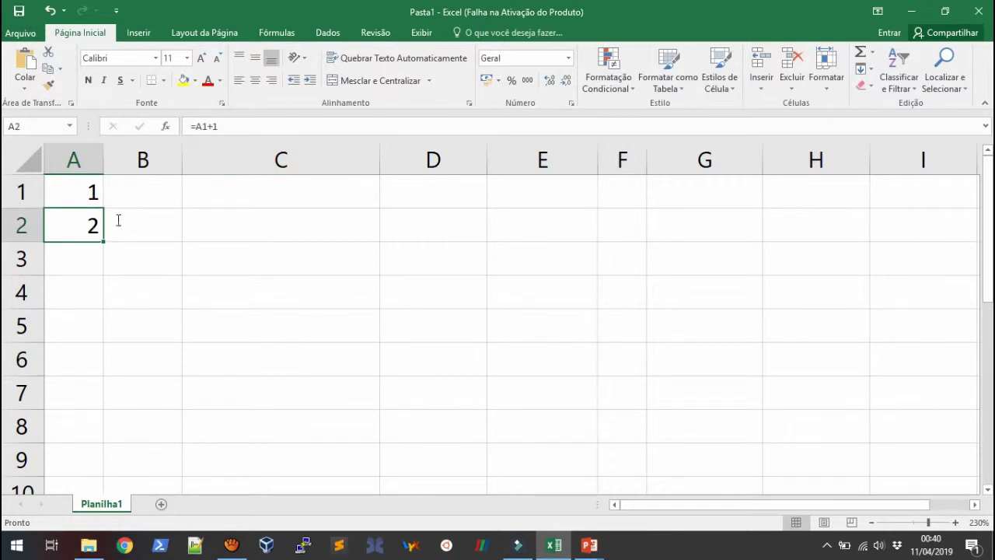
drag(104, 242, 101, 341)
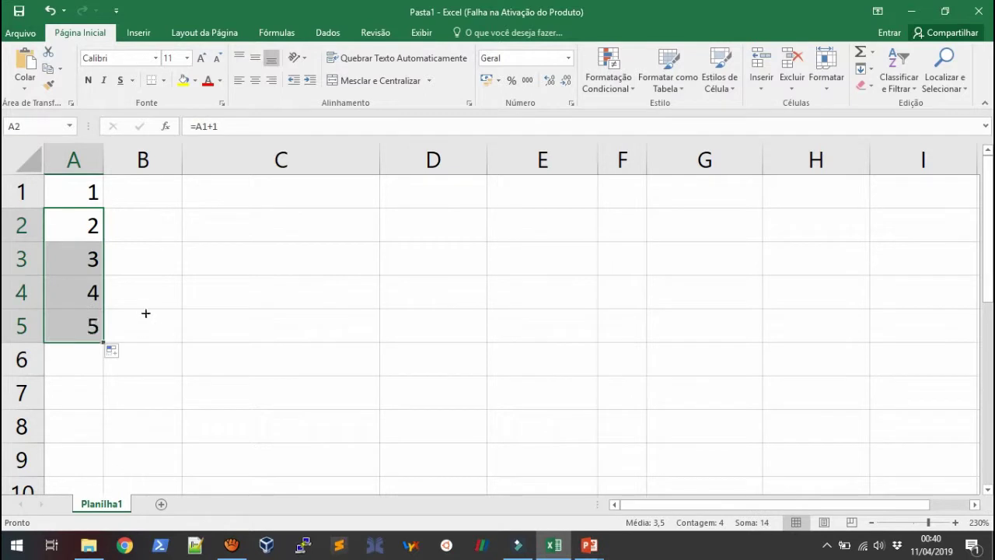
click(157, 258)
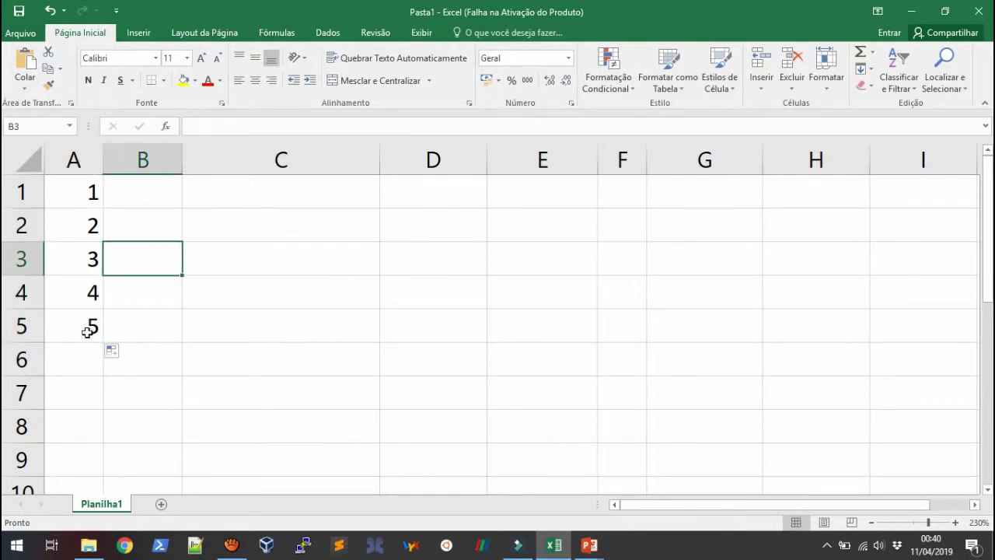
- Test the series by changing A1 to 10, then restore it to 1
click(91, 195)
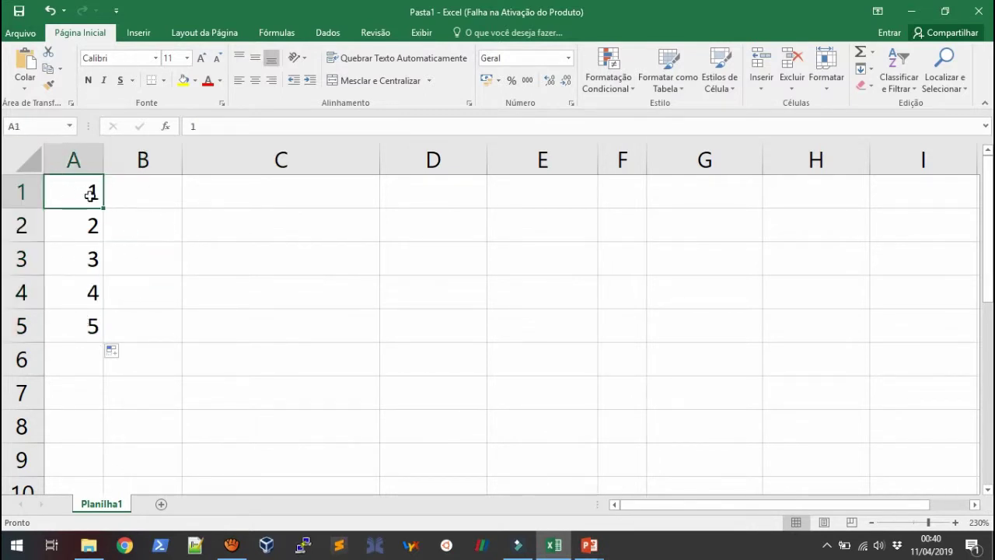
text(10)
key(Return)
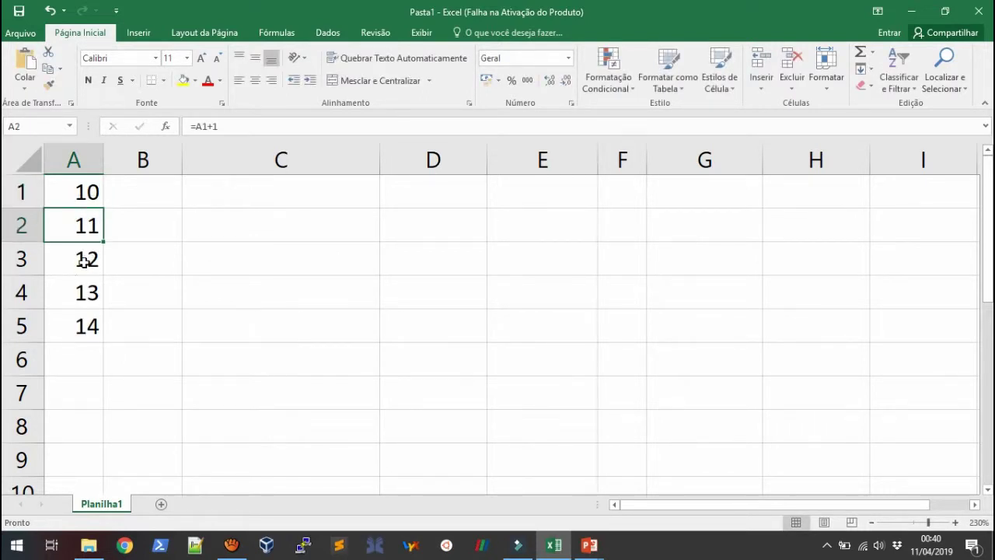
click(83, 194)
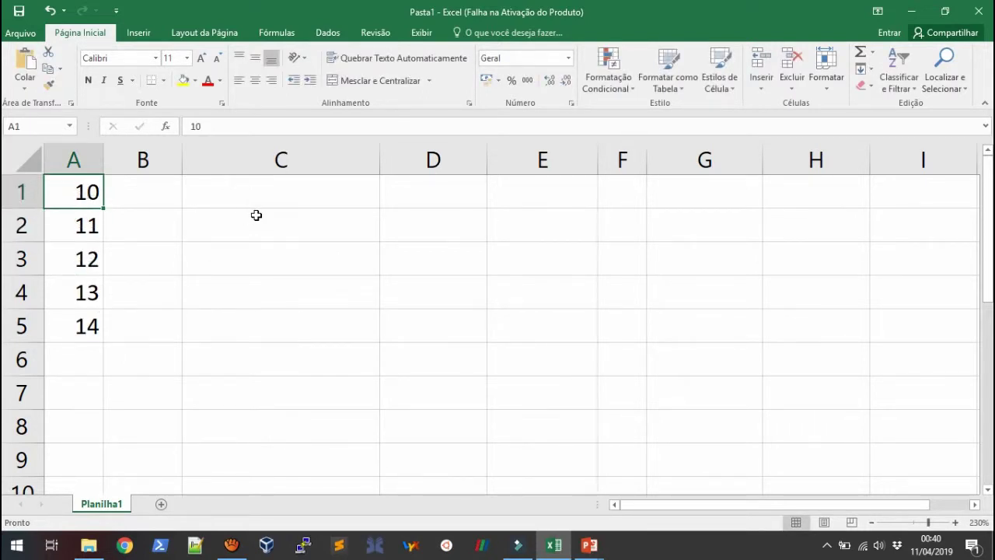
text(1)
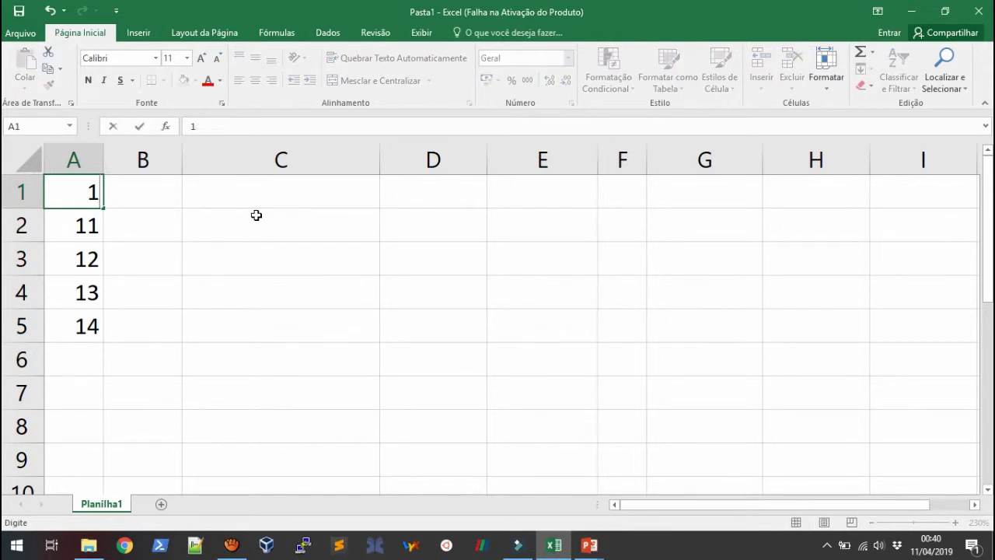
key(Return)
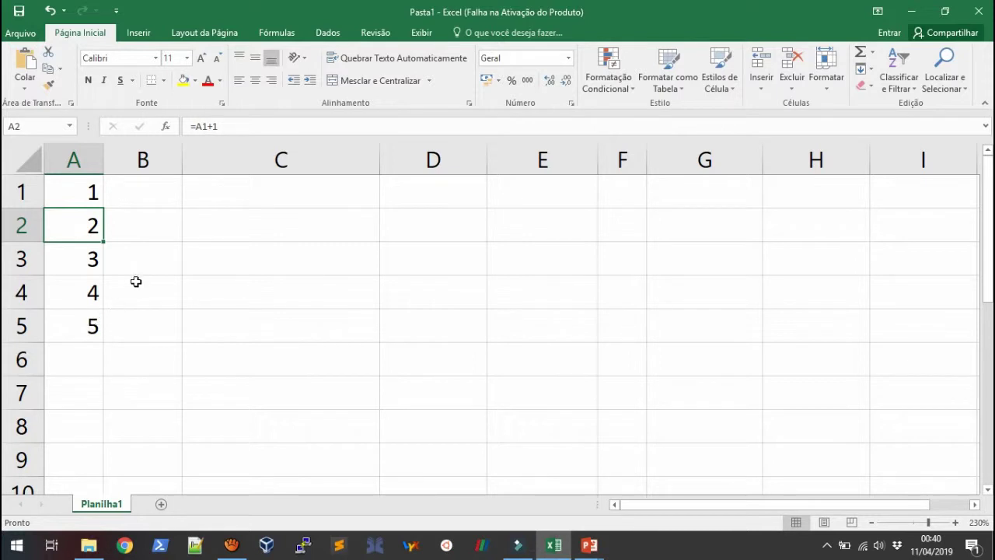
- Put 10 in B1 and =B1+5 in B2, filling it down to B5 (10–30)
click(167, 196)
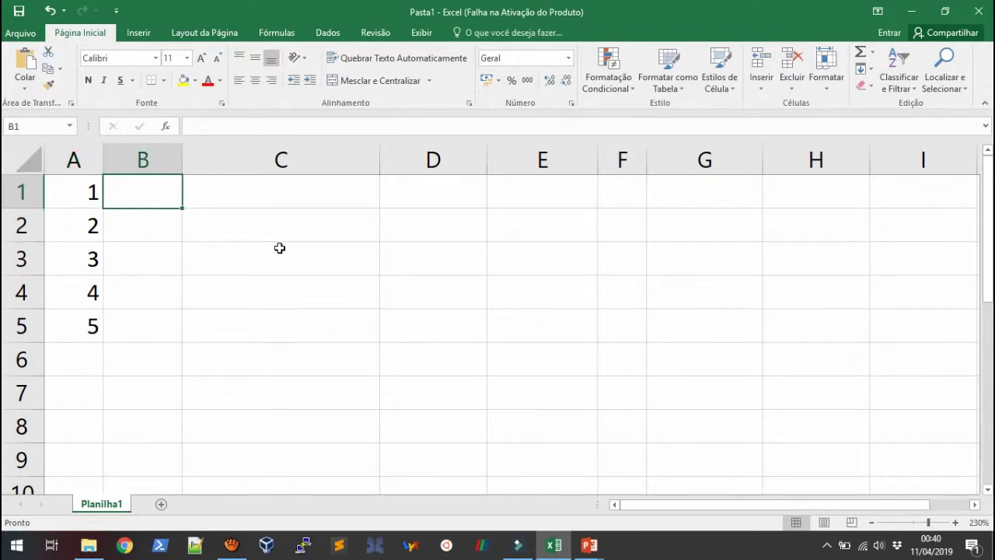
text(10)
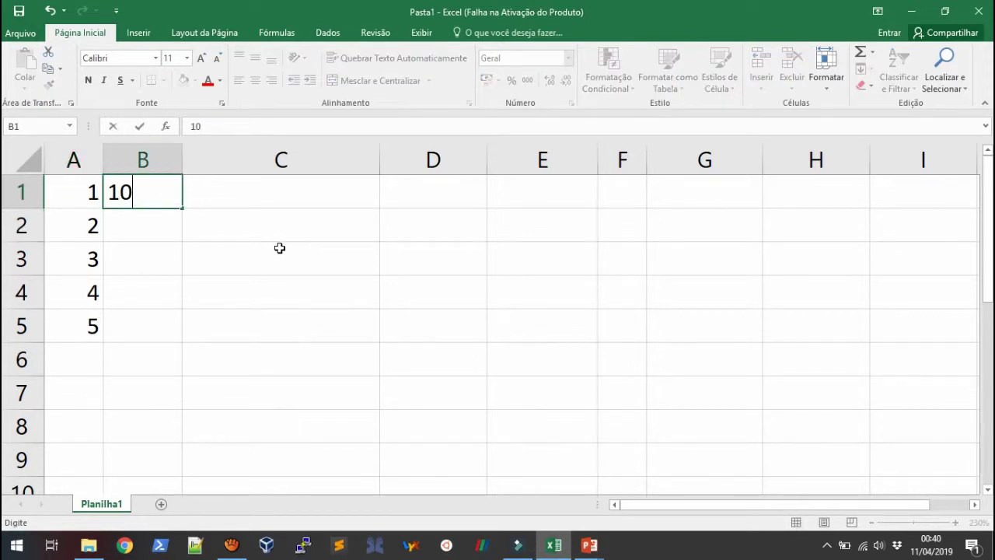
key(Return)
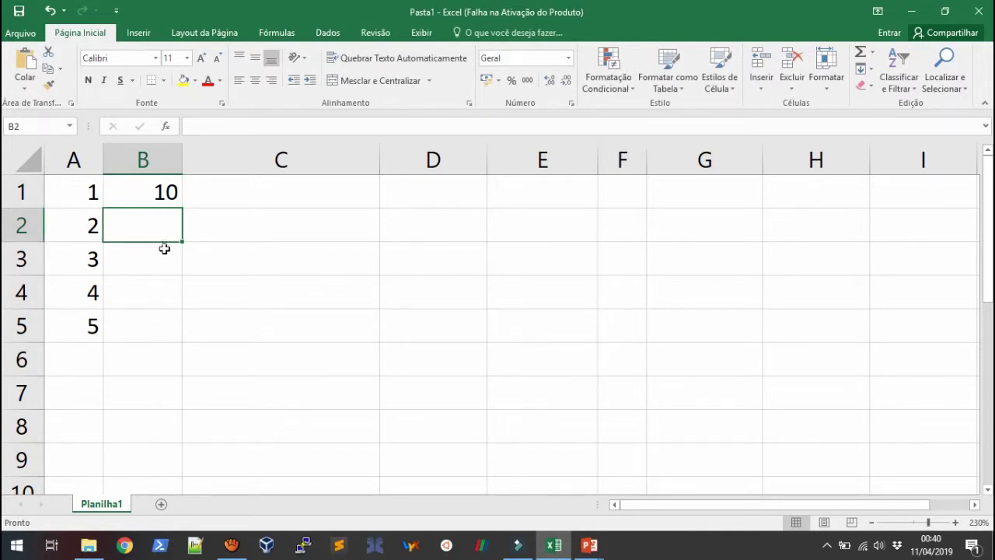
text(=)
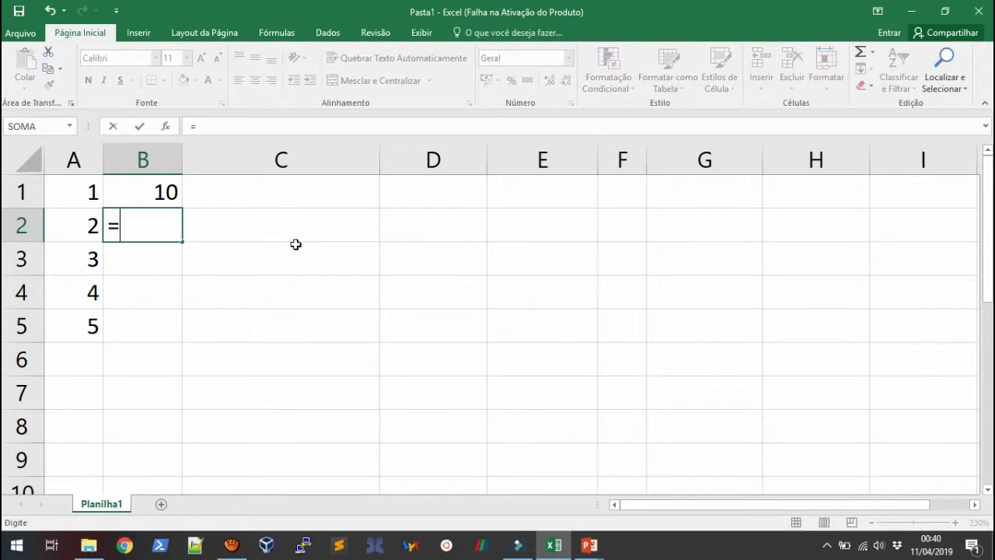
text(B1)
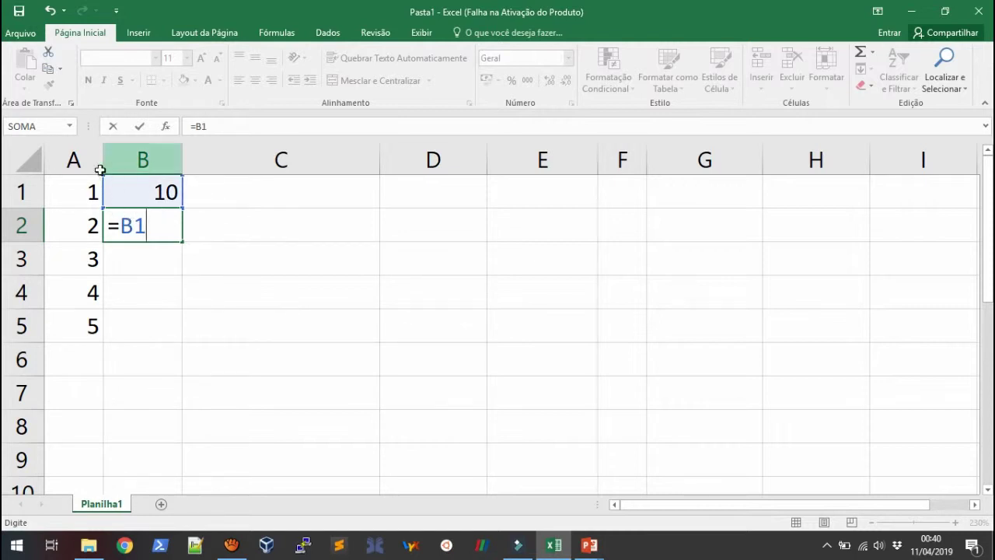
text(+)
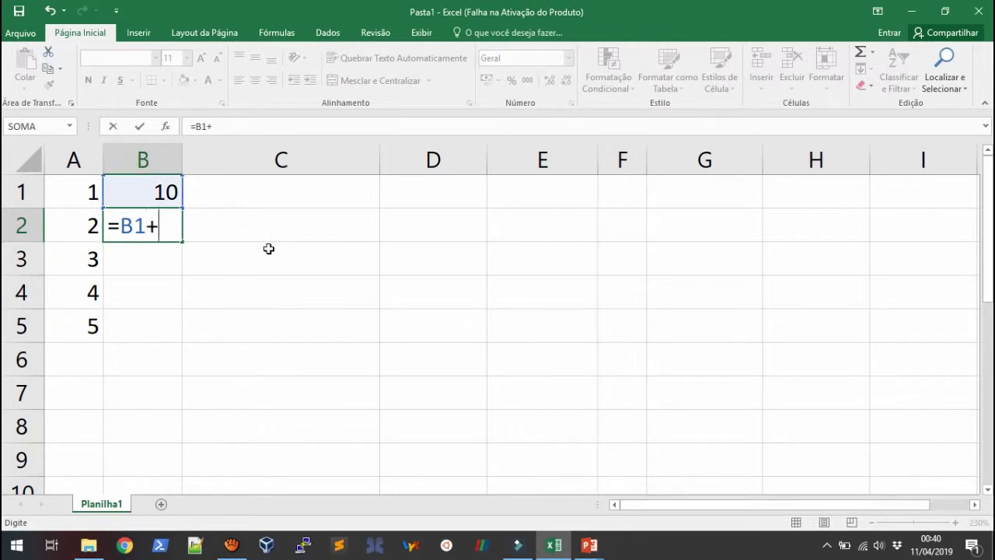
text(5)
key(Return)
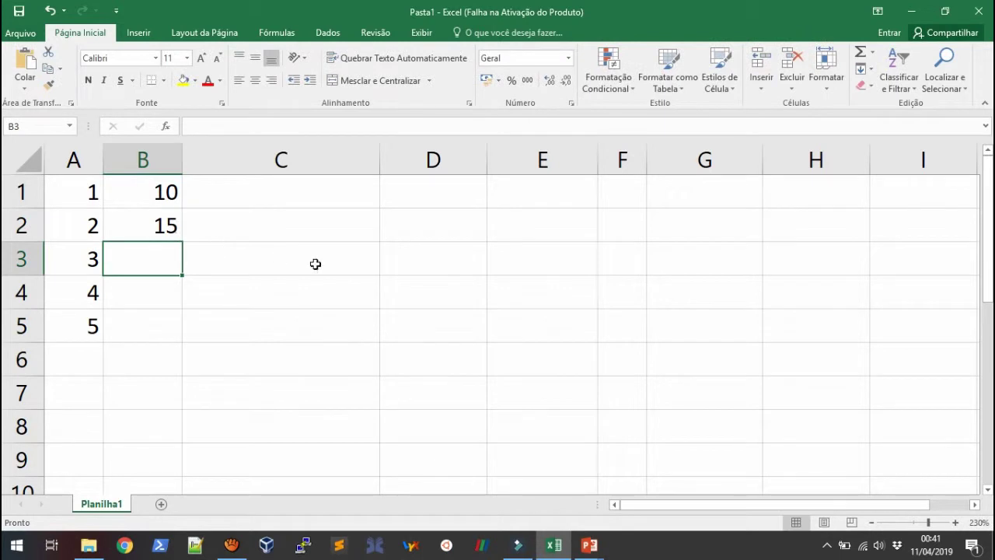
click(151, 227)
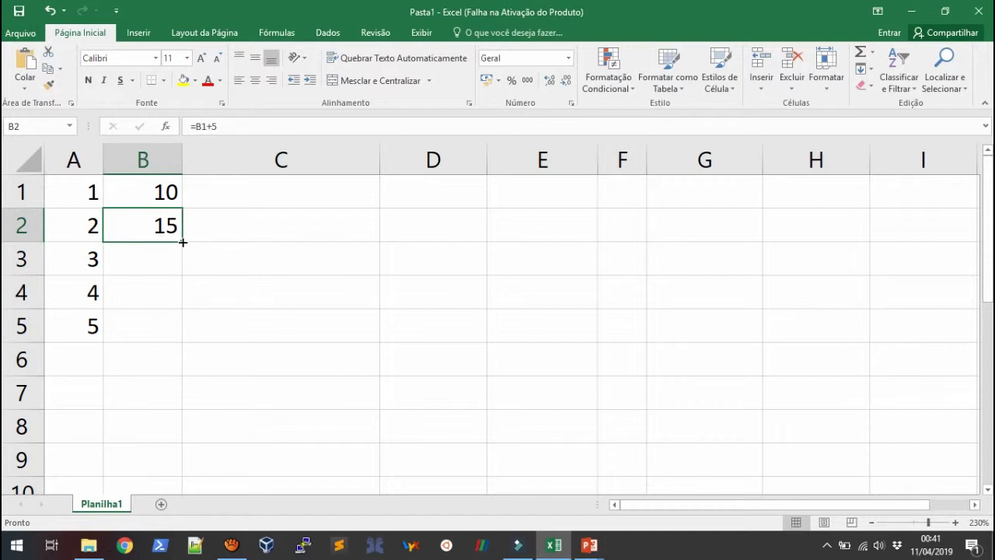
drag(182, 242, 176, 334)
click(249, 304)
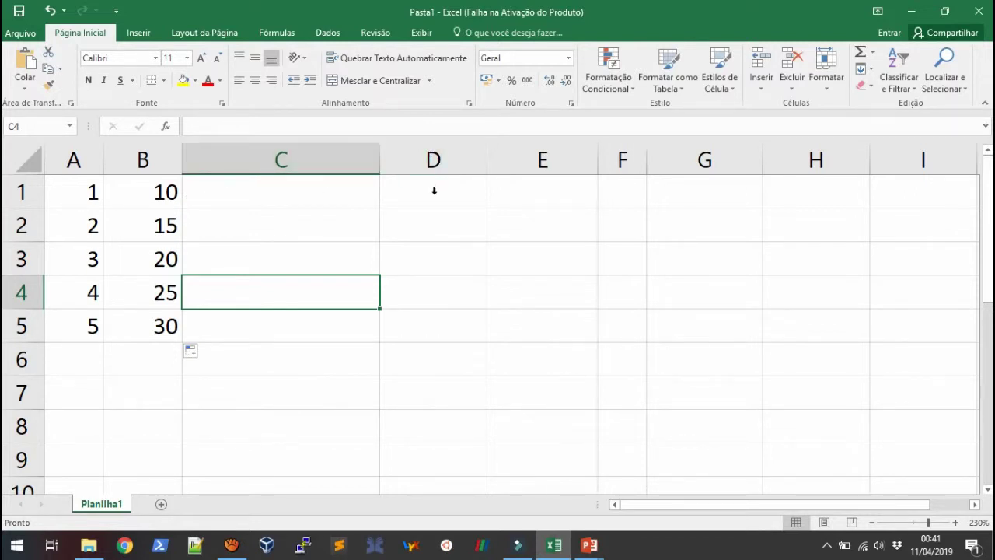
click(433, 229)
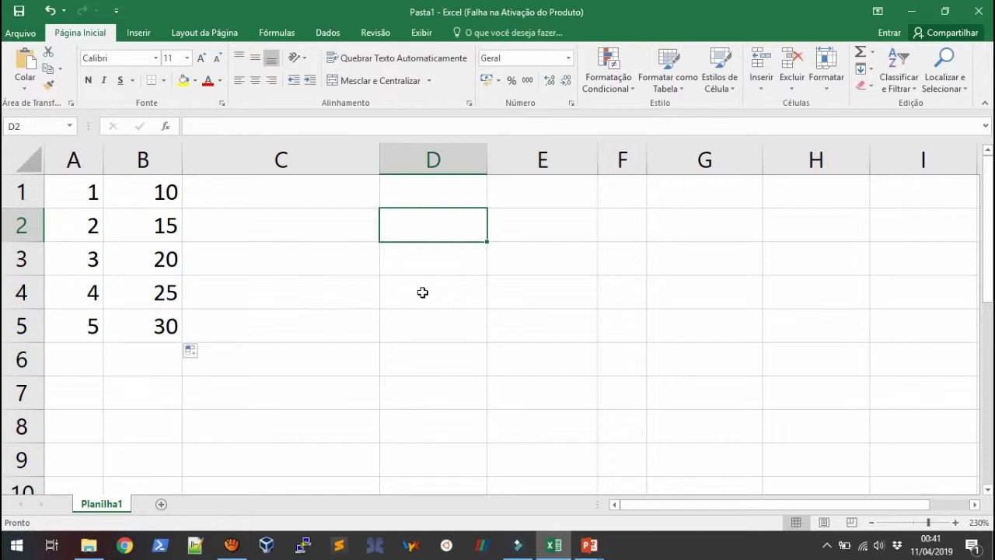
click(446, 261)
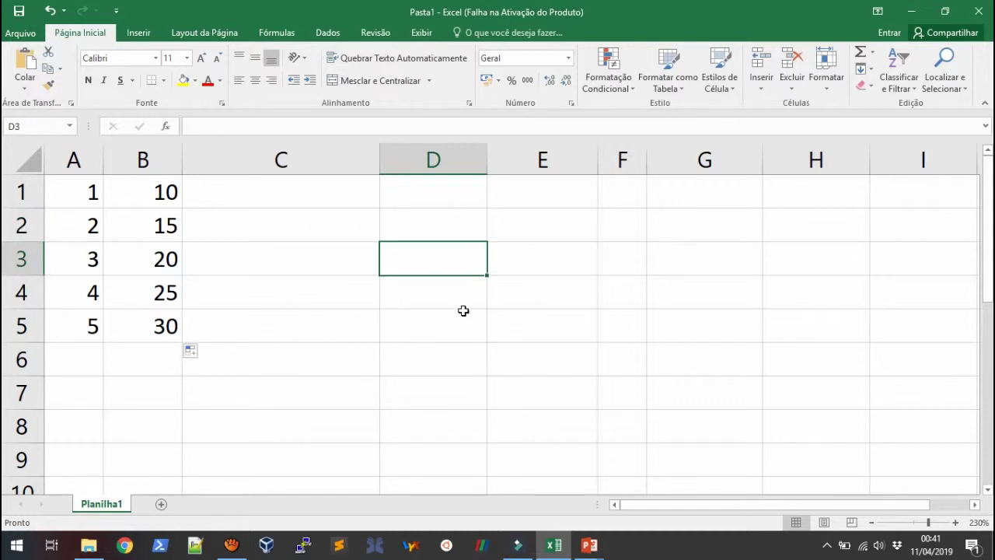
click(571, 315)
click(670, 265)
click(322, 214)
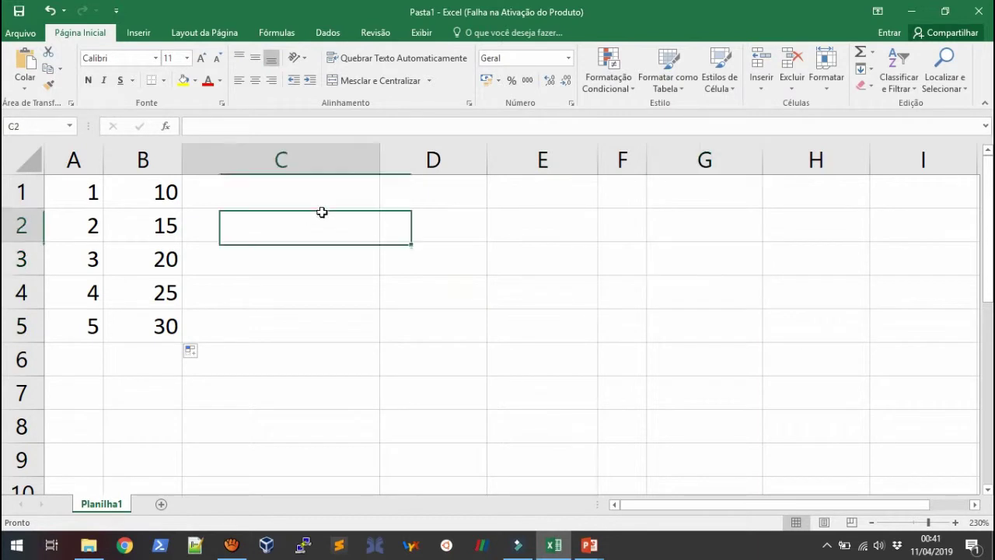
click(369, 266)
click(447, 235)
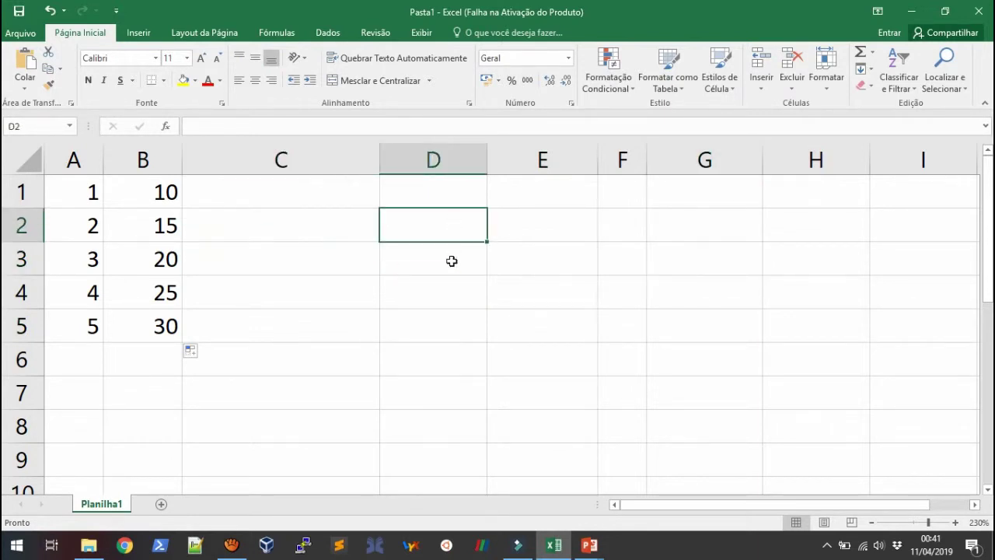
click(373, 296)
click(359, 338)
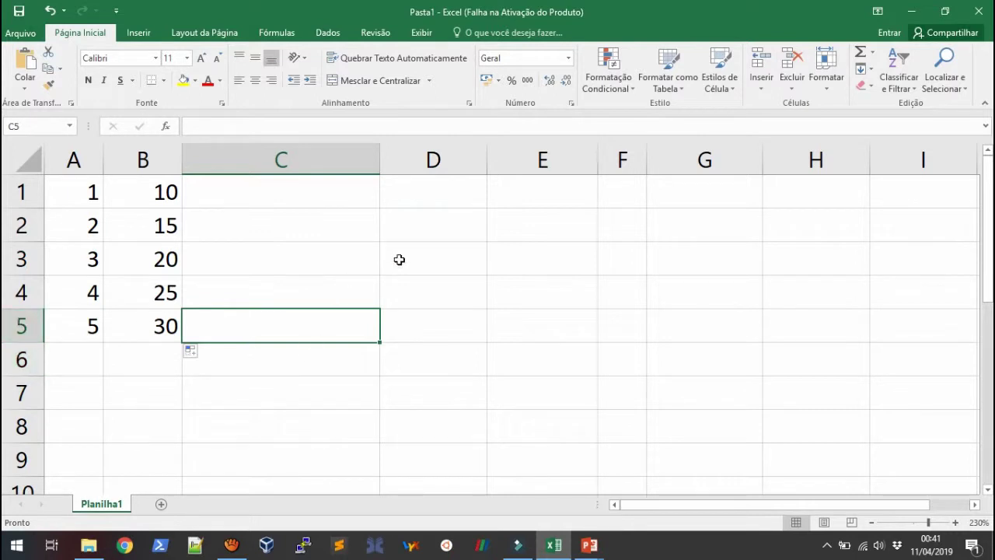
click(446, 225)
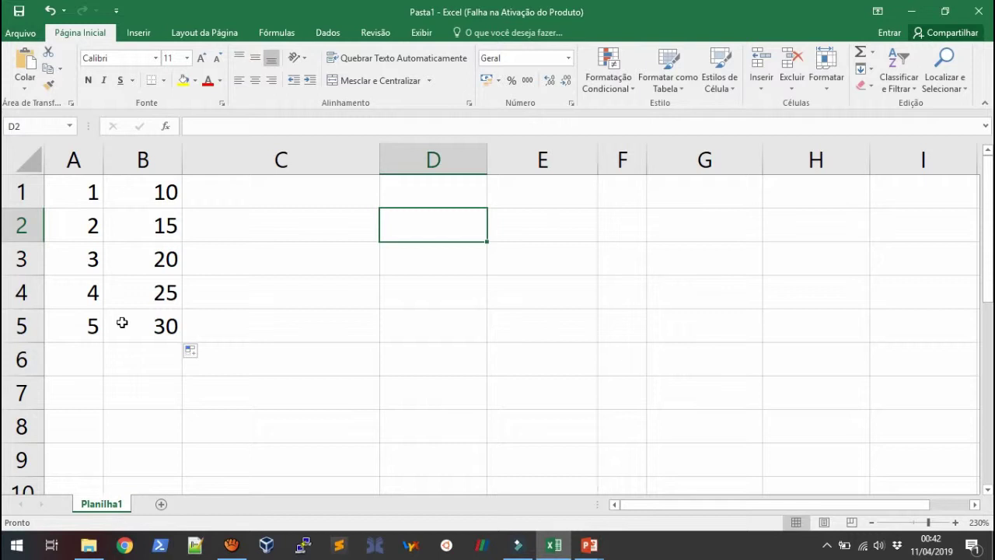
- Enter =A1+A2+A3+A4+A5 in D2 (showing 15), then delete it so D2 is empty
text(=)
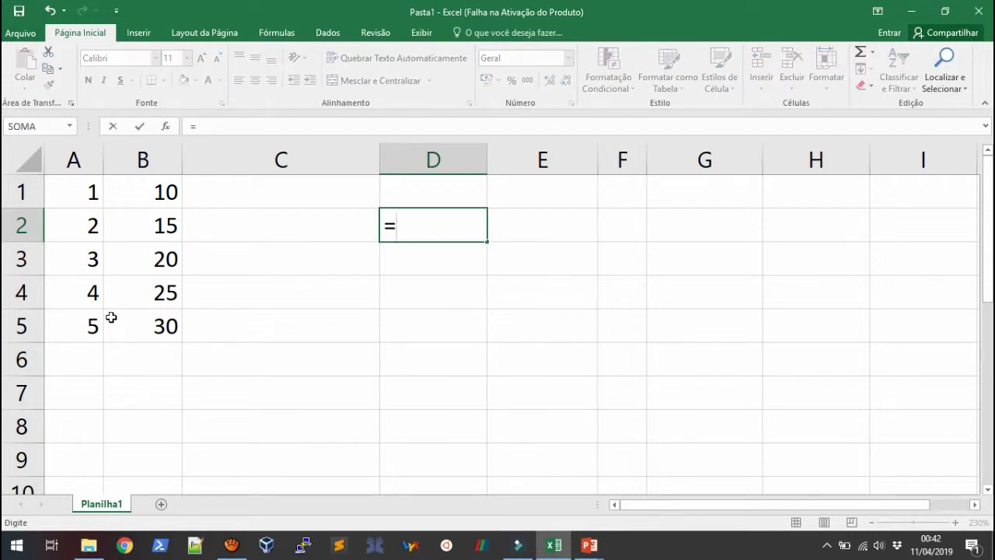
text(A1)
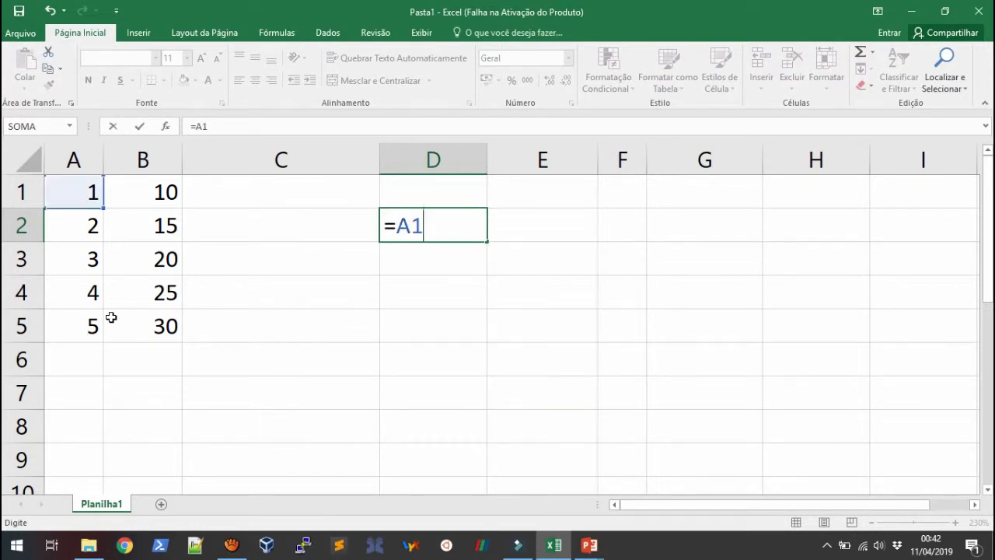
text(+A2)
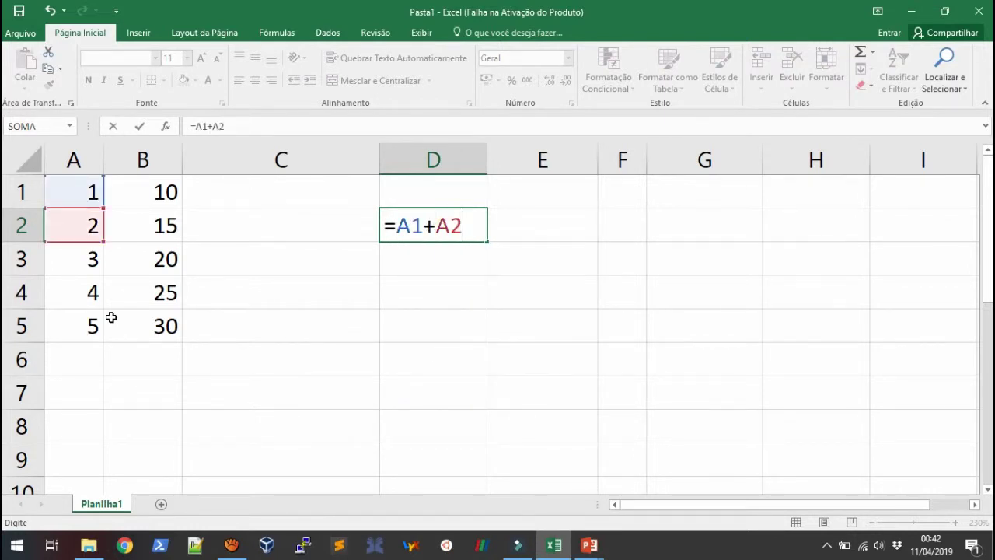
text(+A3)
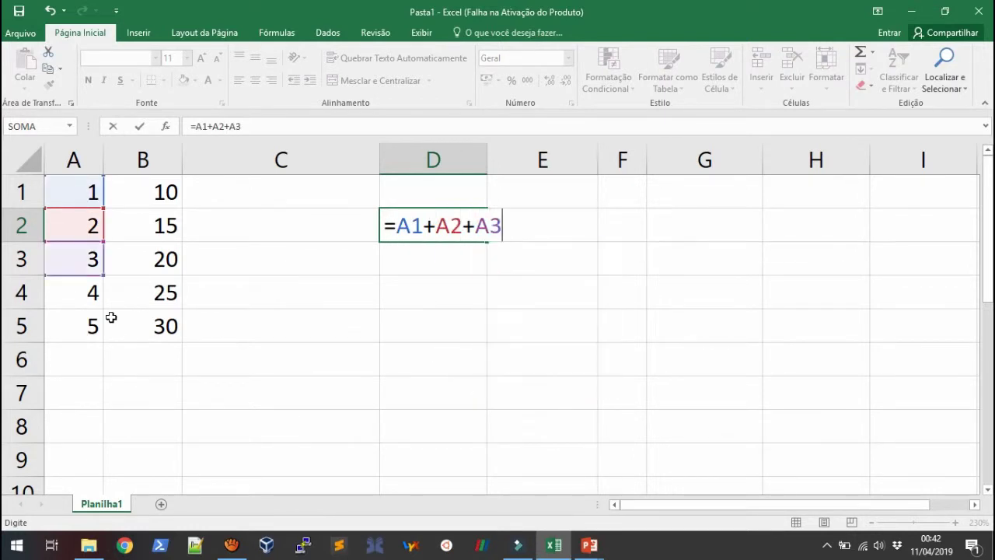
text(+A4)
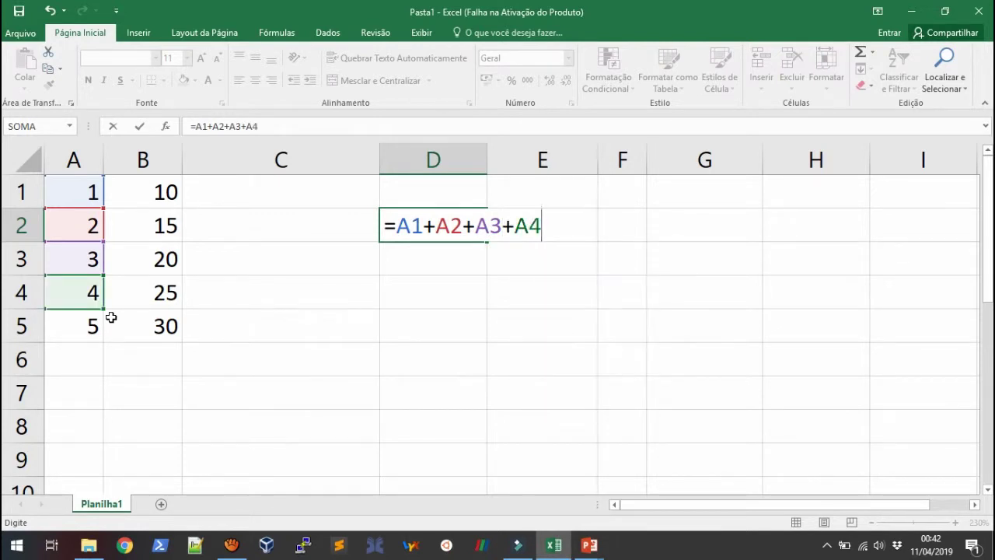
text(+A5)
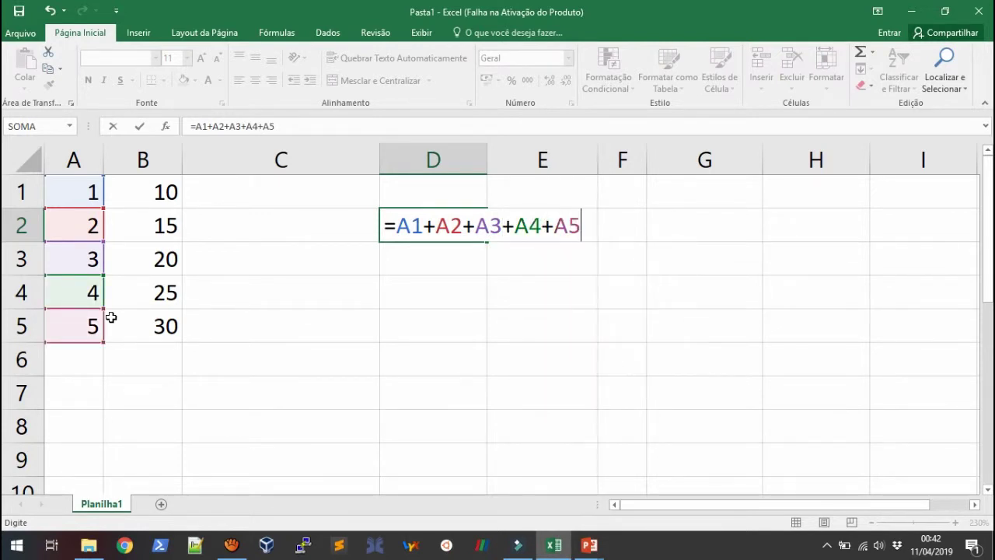
key(Return)
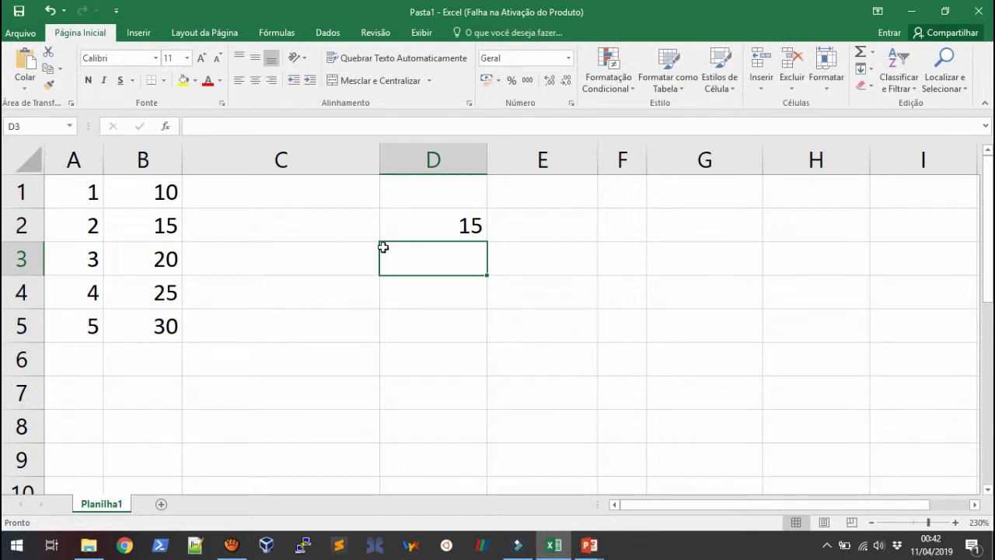
click(436, 220)
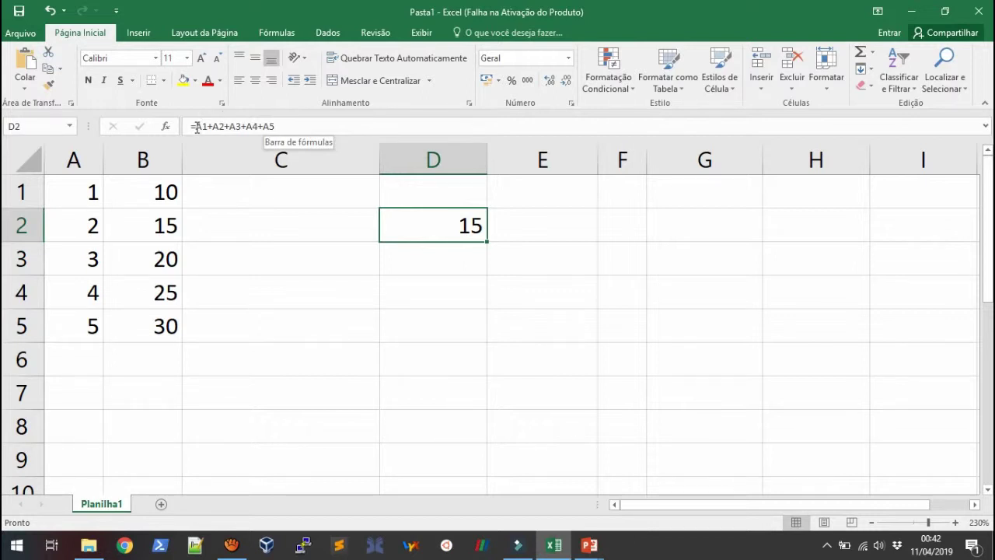
drag(196, 127, 276, 127)
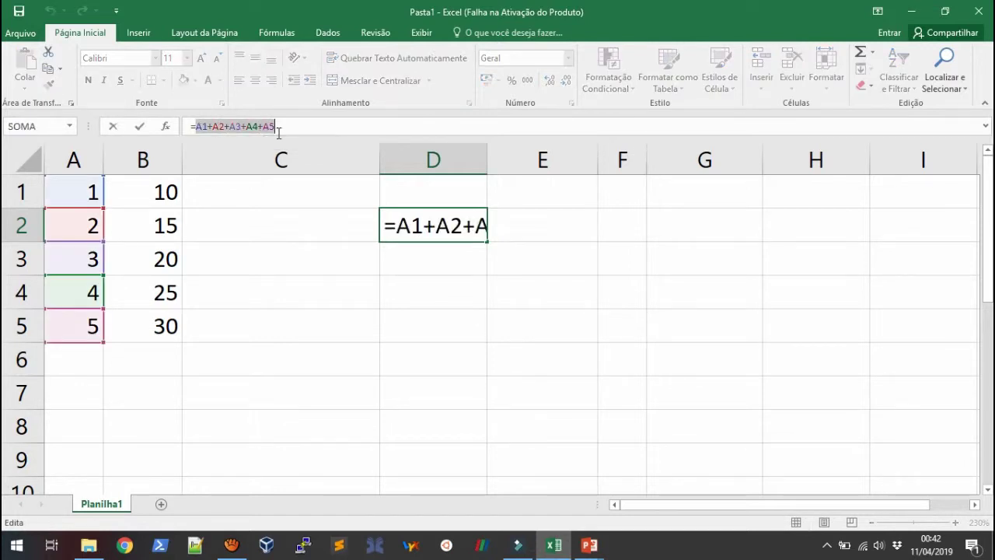
key(Delete)
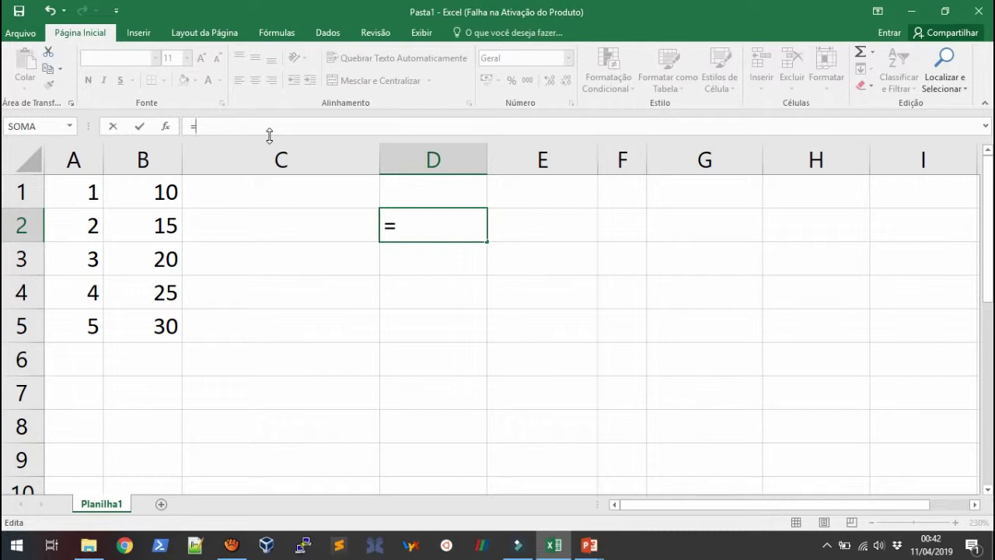
key(Escape)
key(Delete)
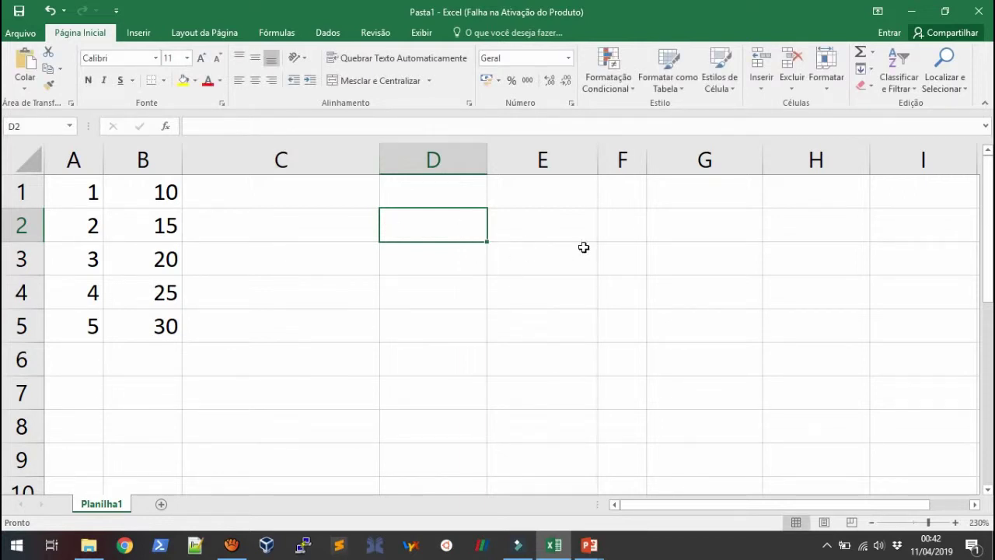
- Enter =soma(A1:A5) in D2 to total column A as 15
text(=)
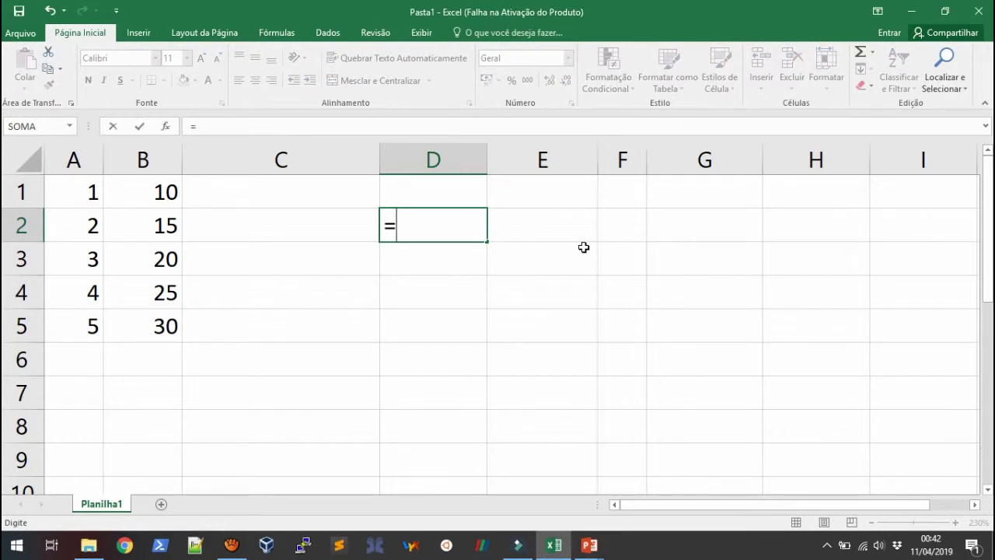
text(soma)
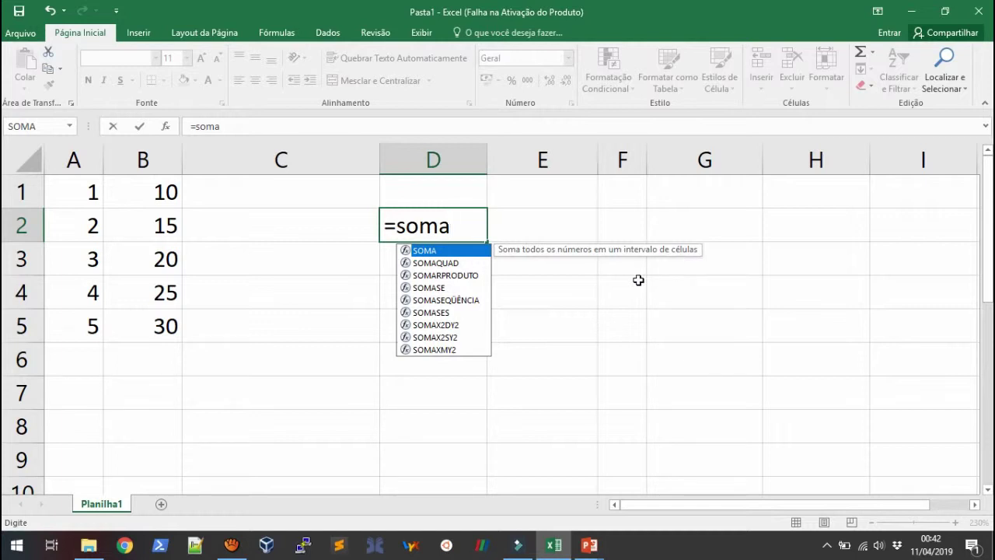
text(()
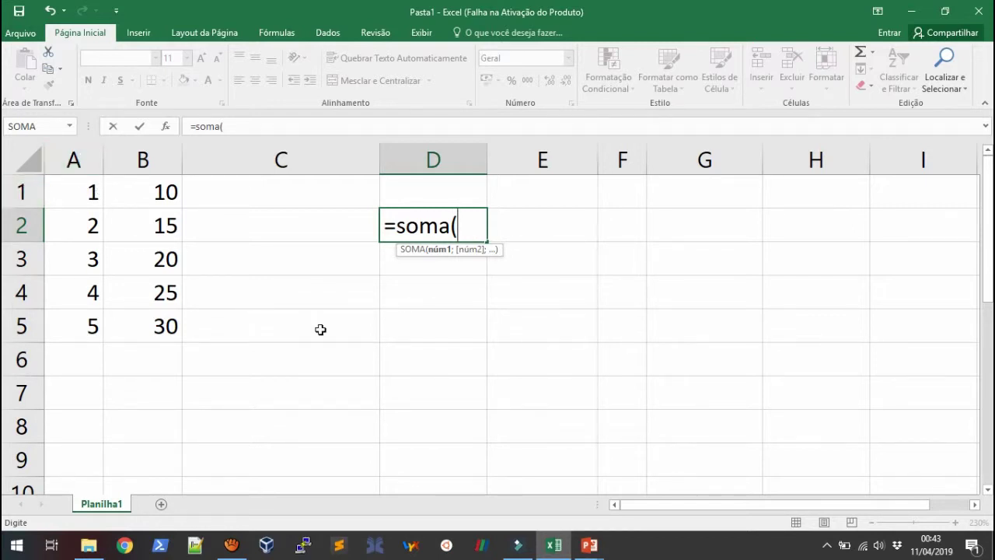
text(A1:)
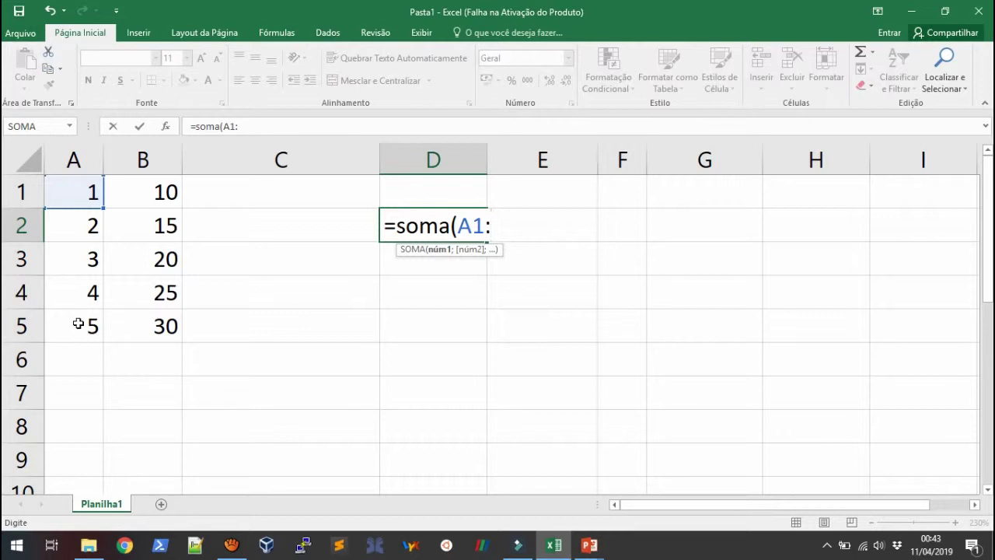
text(A5)
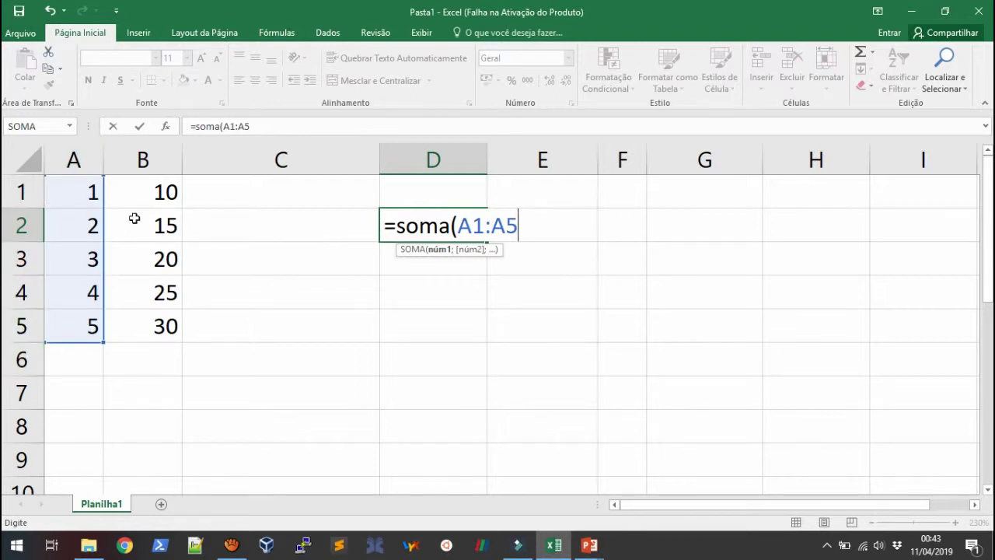
text())
key(Return)
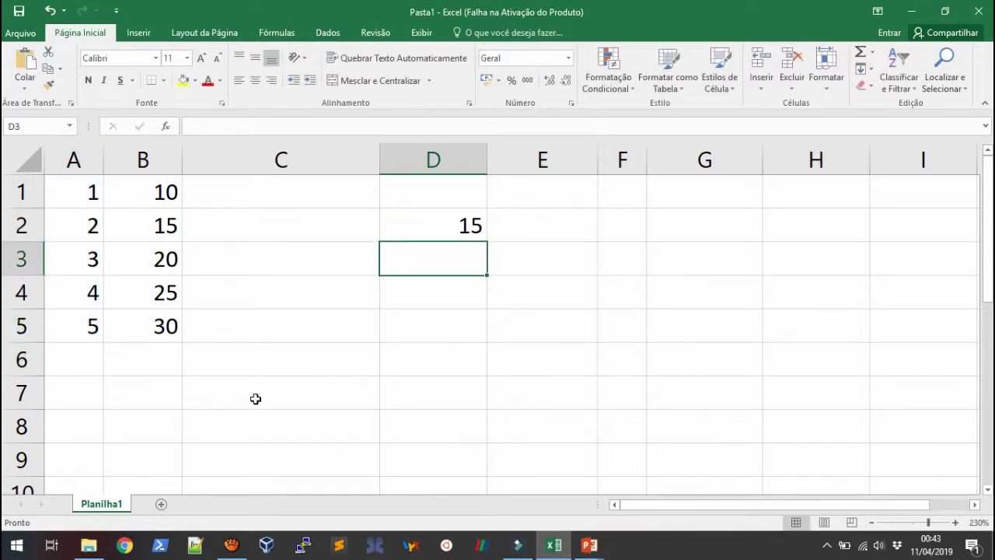
- Review D2's SOMA formula, then type the label 'Soma da coluna A' in C2
click(469, 224)
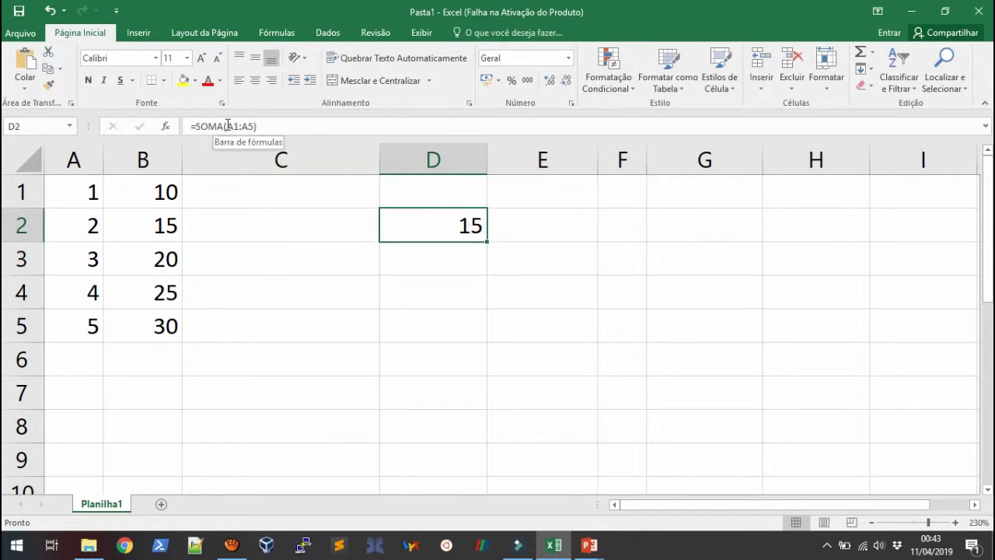
drag(228, 126, 255, 126)
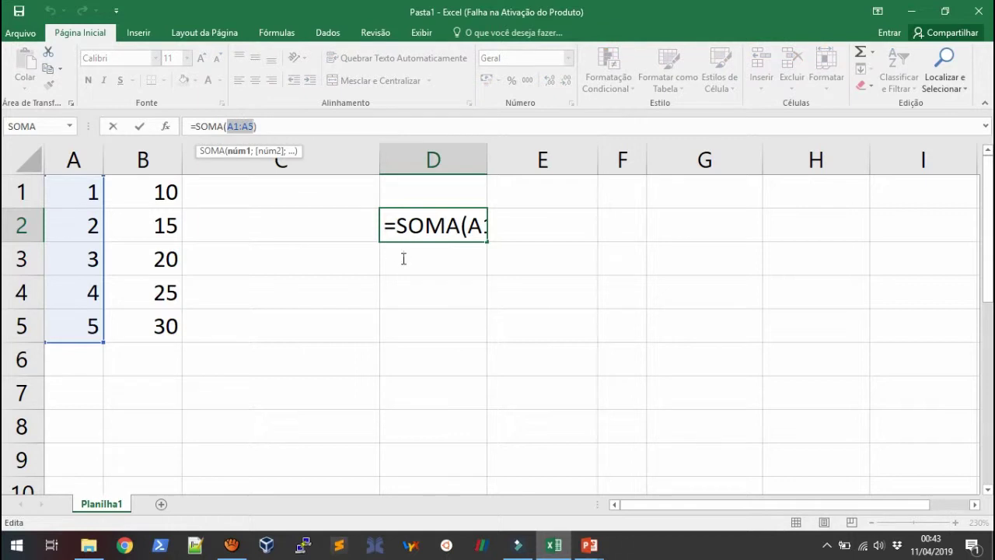
key(Escape)
click(337, 229)
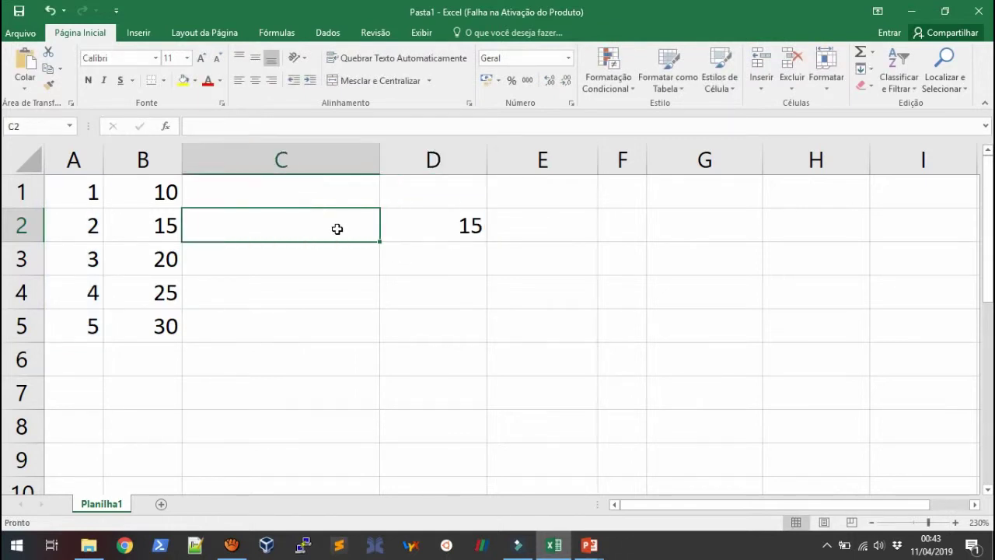
text(Soma )
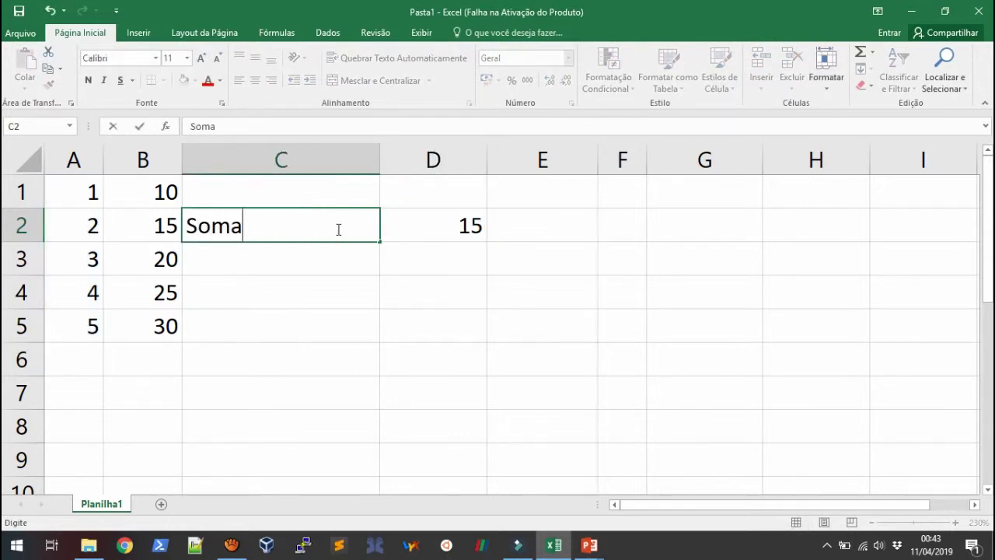
text(da col)
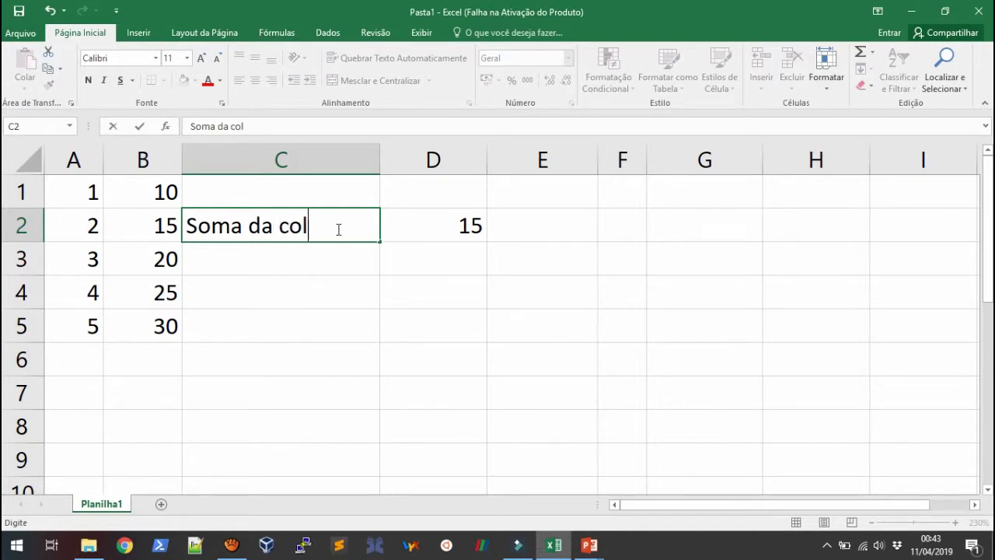
text(una A)
key(Return)
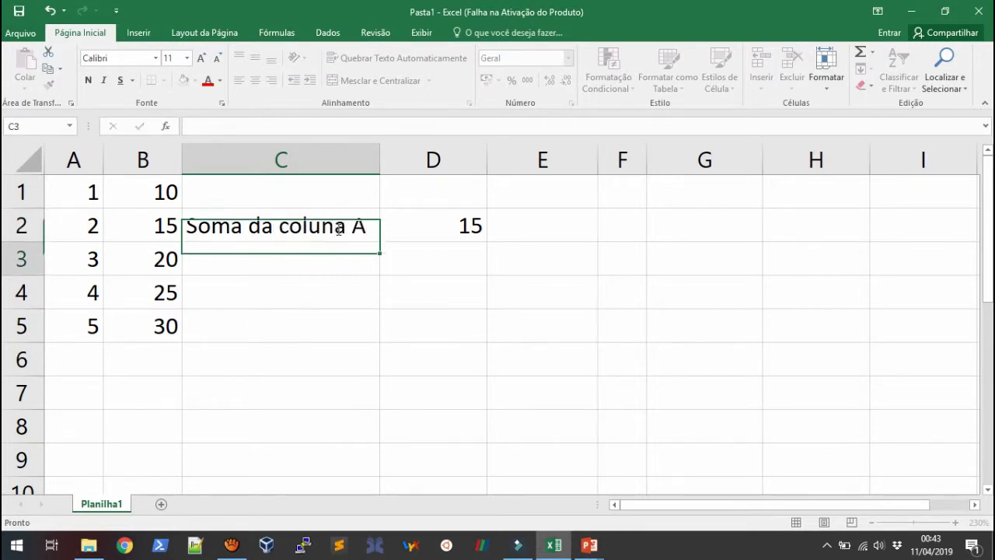
- Enter =soma(B1:B5) in D3 to total column B as 100
click(448, 255)
text(=)
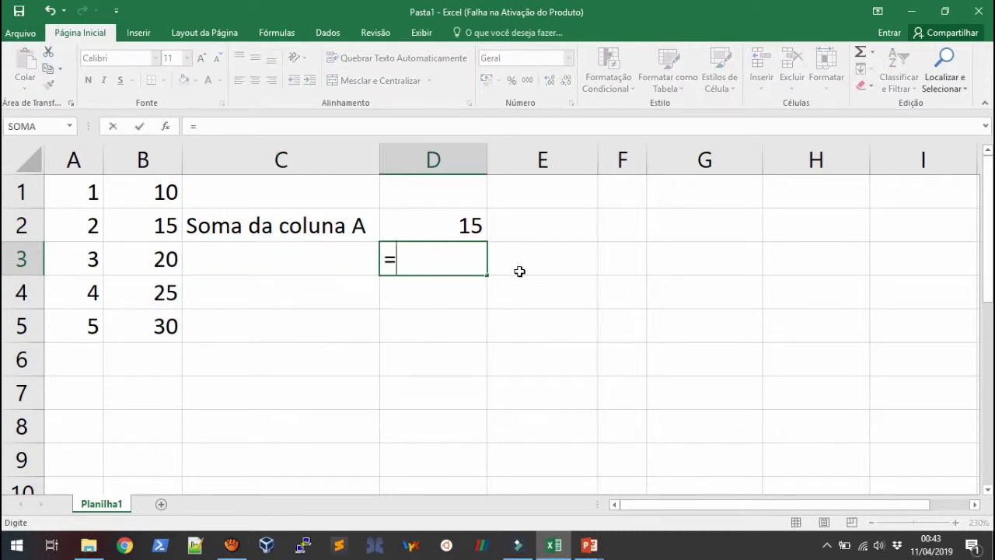
text(soma)
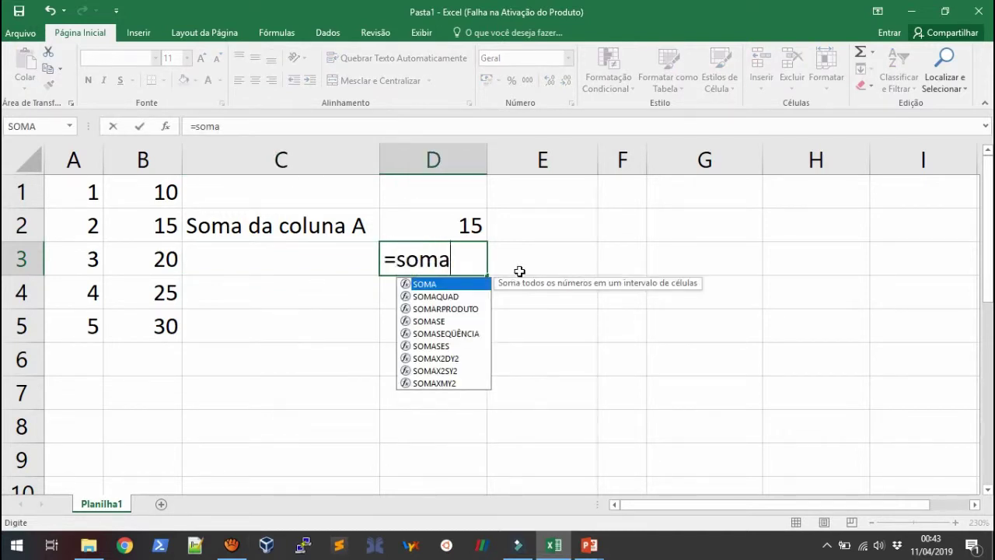
text(()
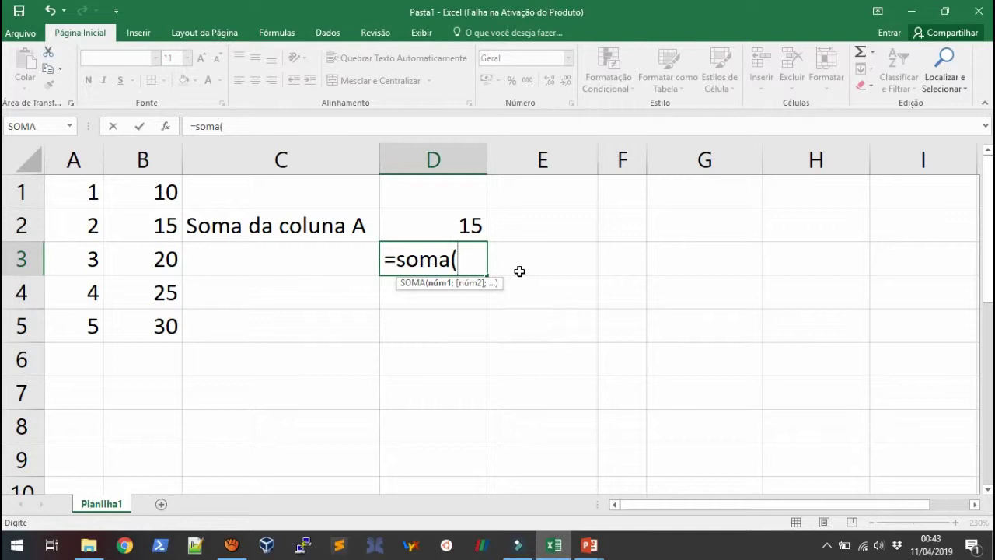
text(B1)
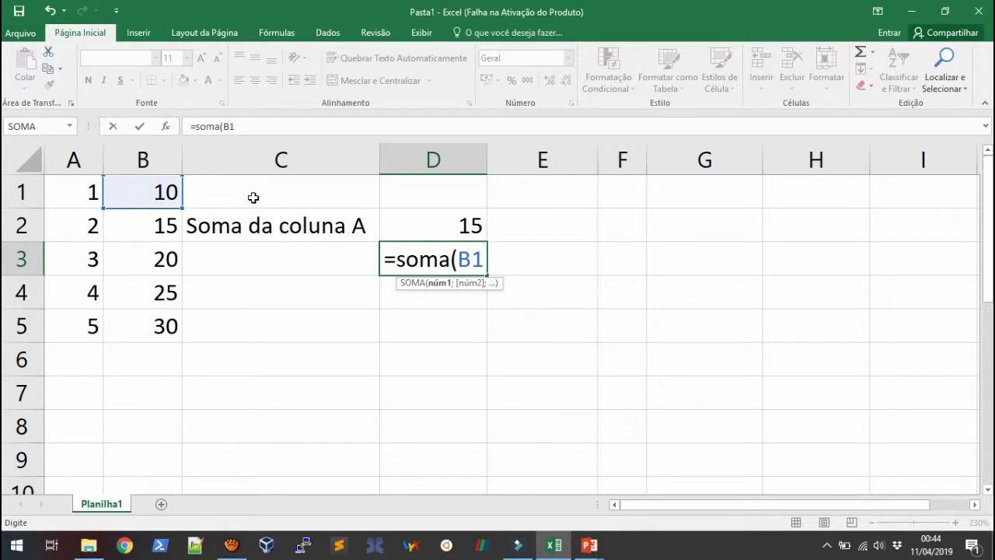
text(:B)
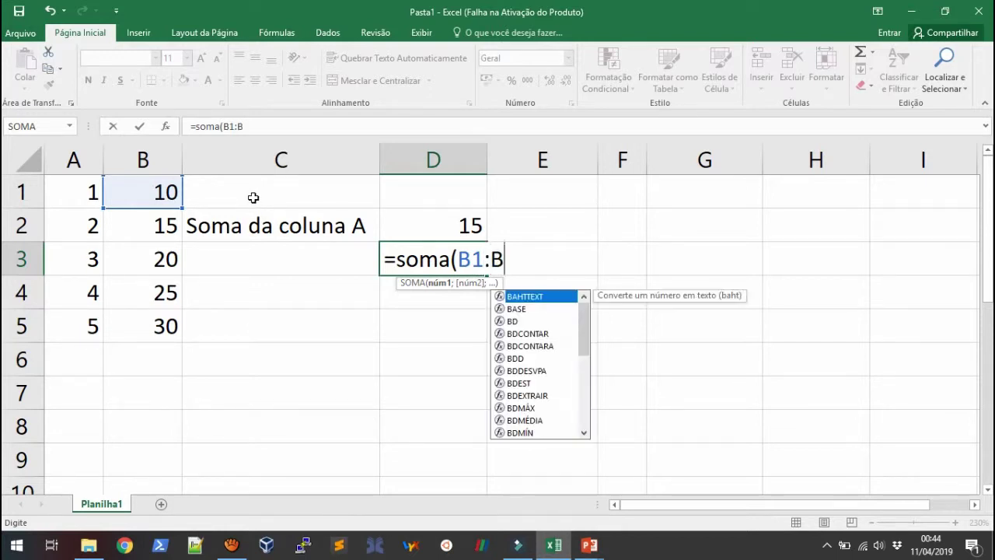
text(5)
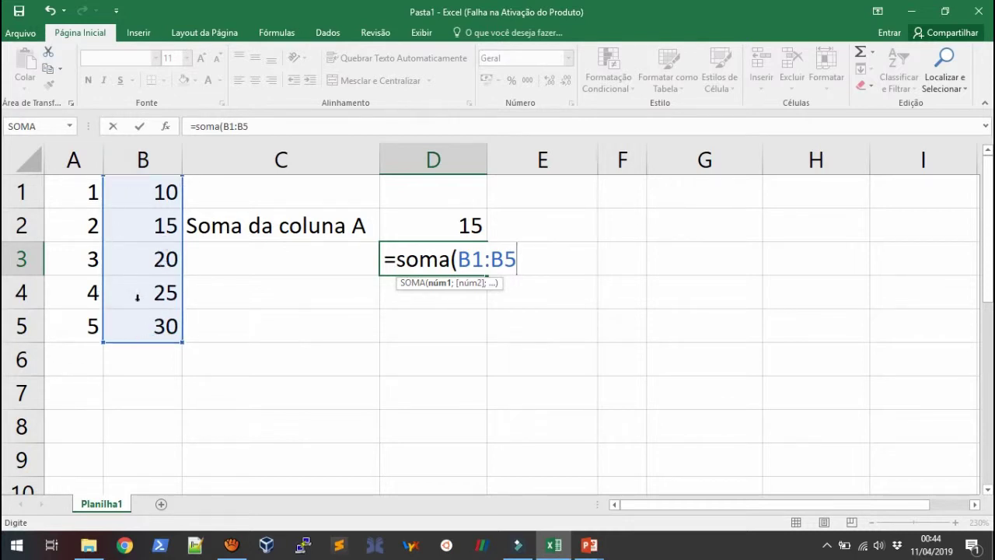
text())
key(Return)
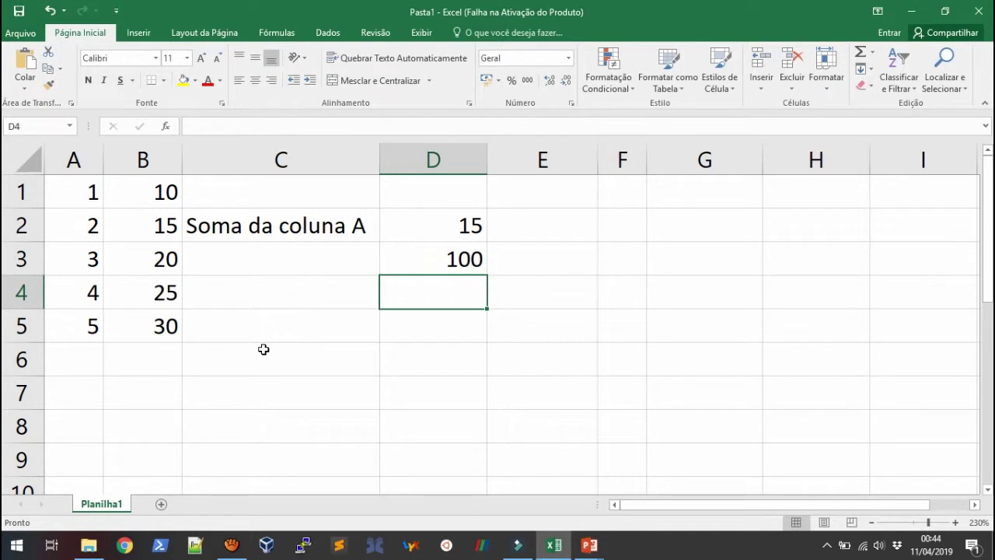
click(284, 259)
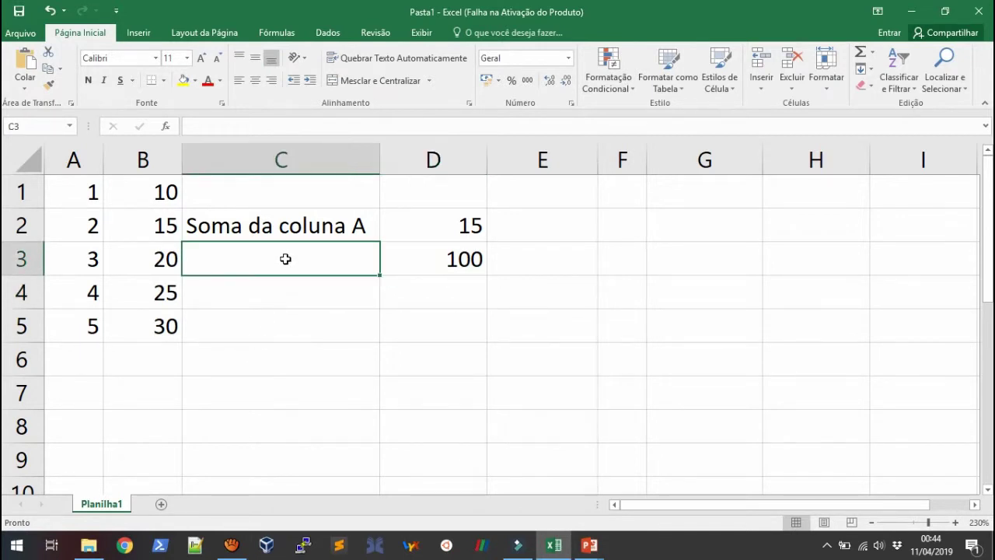
- Type the label 'Soma da coluna B' into C3 beside the 100 total
text(Soma da co)
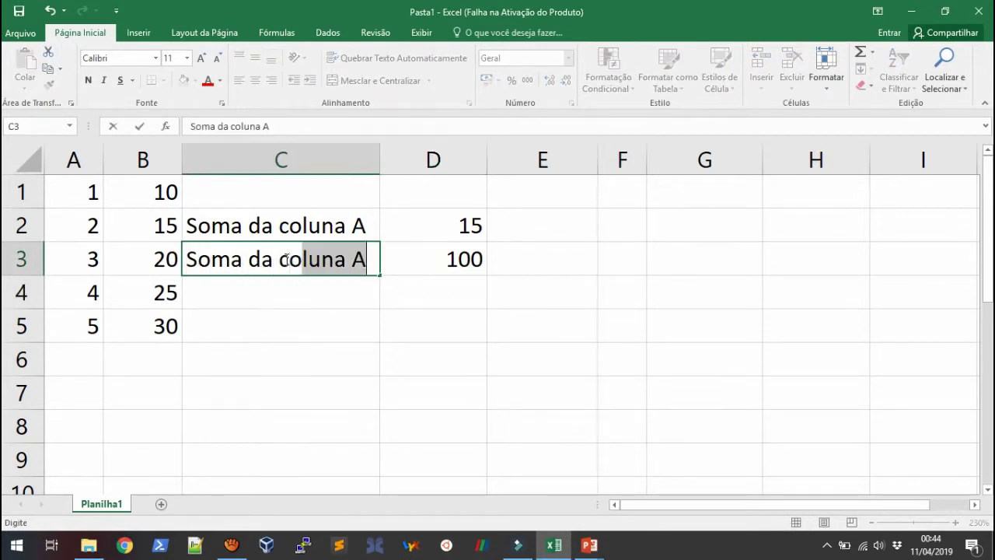
text(luna B)
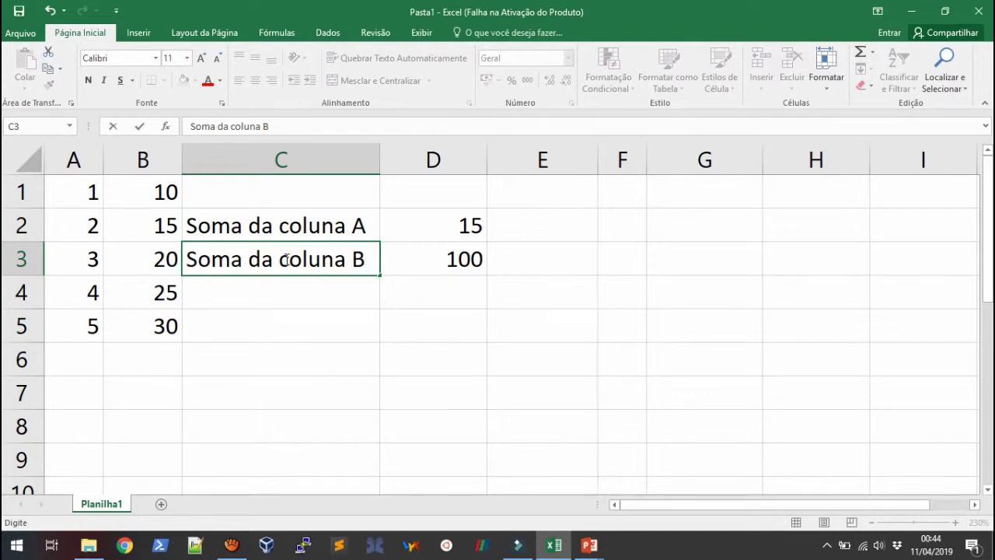
key(Return)
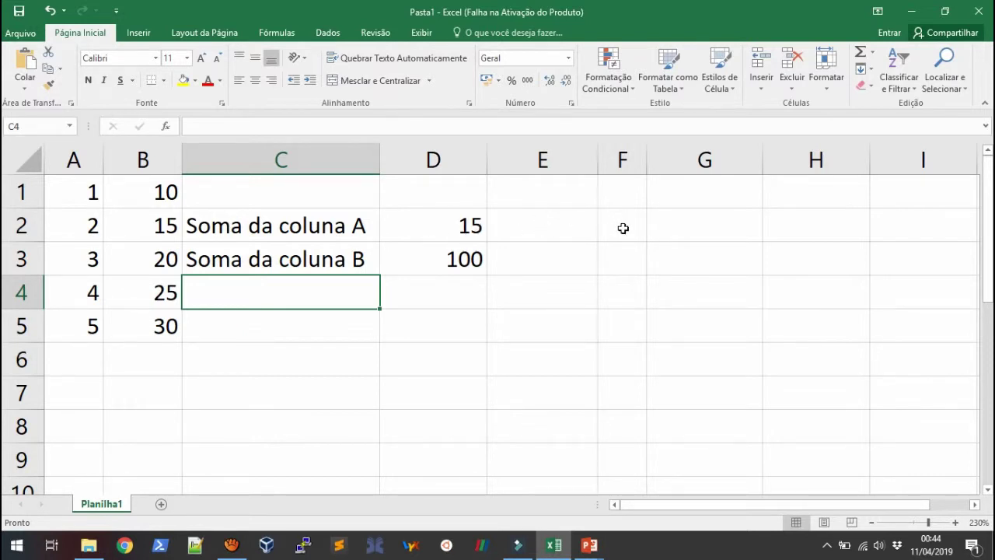
- Enter =média(A1:A5) in F2 to get the column A mean of 3
click(622, 227)
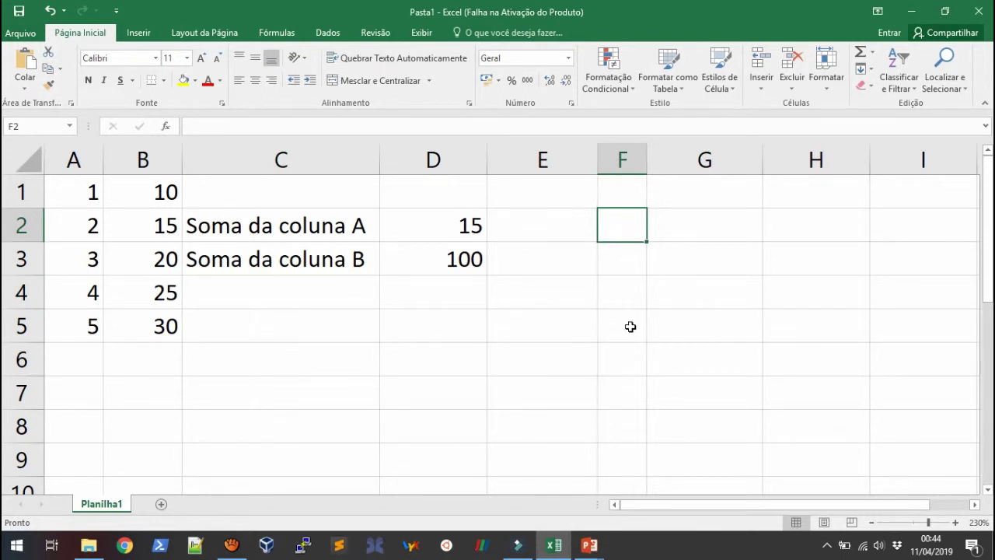
text(=)
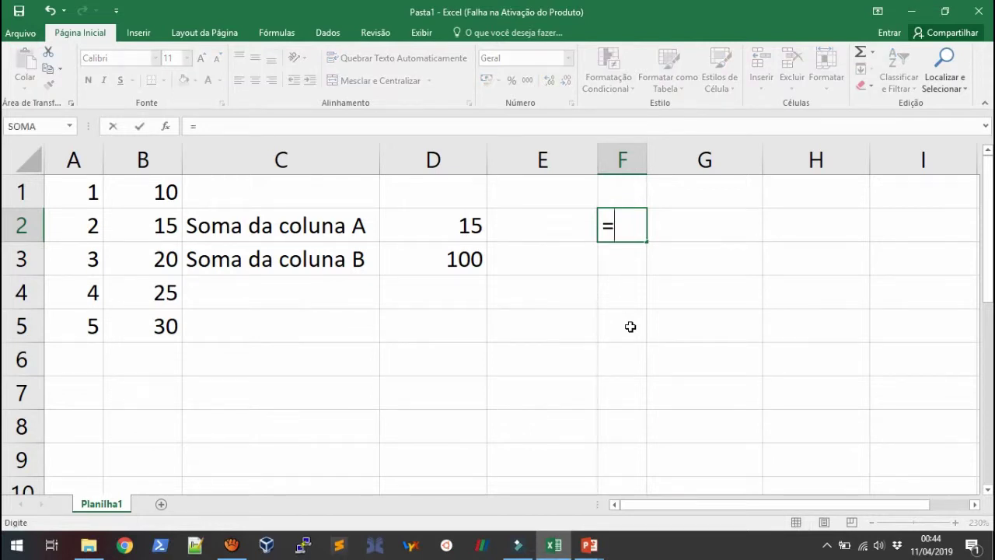
text(m)
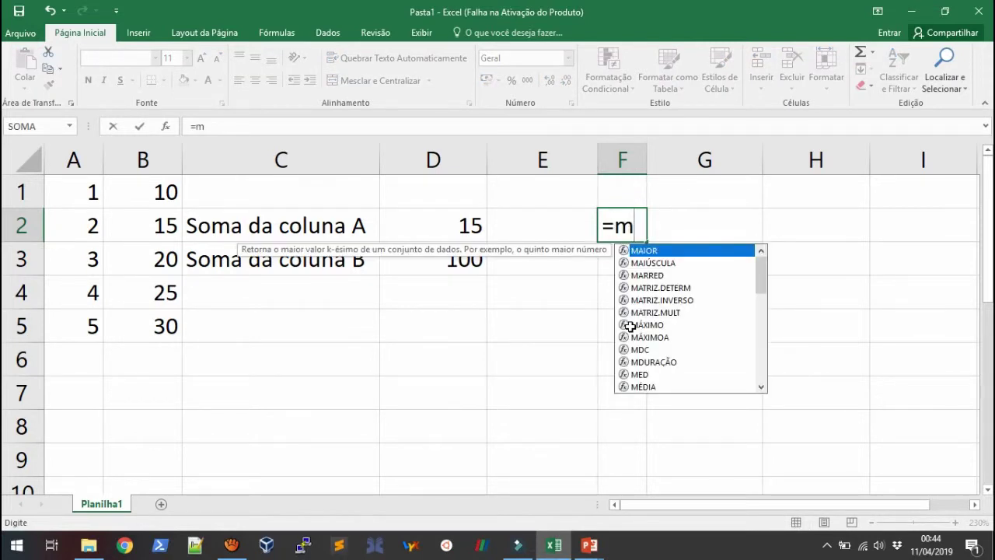
text(é)
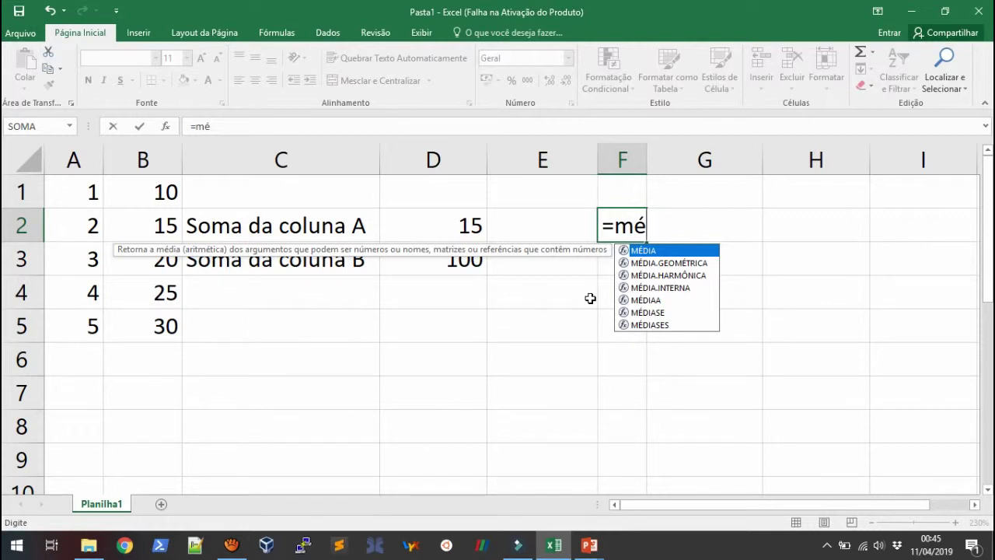
key(Down)
key(Down)
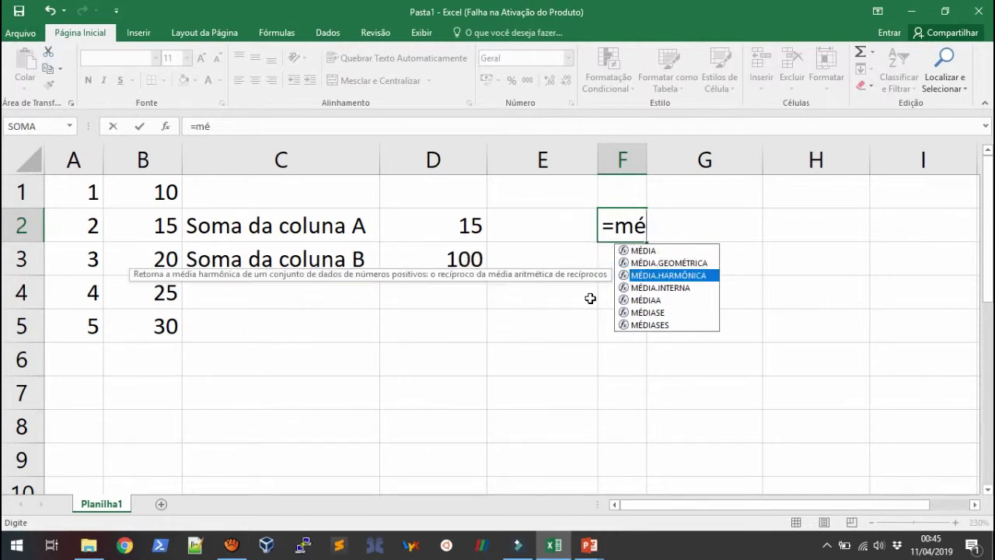
key(Down)
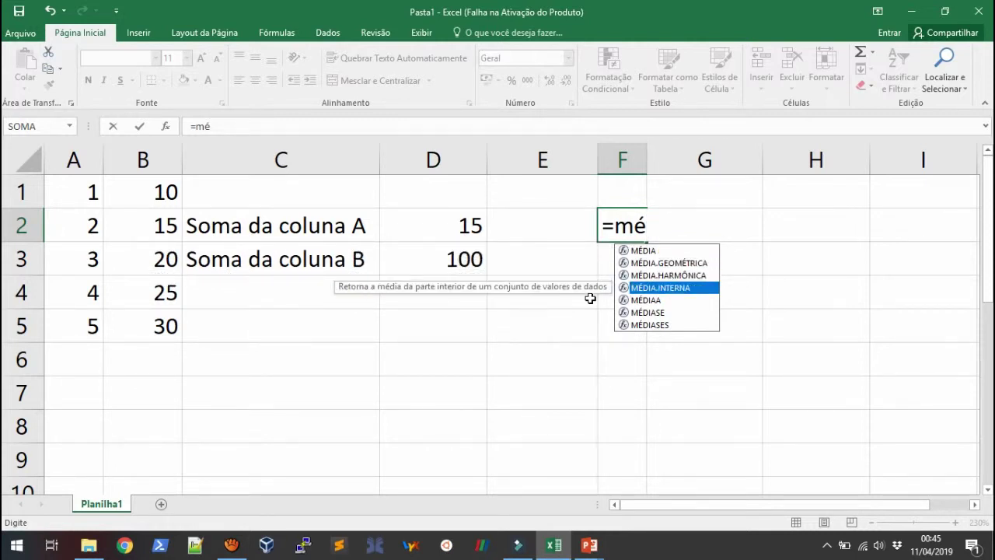
key(Down)
key(Down)
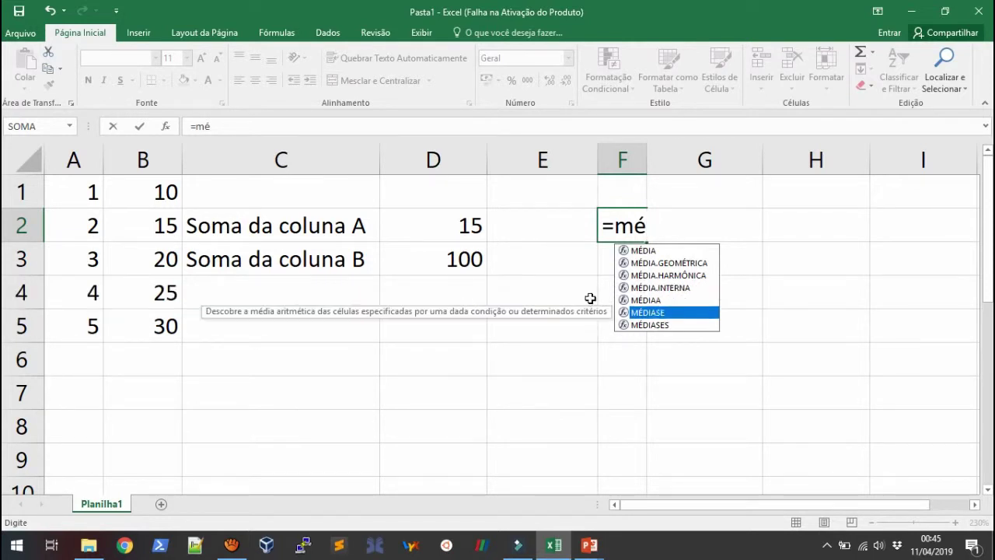
key(Up)
key(Up)
key(Up)
key(Up)
key(Up)
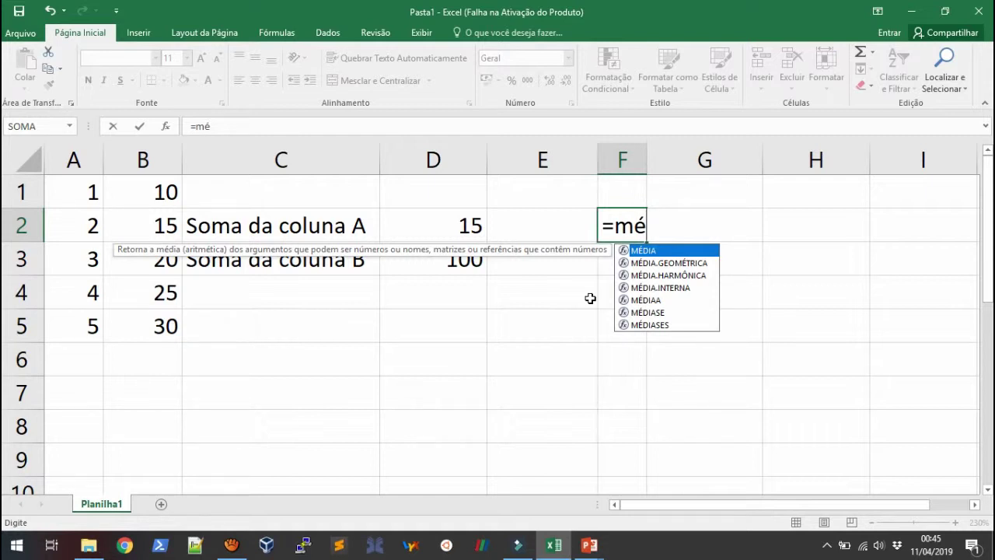
text(dia)
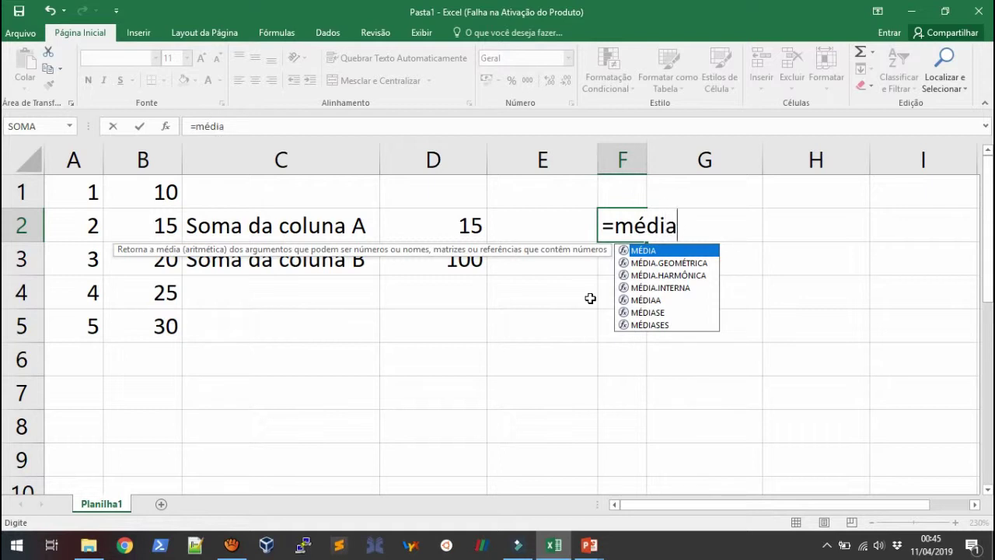
text(()
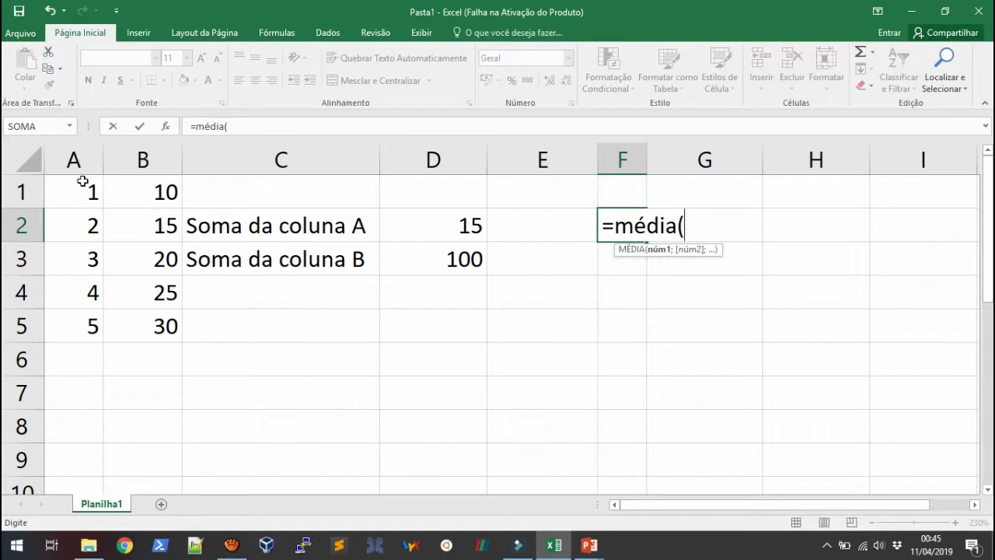
text(A)
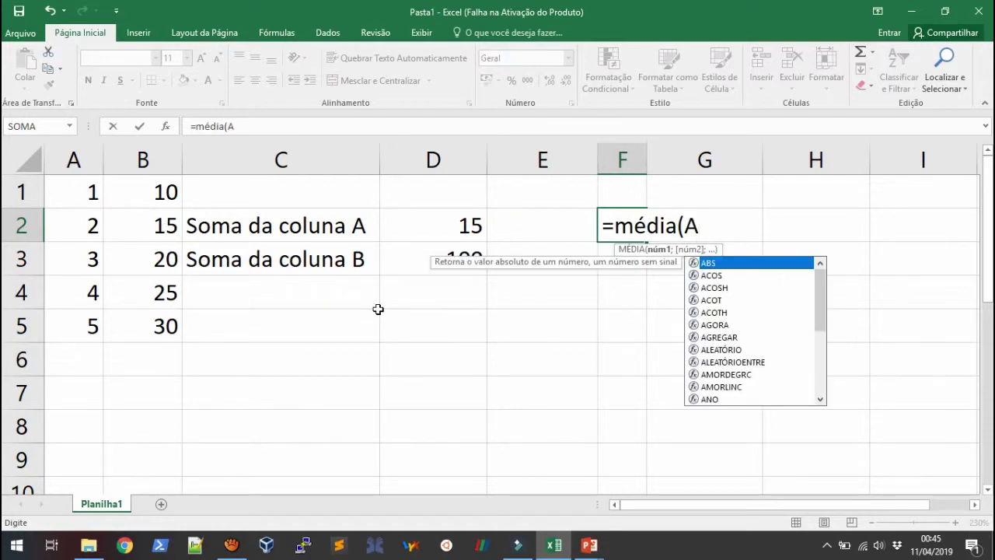
text(1:)
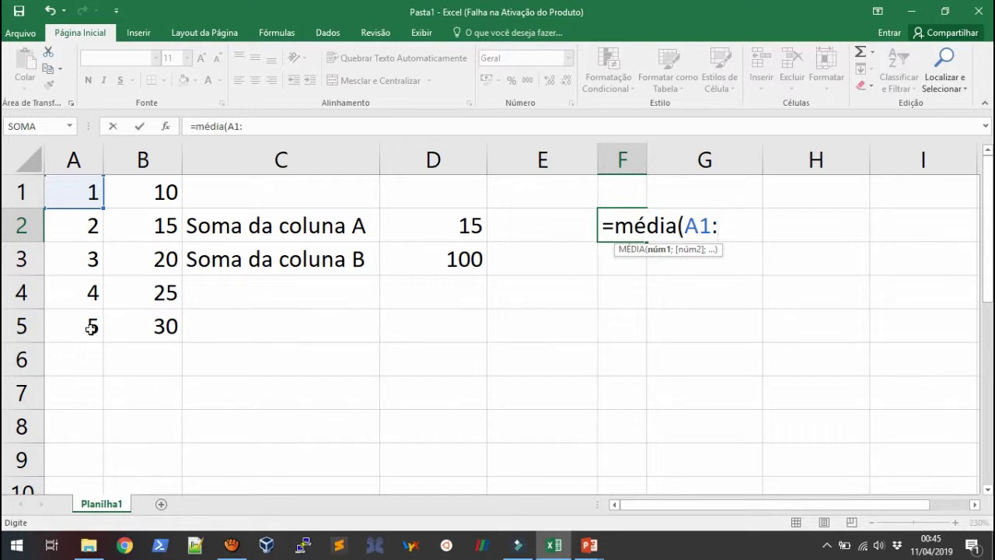
text(A)
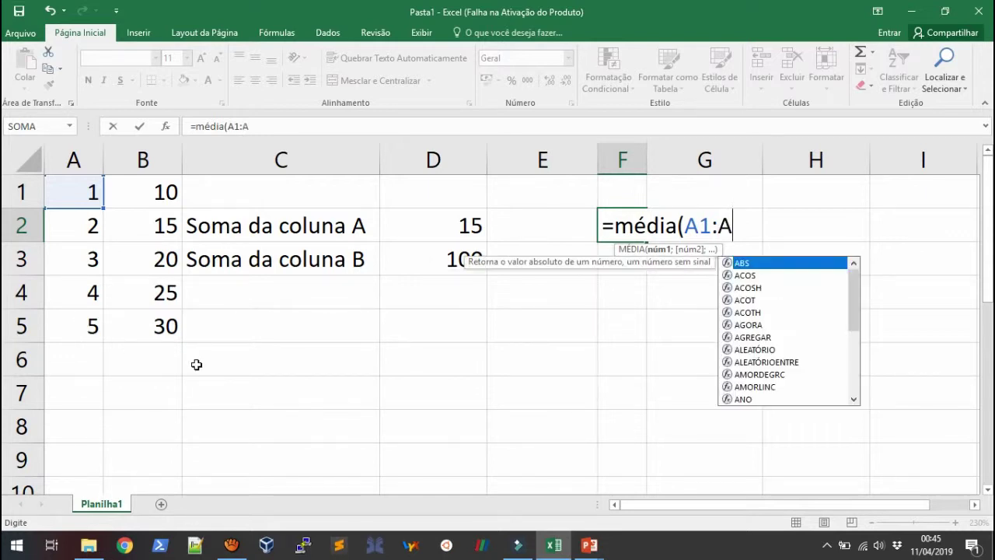
text(5))
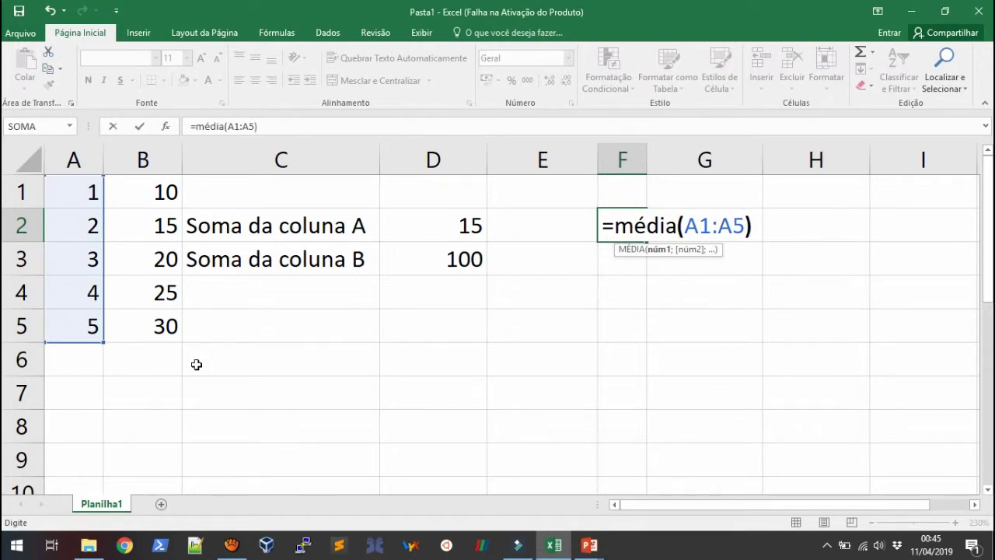
key(Return)
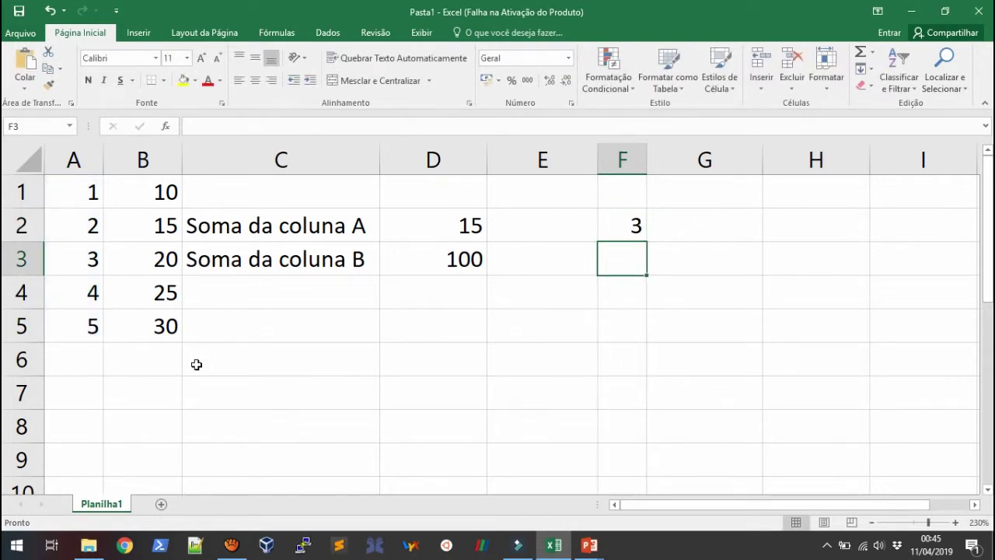
key(Up)
- Type the labels 'Média (A)' in E2 and 'Média (B)' in E3
key(Left)
text(M)
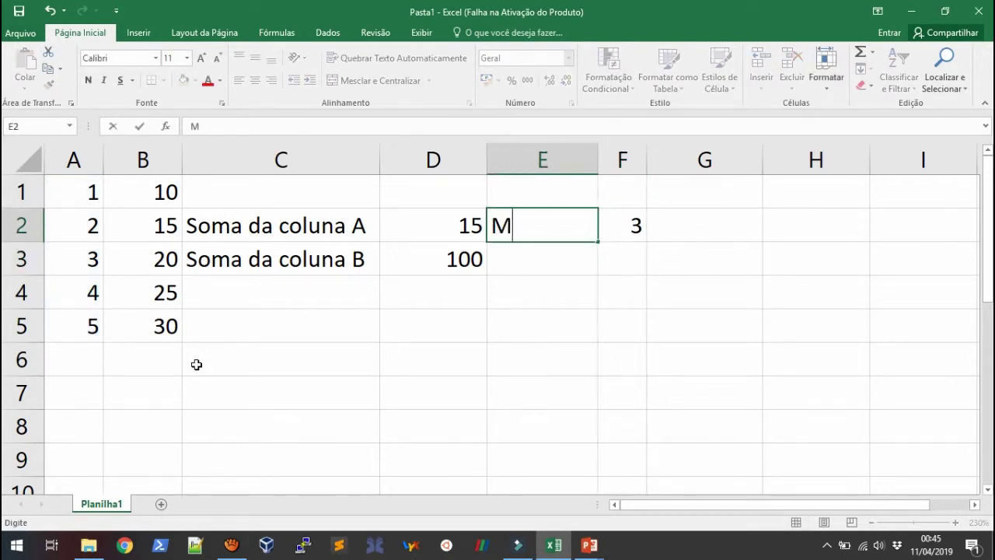
text(édia)
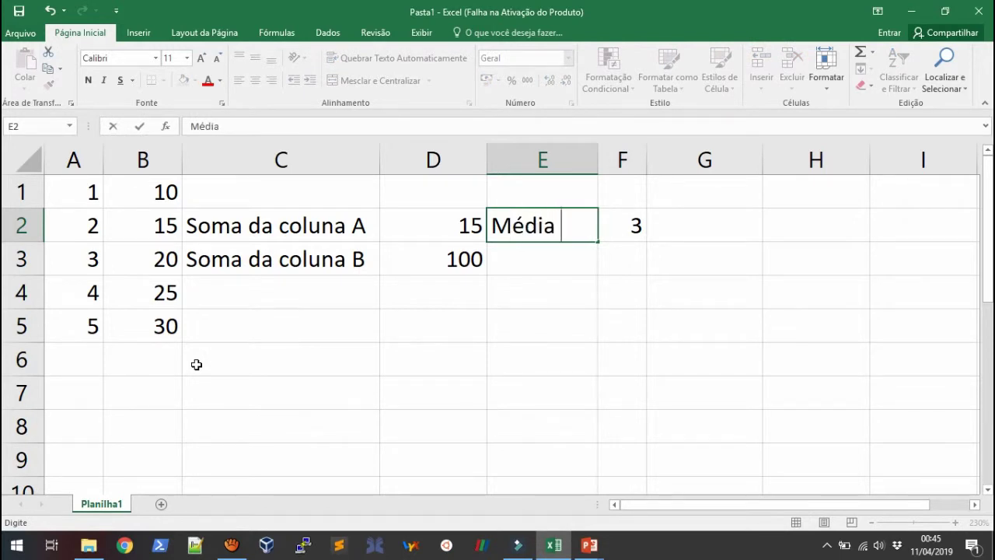
text( (A))
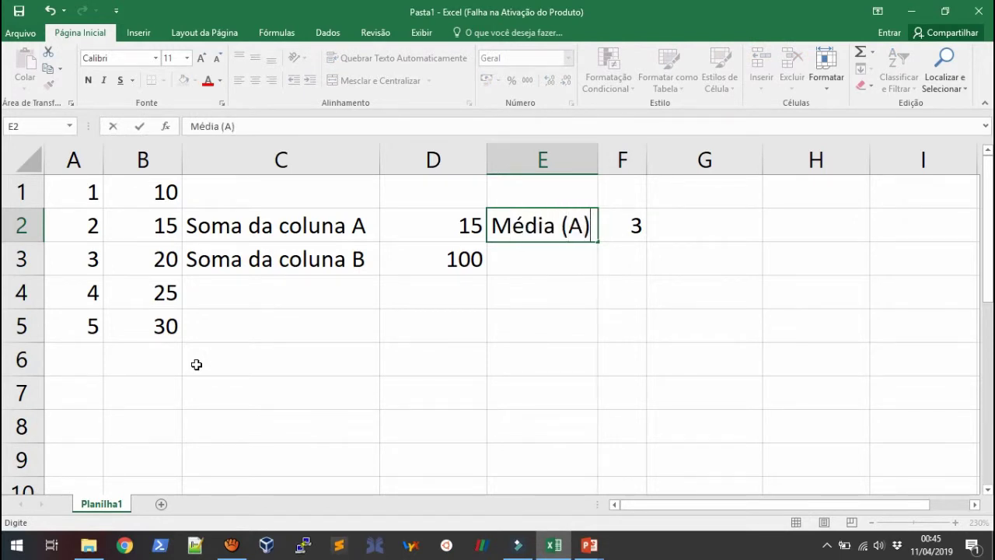
key(Return)
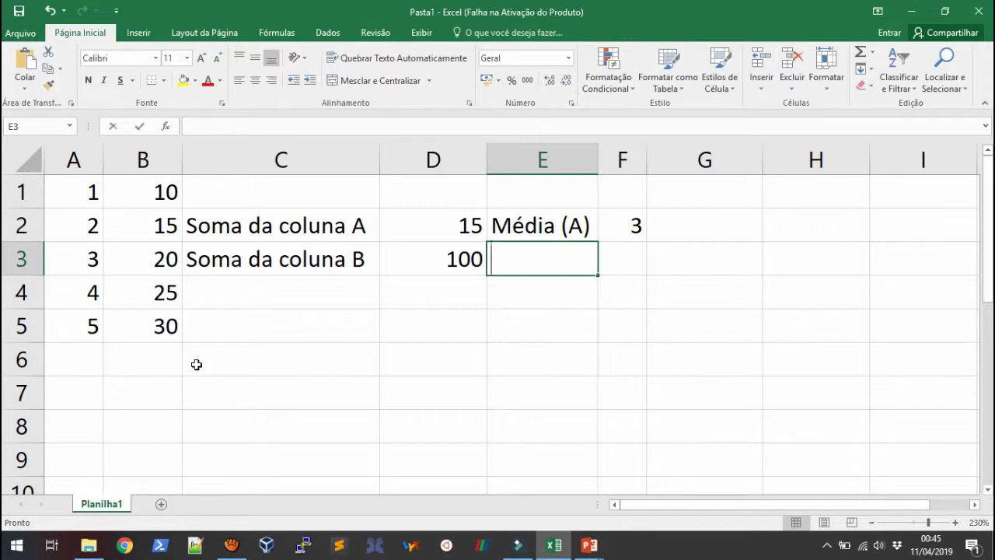
text(Média ()
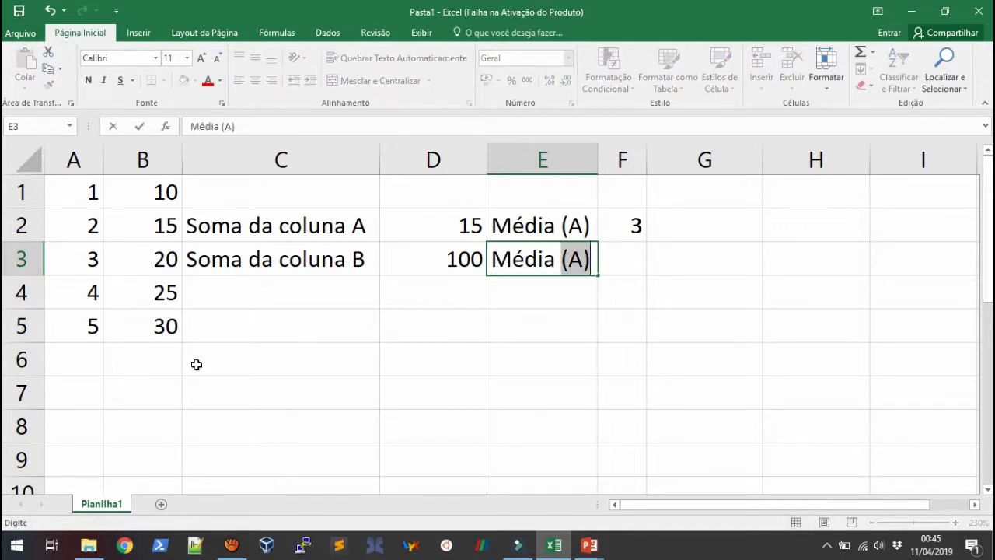
text(B))
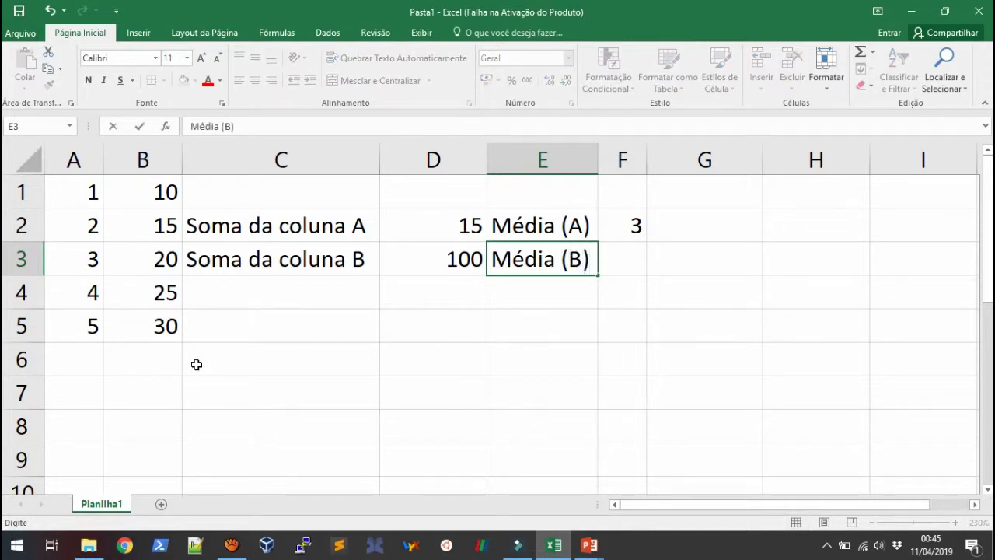
key(Tab)
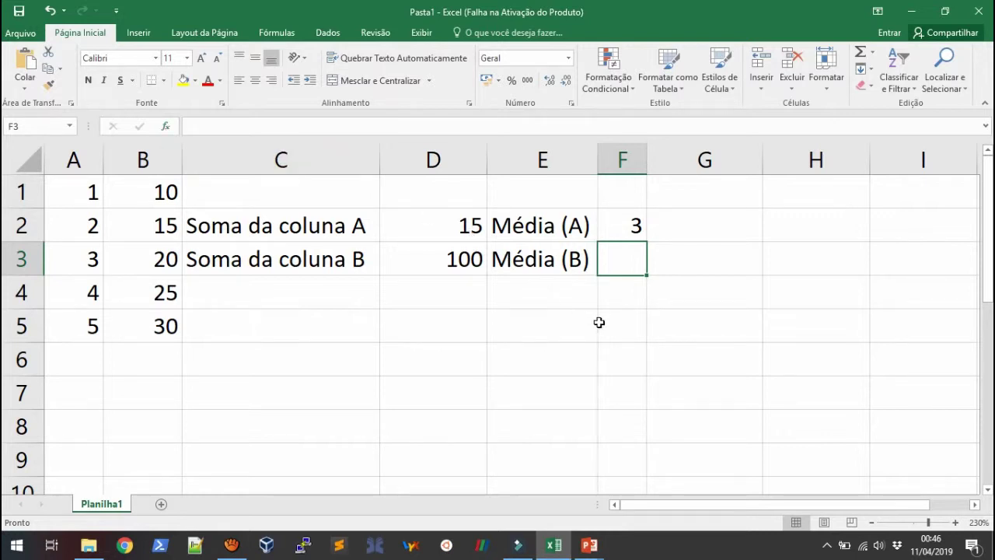
- Enter =média(B1:B5) in F3, giving the column B mean of 20
text(=)
text(média)
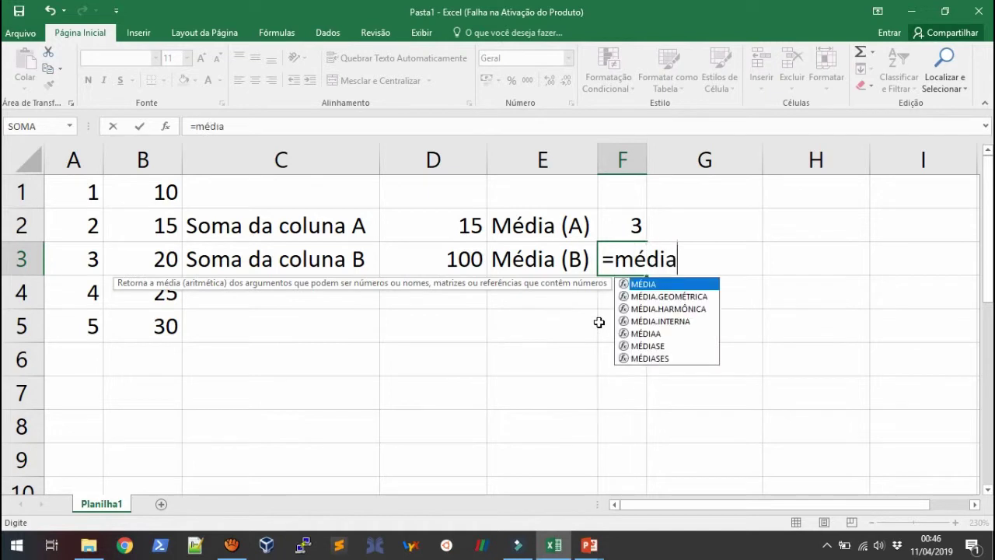
text(()
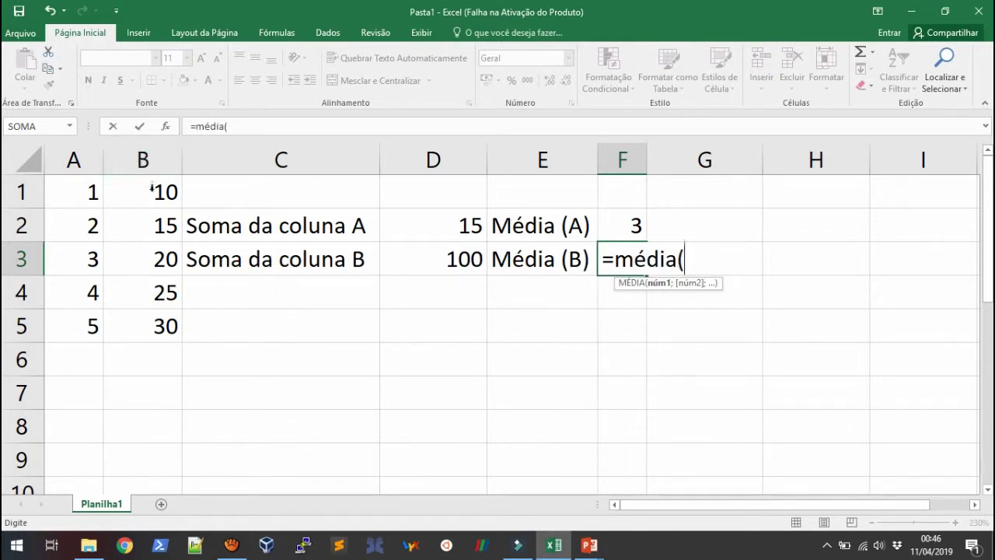
text(B)
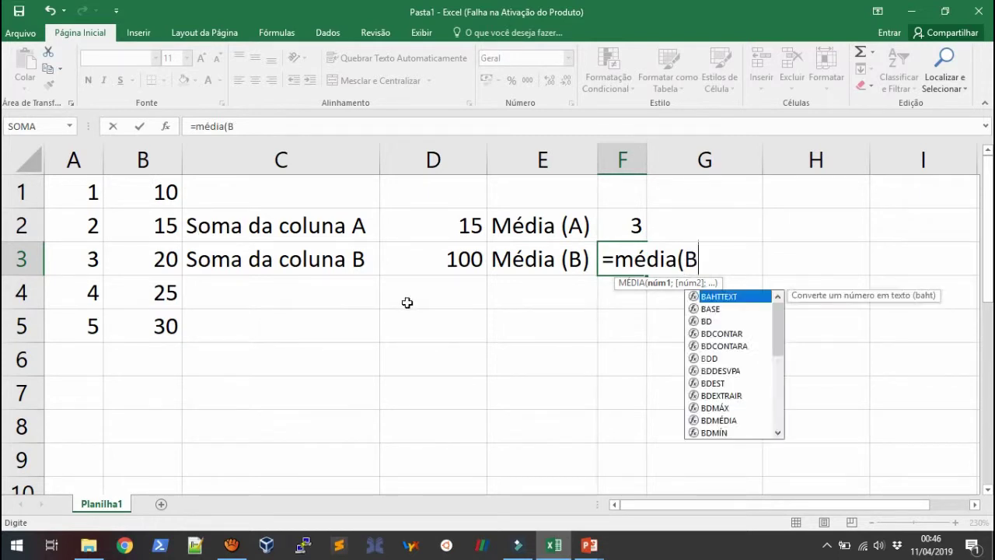
text(1:)
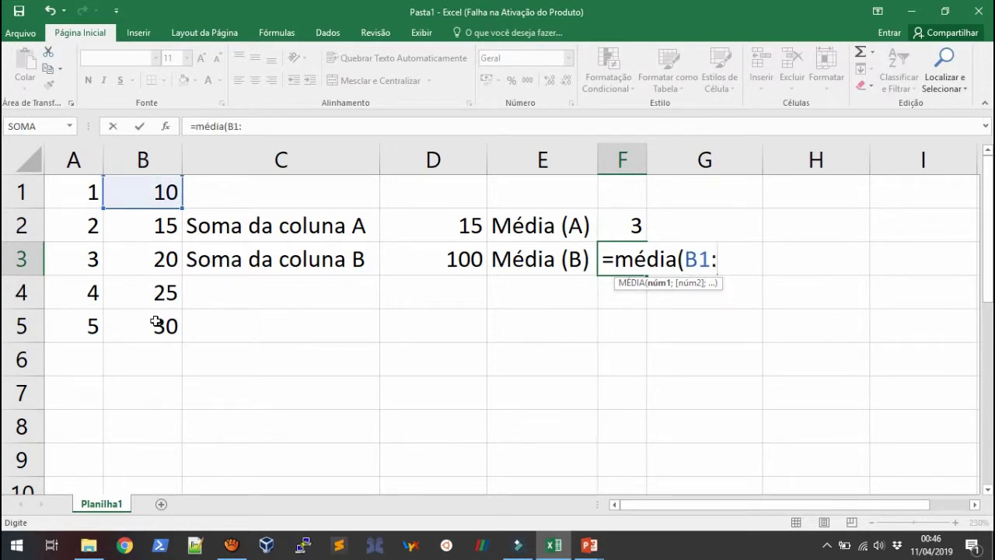
text(B5)
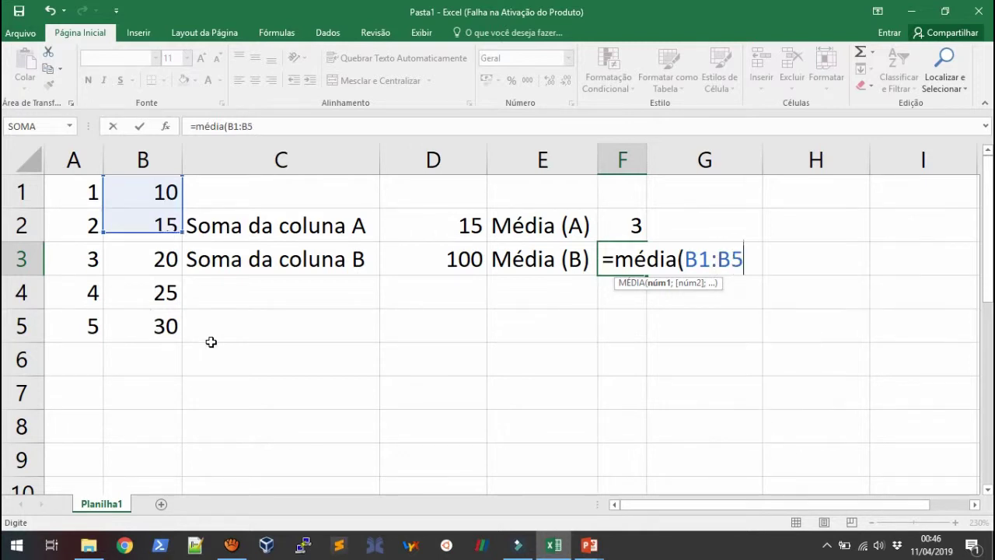
text())
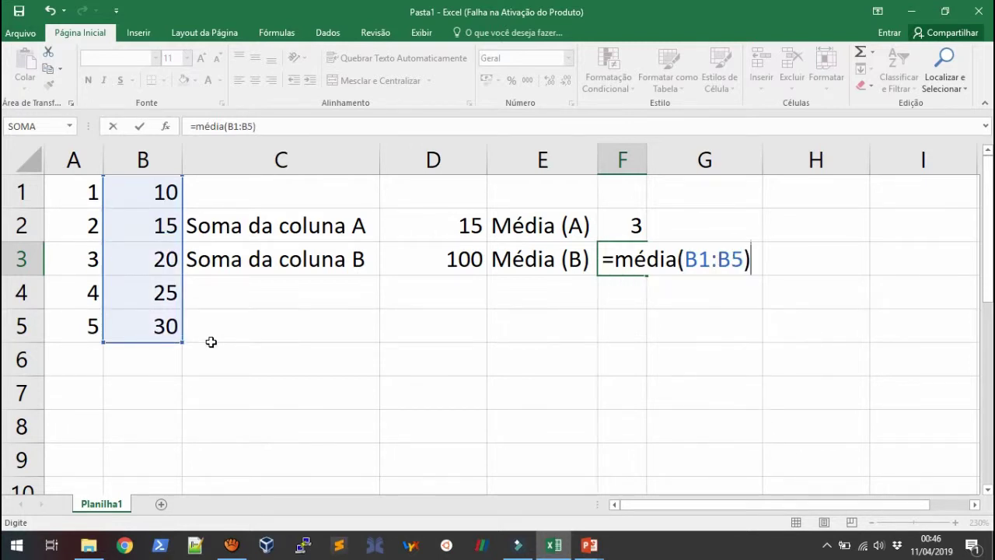
key(Return)
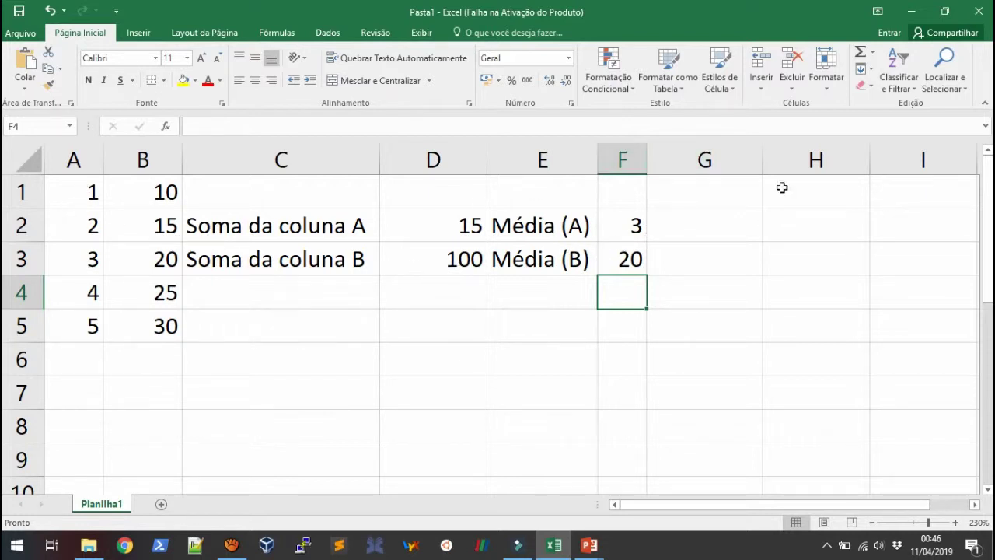
- Enter =DESVPAD.A(A1:A5) in H2, giving a standard deviation of 1,581139
click(801, 223)
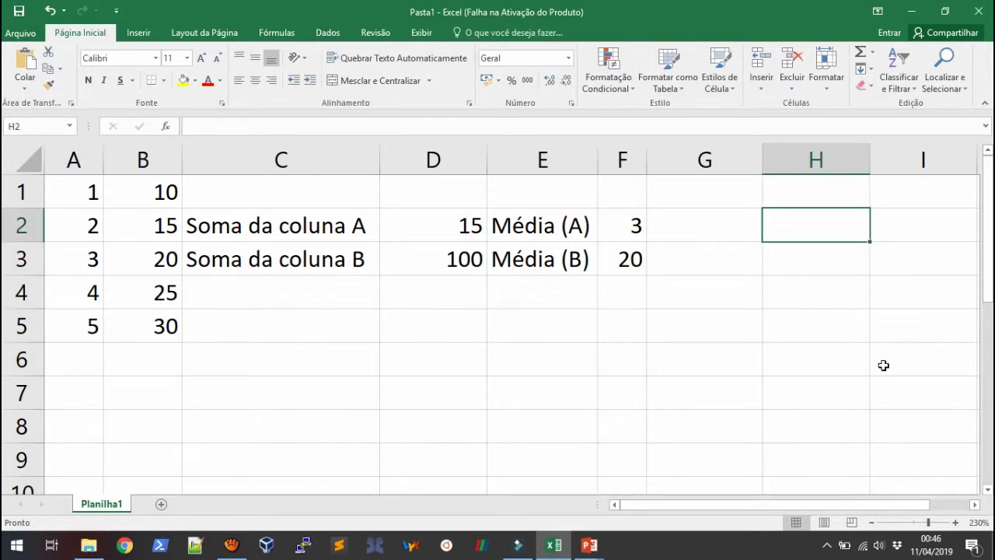
text(=)
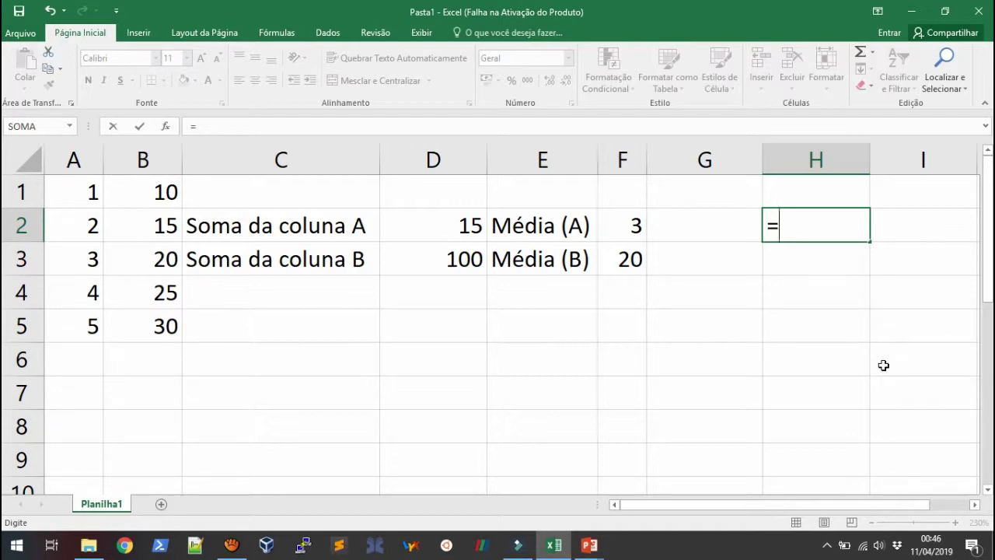
text(des)
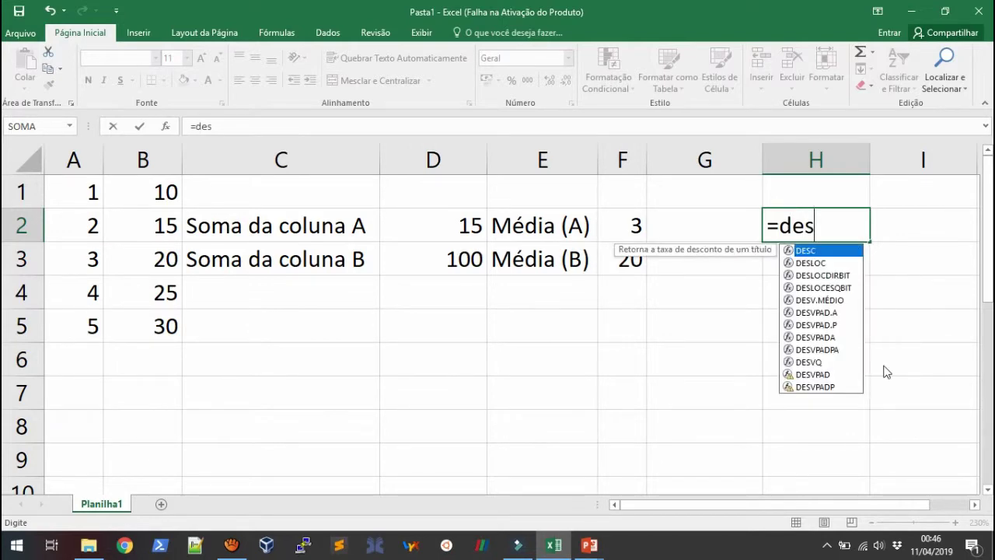
text(v)
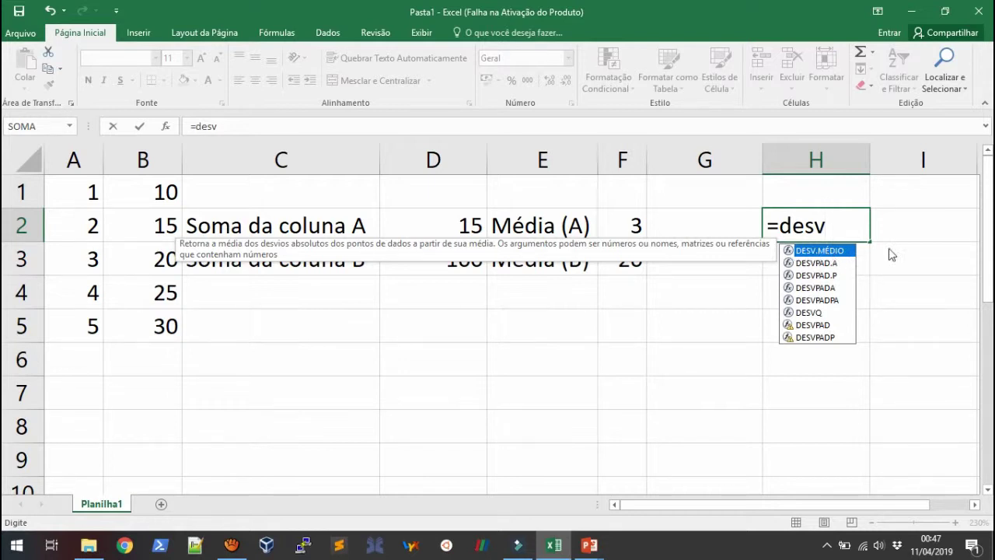
key(Down)
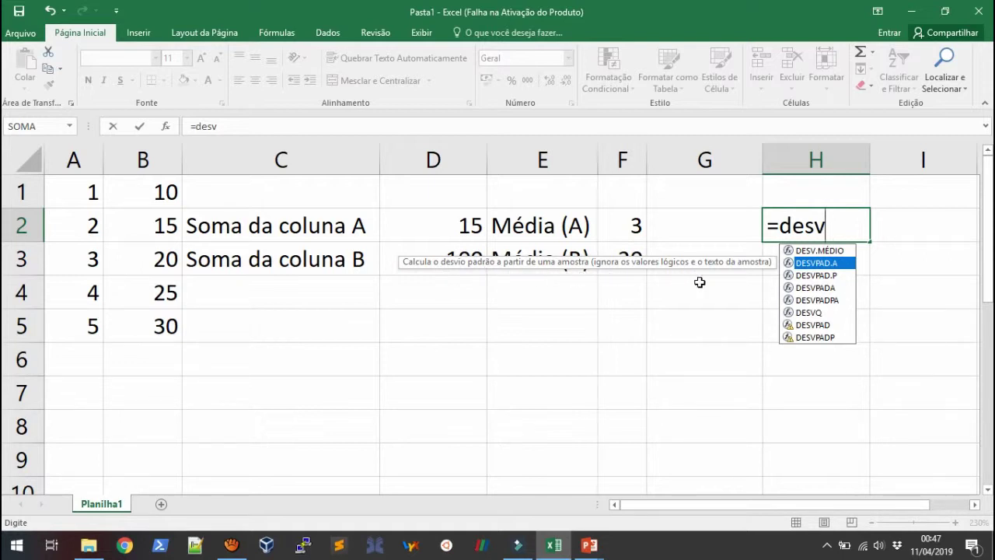
key(Down)
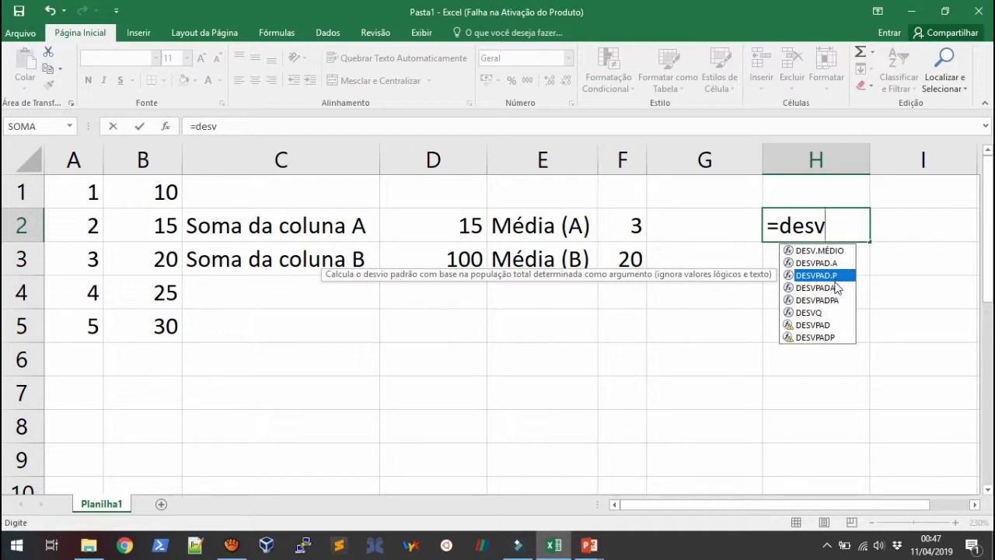
key(Up)
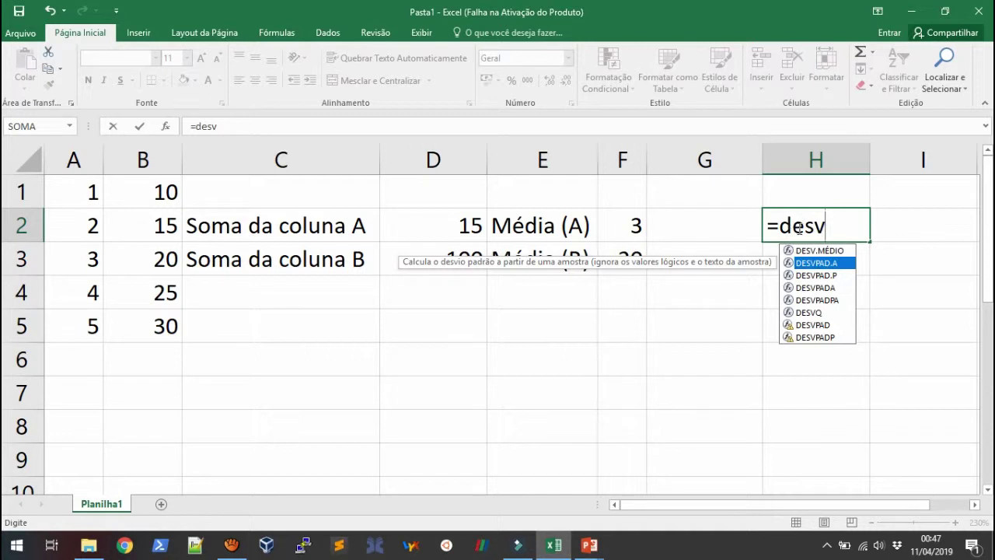
text(pad)
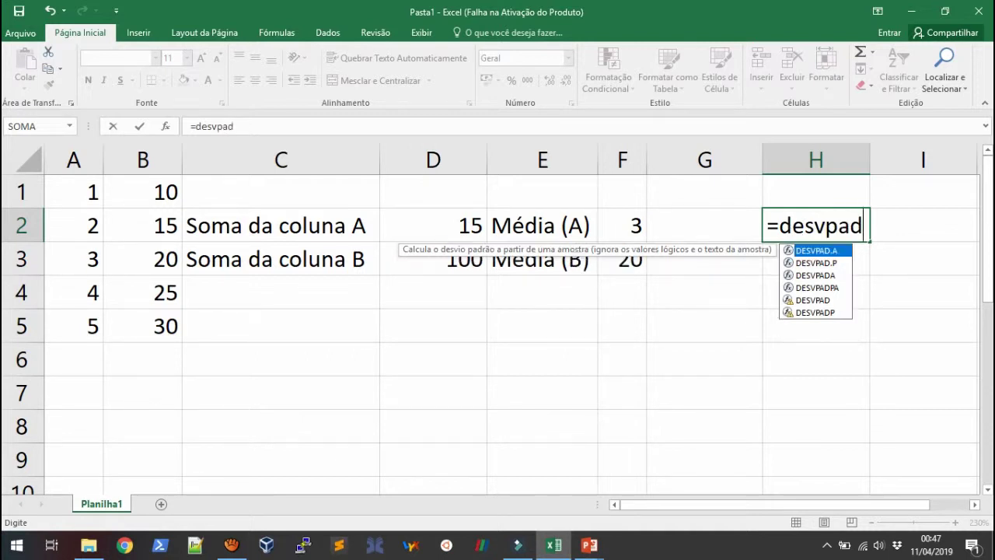
text(.)
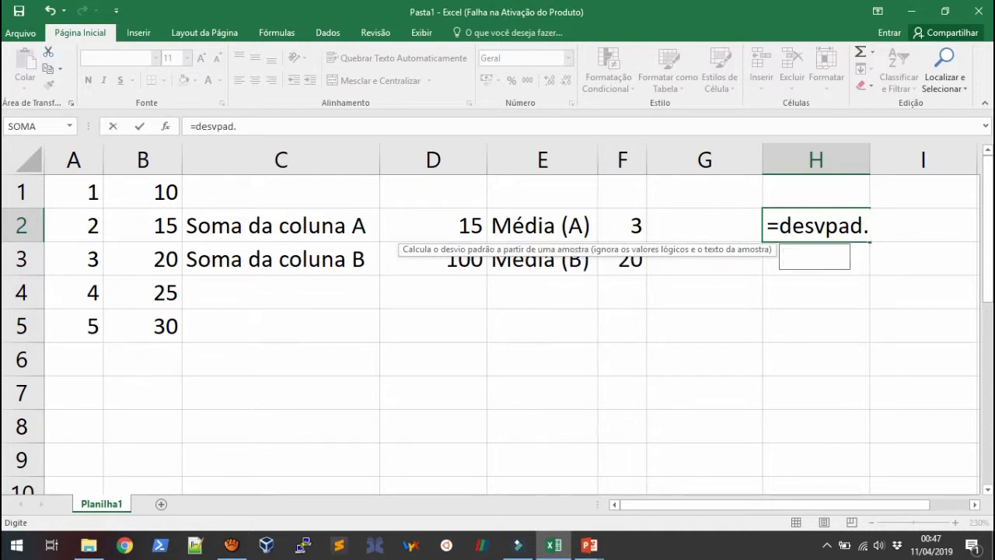
text(a)
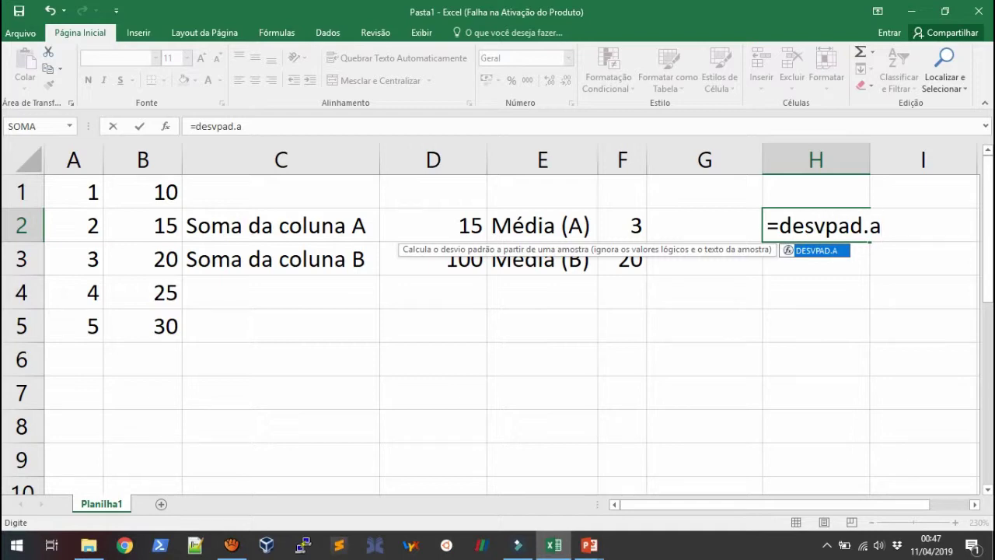
text(()
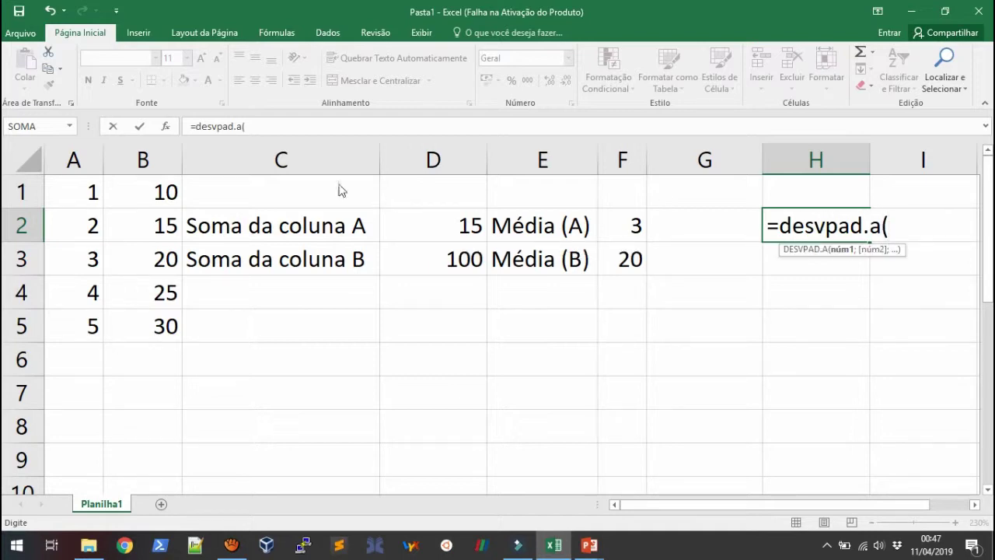
text(A)
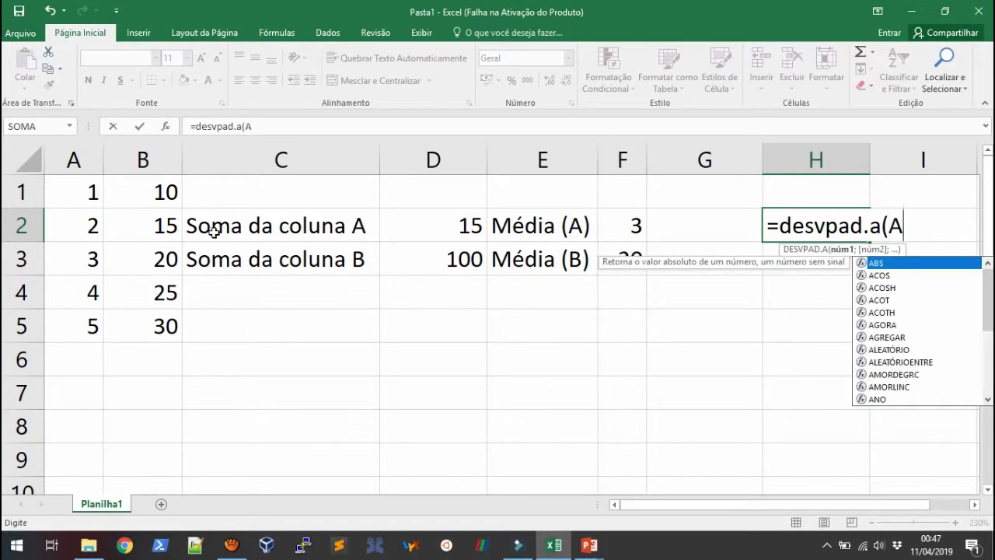
text(1:)
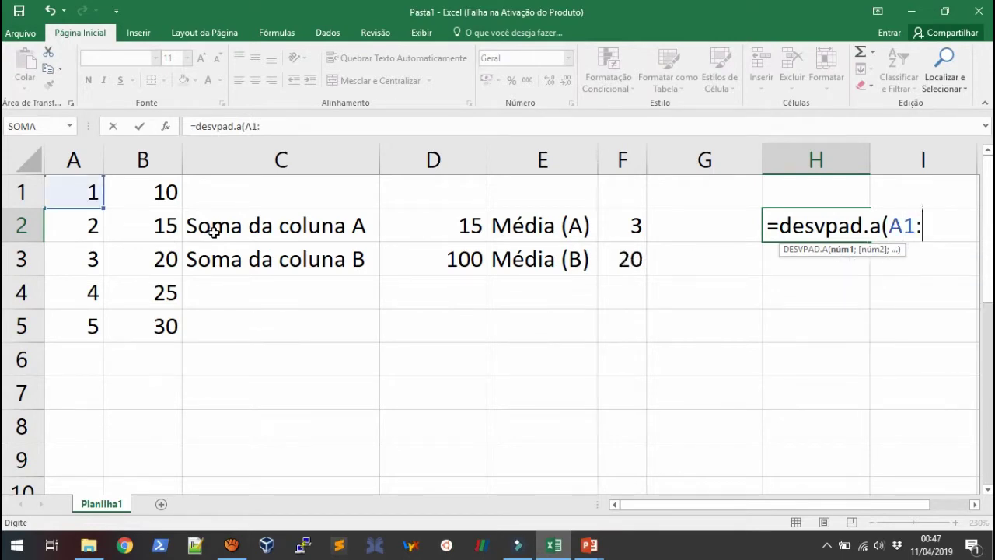
text(A)
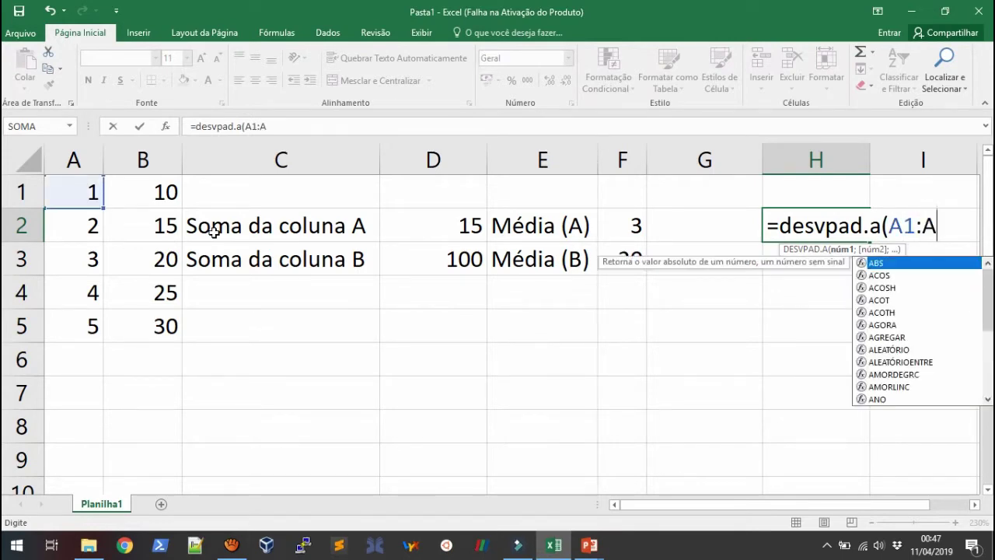
text(5))
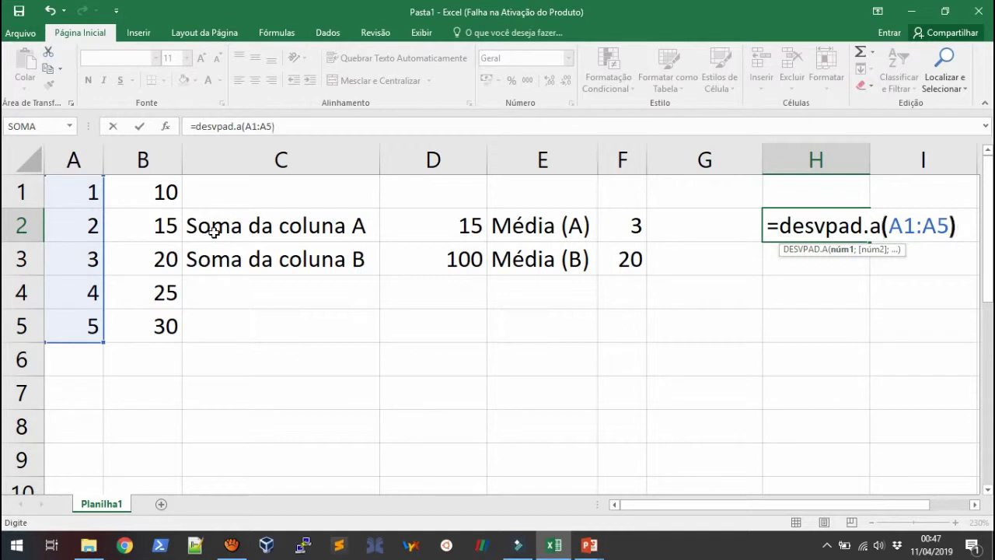
key(Return)
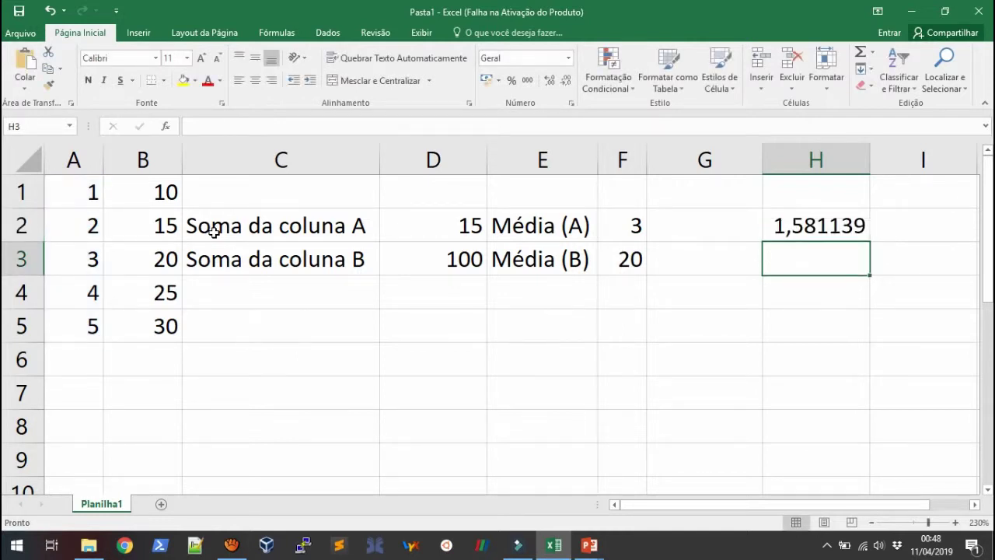
key(Up)
- Type the labels 'Desvio (A)' in G2 and 'Desvio (B)' in G3
key(Left)
text(D)
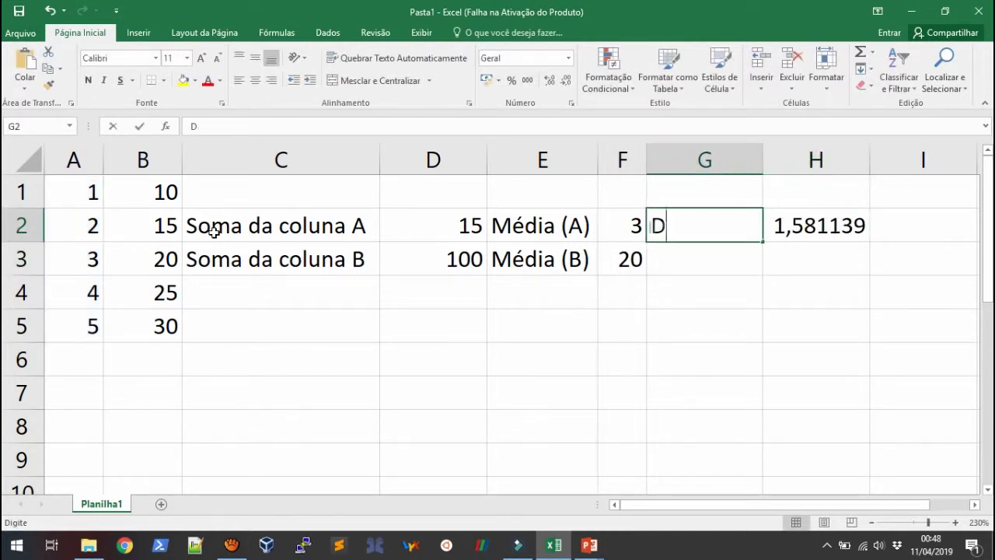
text(esvio )
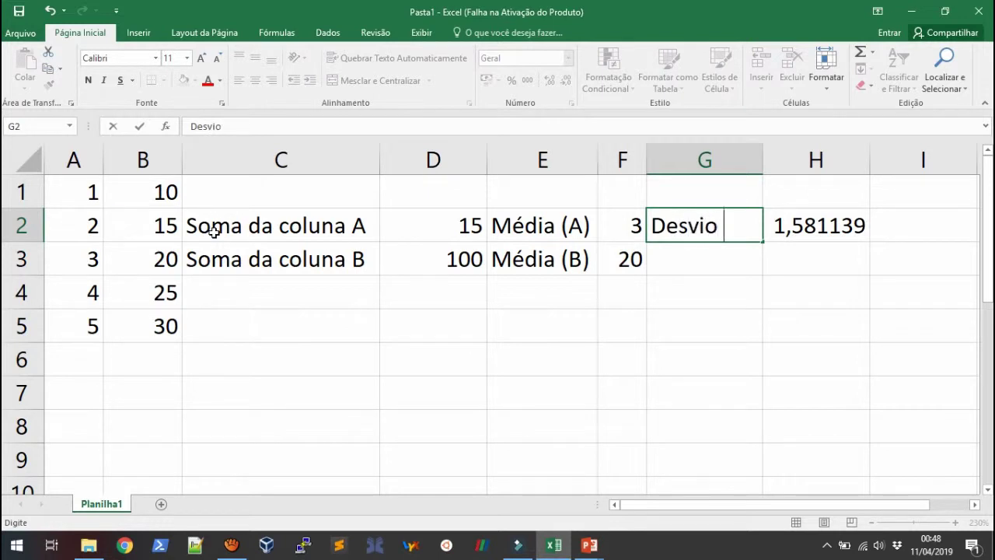
text((A))
key(Return)
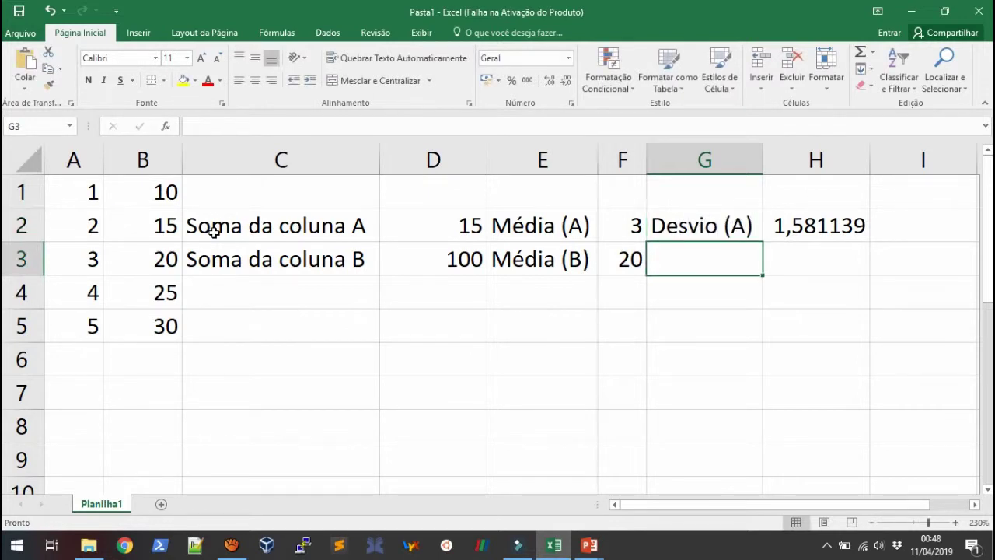
text(Desvio )
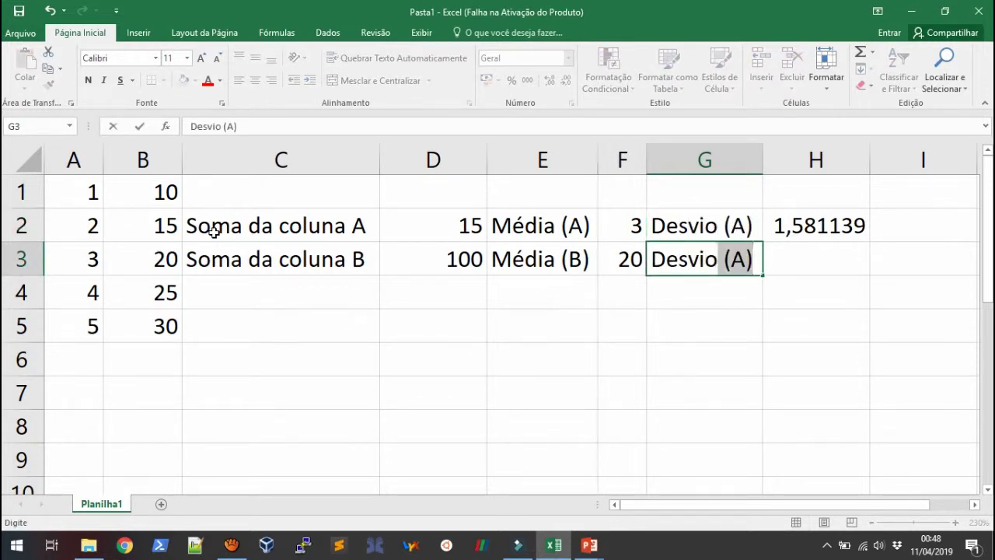
text((B)
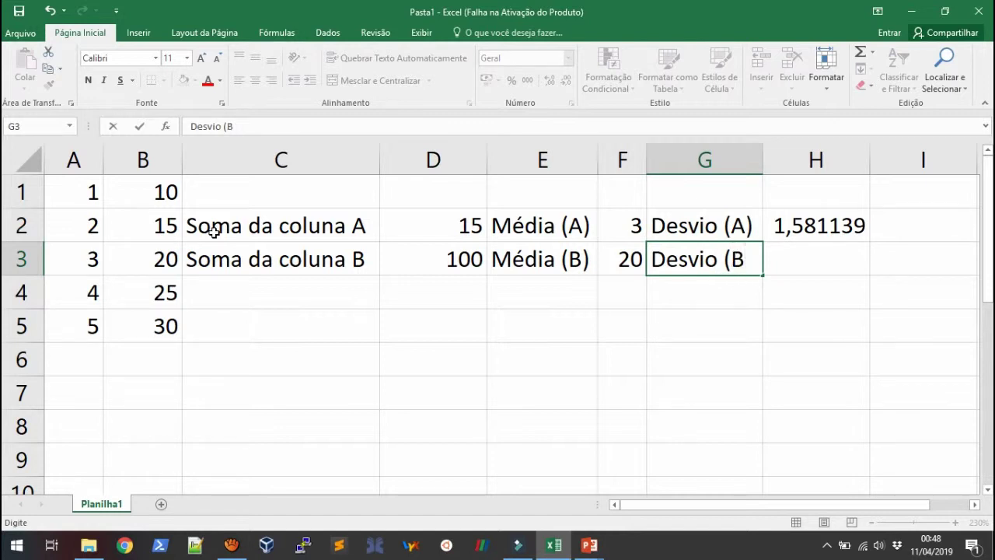
text())
key(Tab)
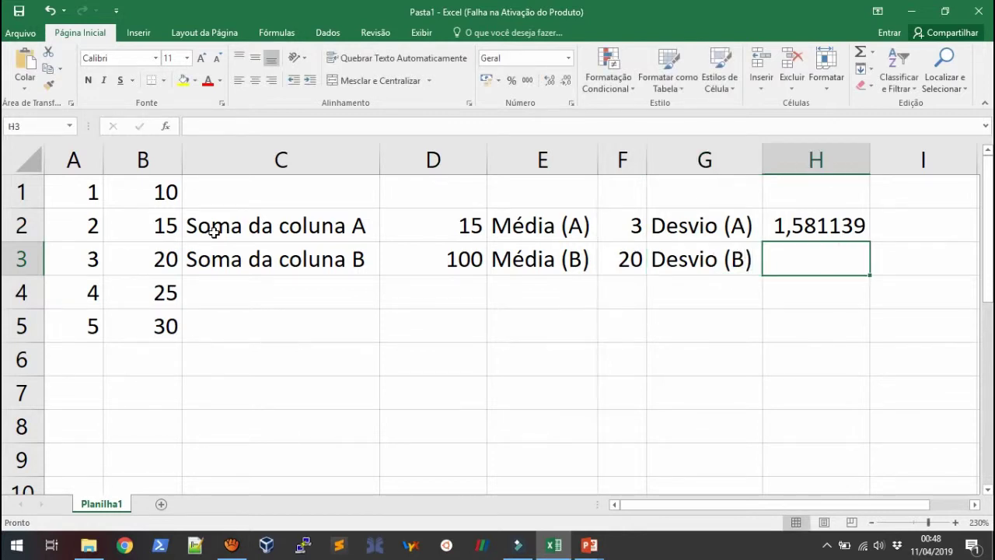
- Enter =DESVPAD.A(B1:B5) in H3, giving a standard deviation of 7,905694
text(=desv)
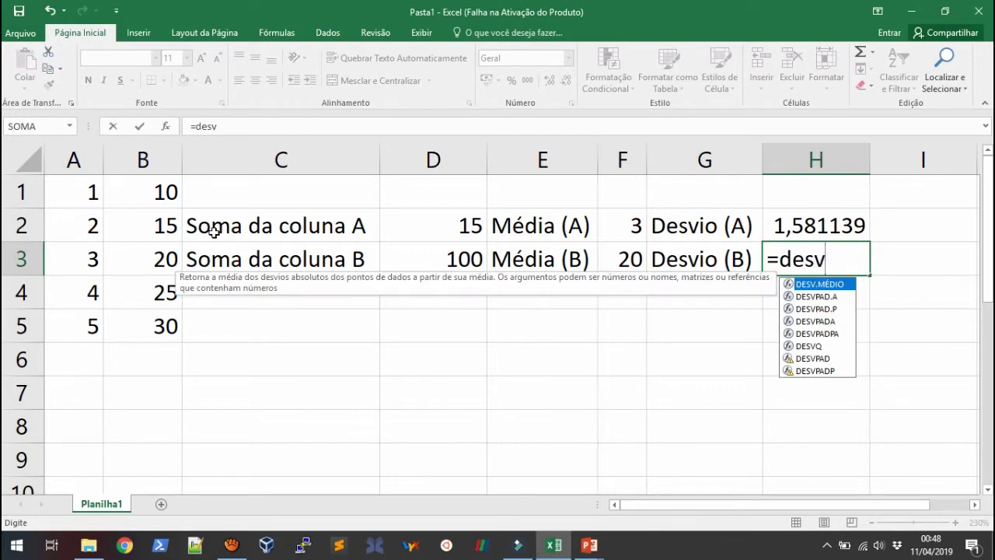
text(pad)
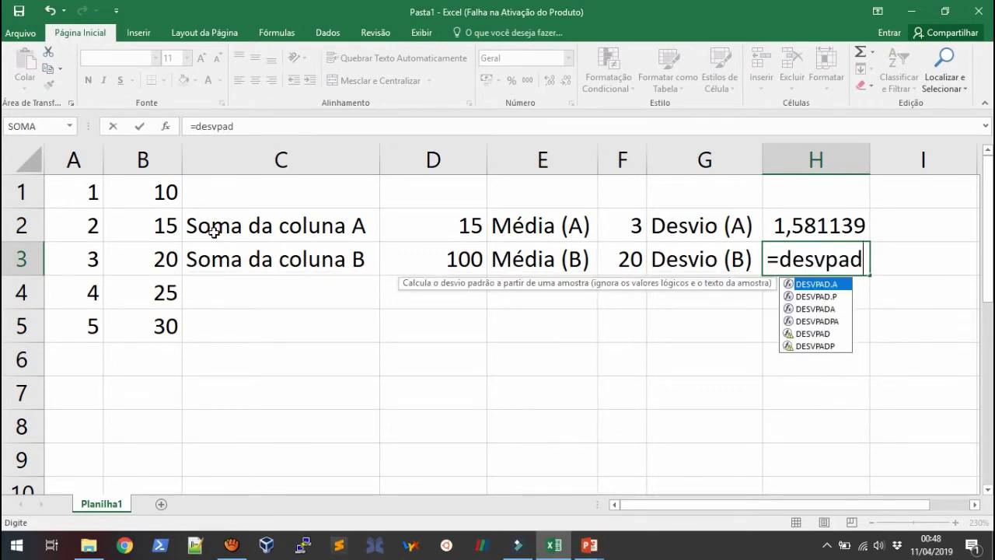
text(.a)
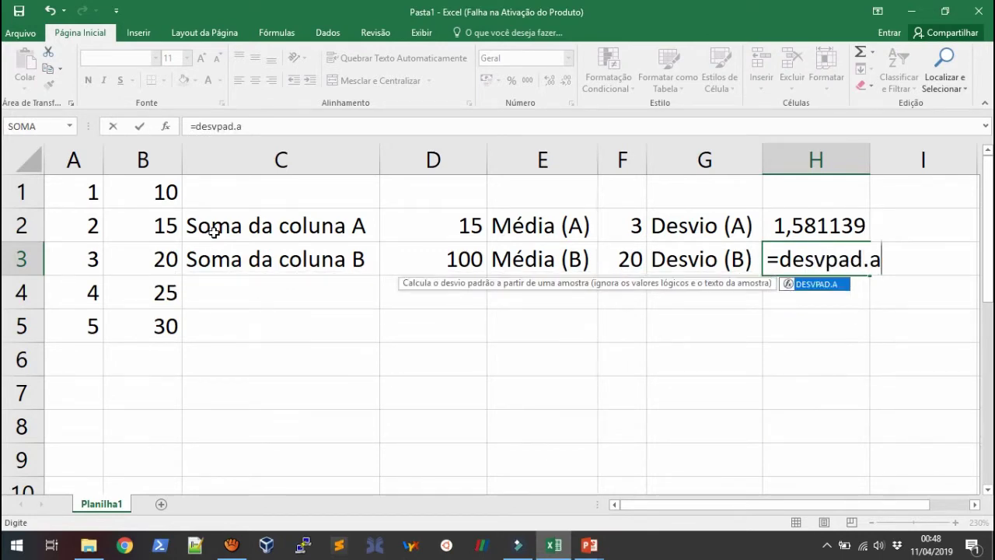
text(()
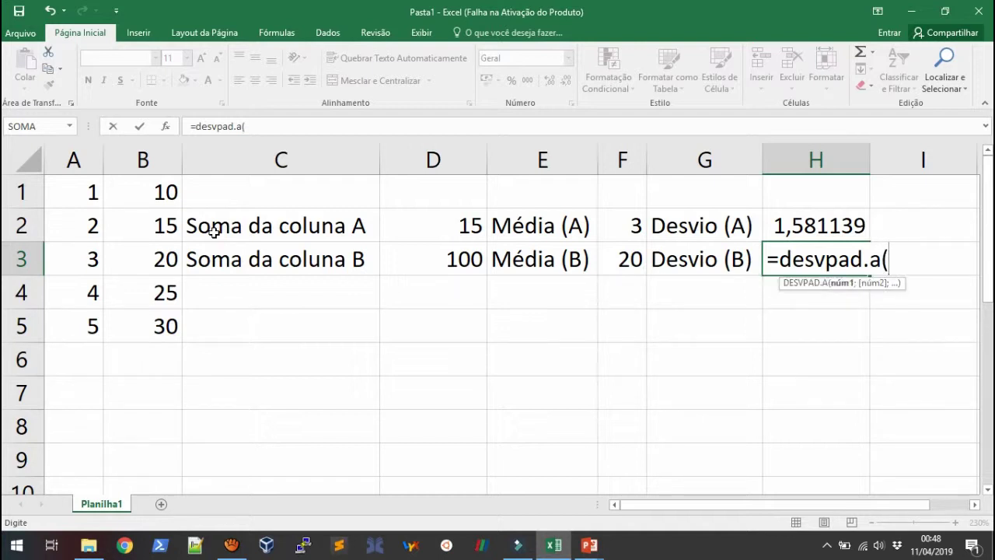
text(B)
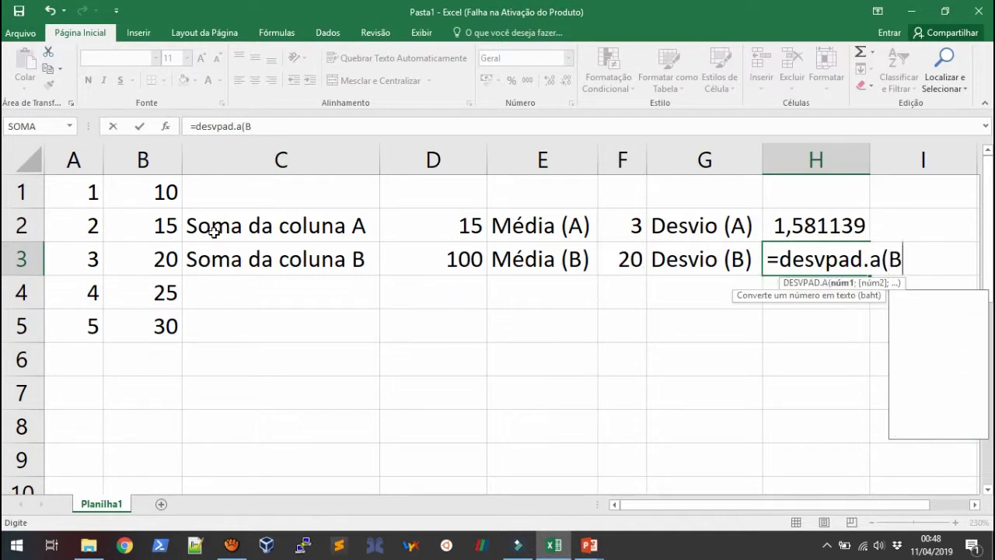
text(1)
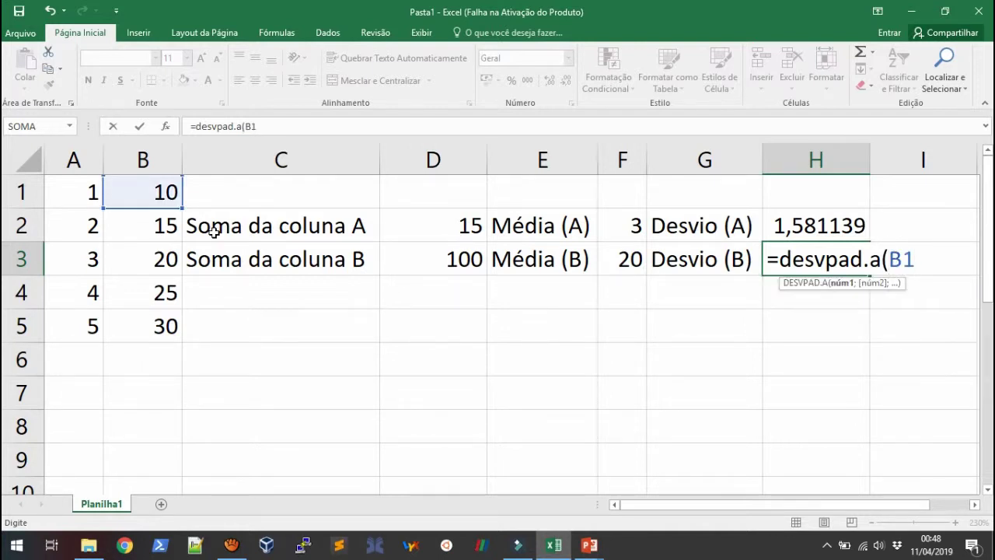
text(:)
text(B5)
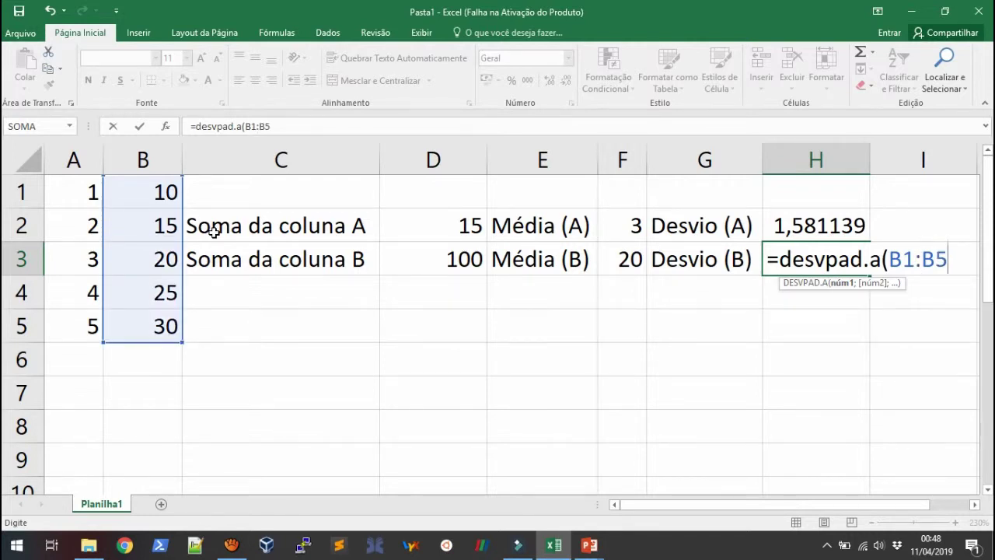
text())
key(Return)
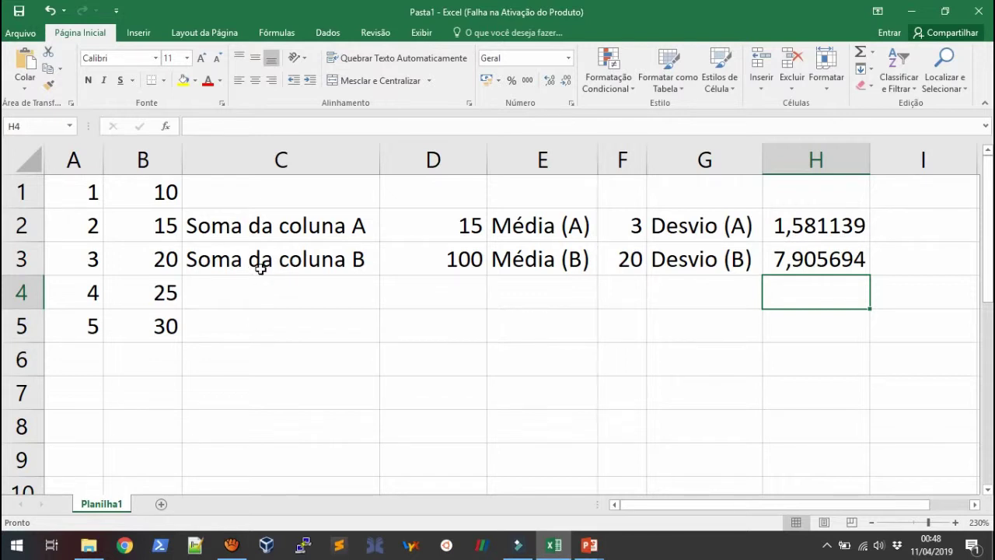
- Label C4 'Soma col A + col B' and start a formula in D4
click(312, 287)
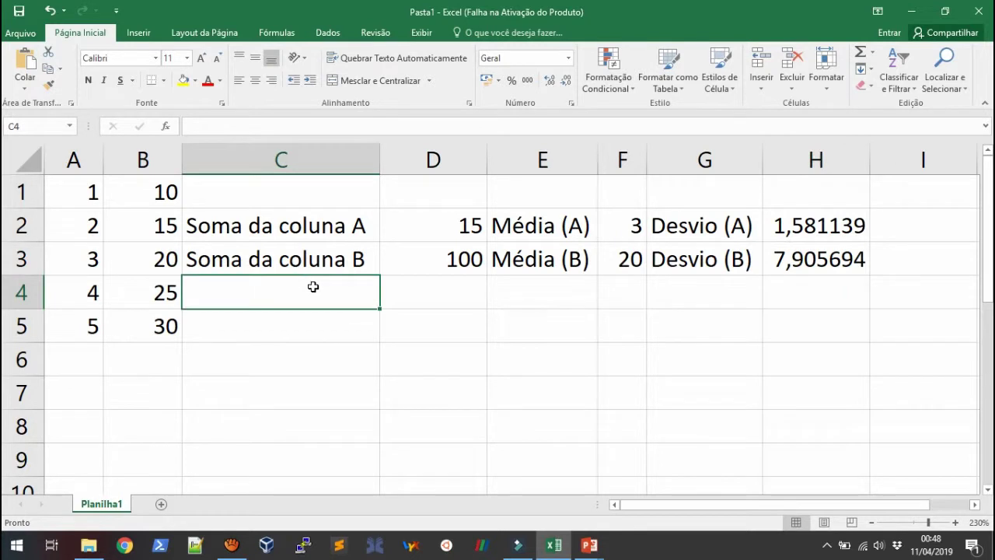
text(Soma )
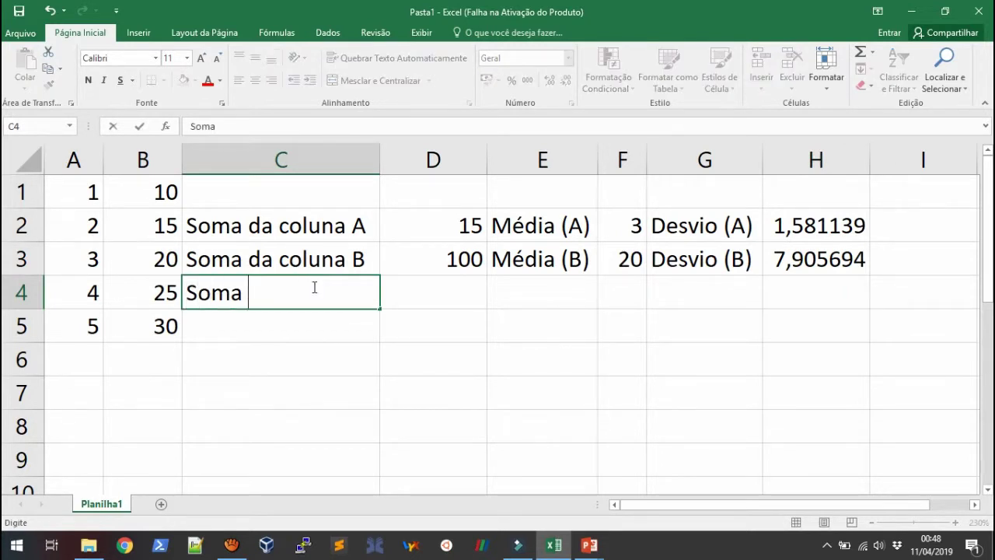
text(col A )
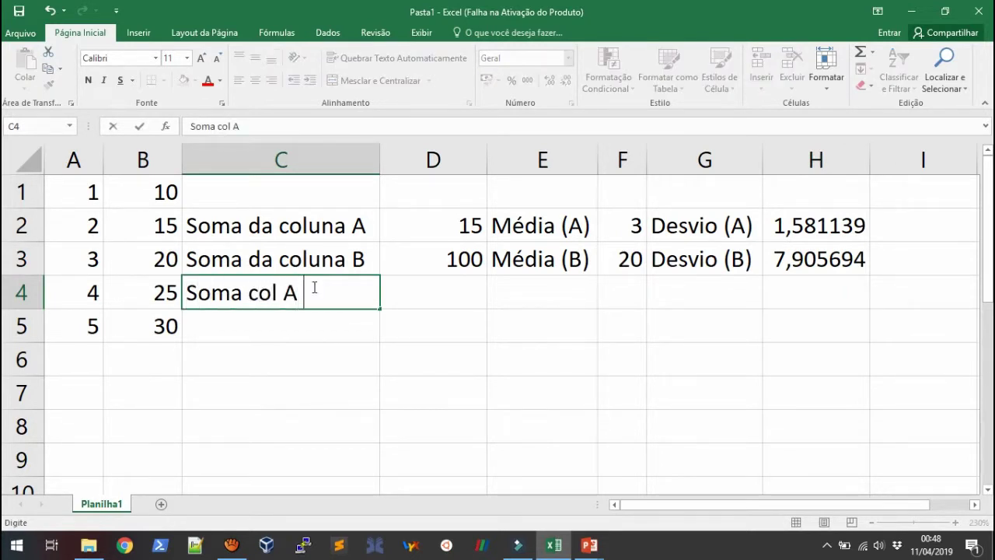
text(+ col )
text(B)
key(Tab)
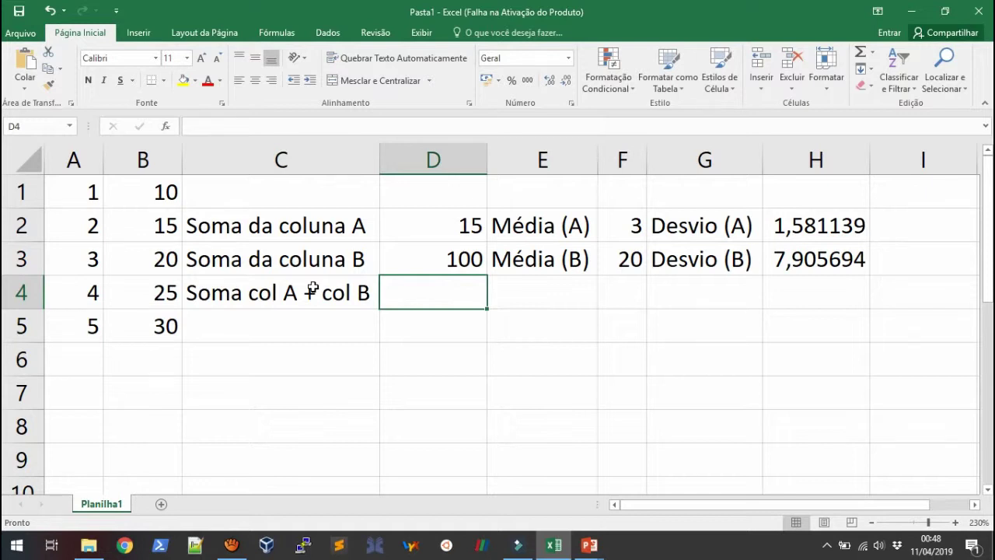
text(=)
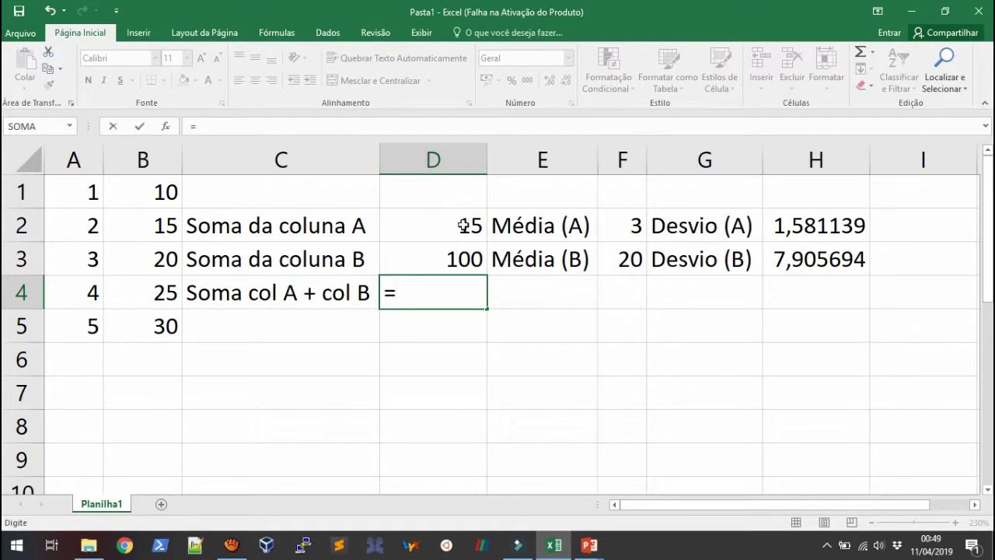
- Enter =D2+D3 in D4, then clear that formula
text(D2)
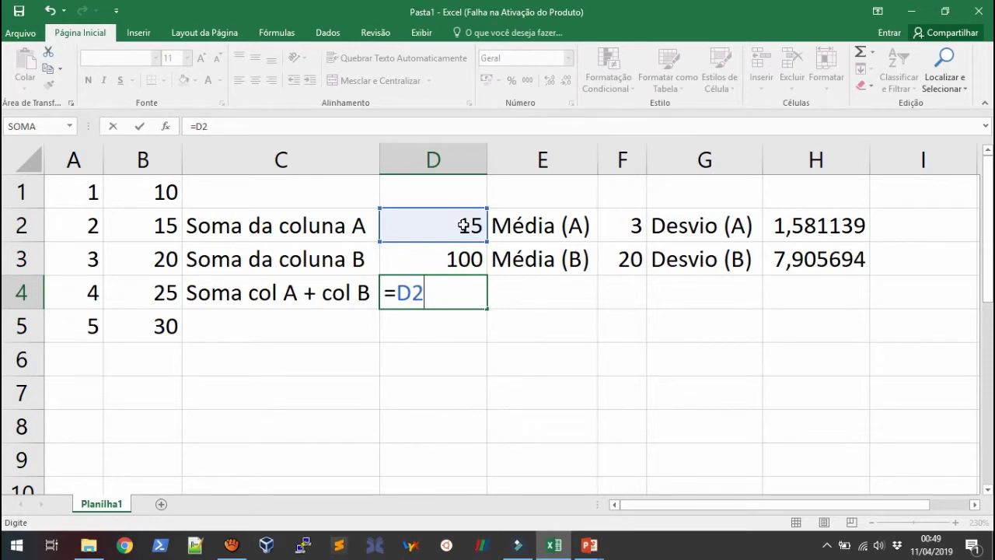
text(+)
click(478, 258)
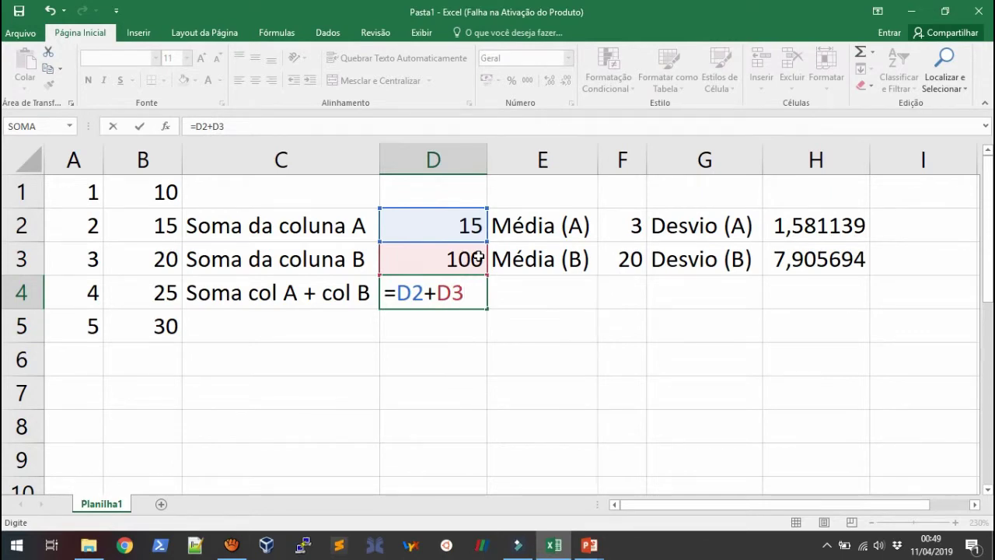
key(Return)
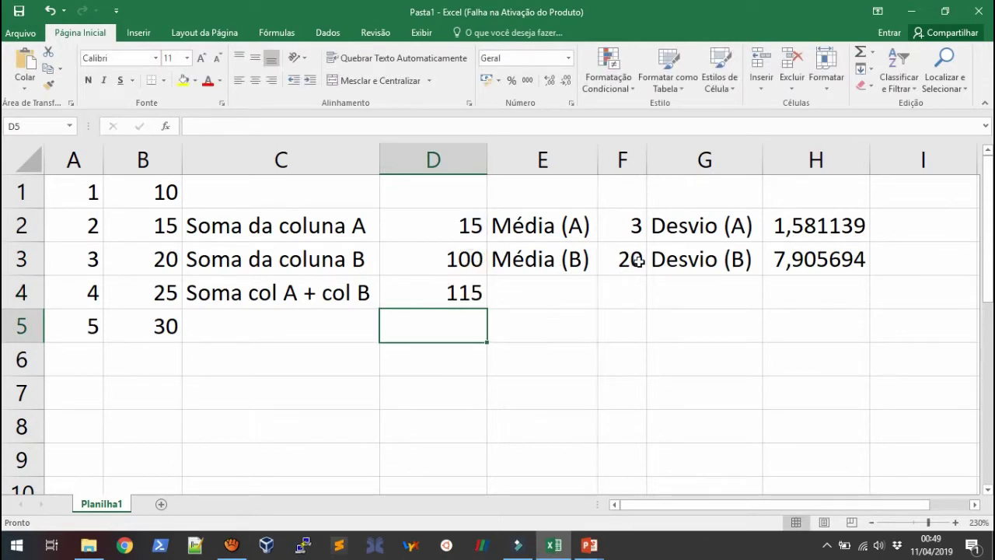
key(Up)
key(Delete)
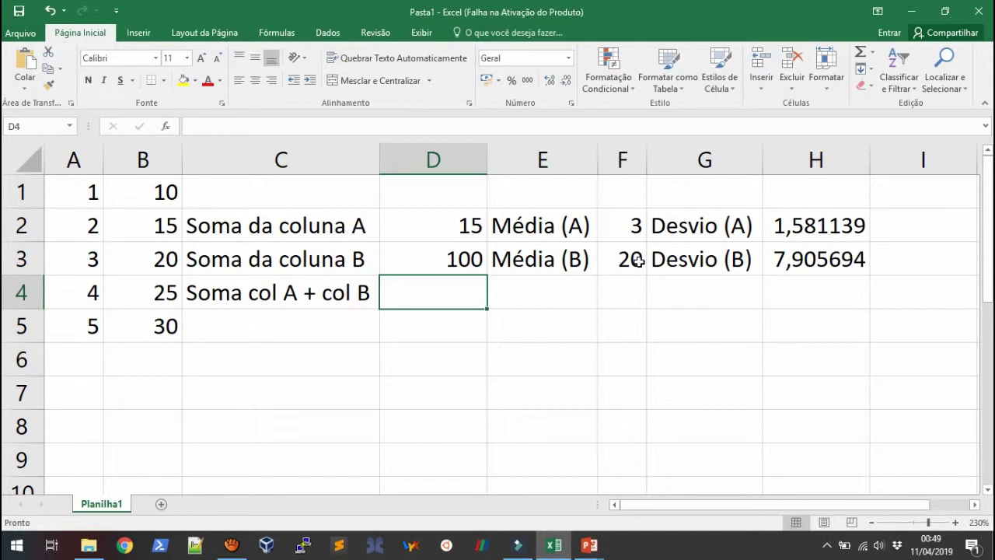
- Enter =SOMA(A1:B5) in D4 for a combined total of 115
text(=)
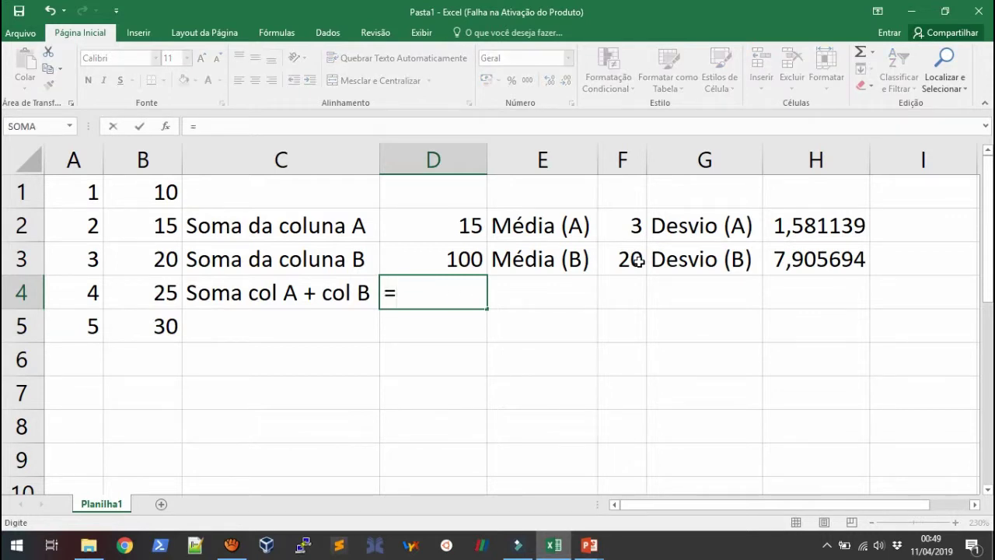
text(som)
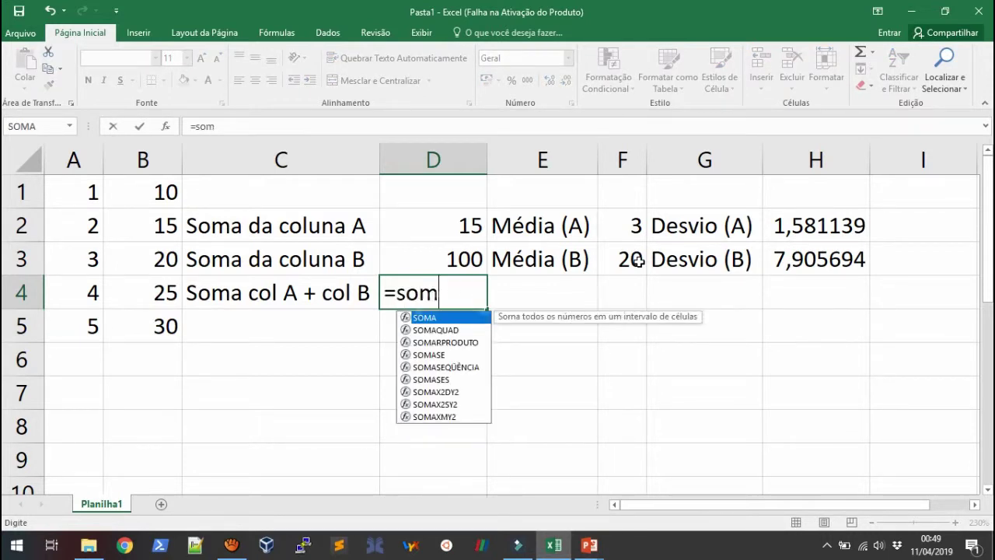
text(a()
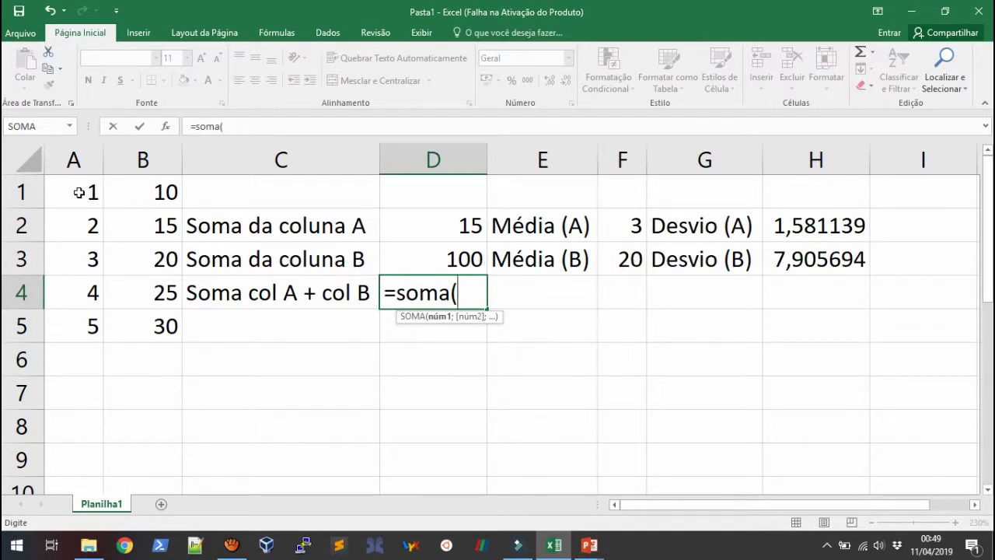
text(A1)
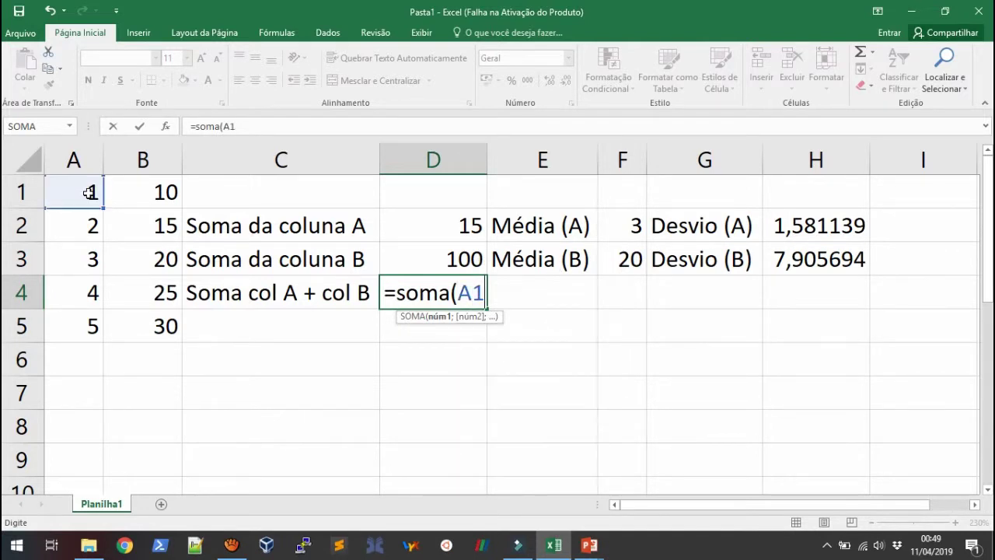
text(:)
text(B)
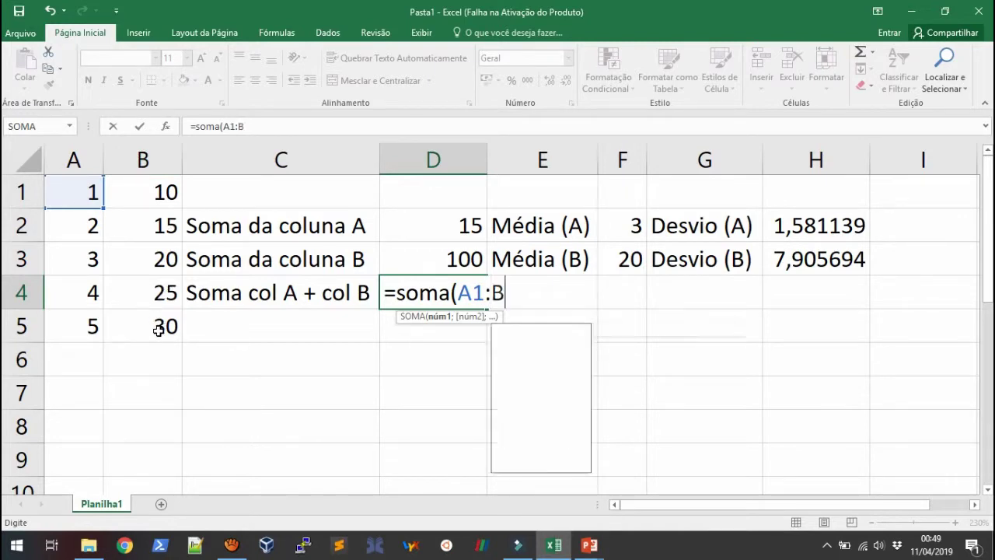
text(5))
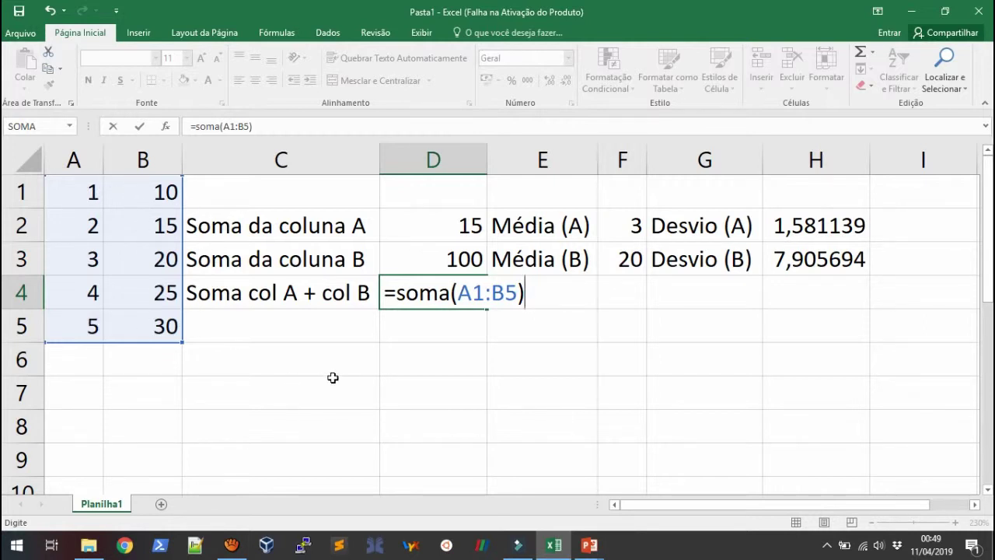
key(Return)
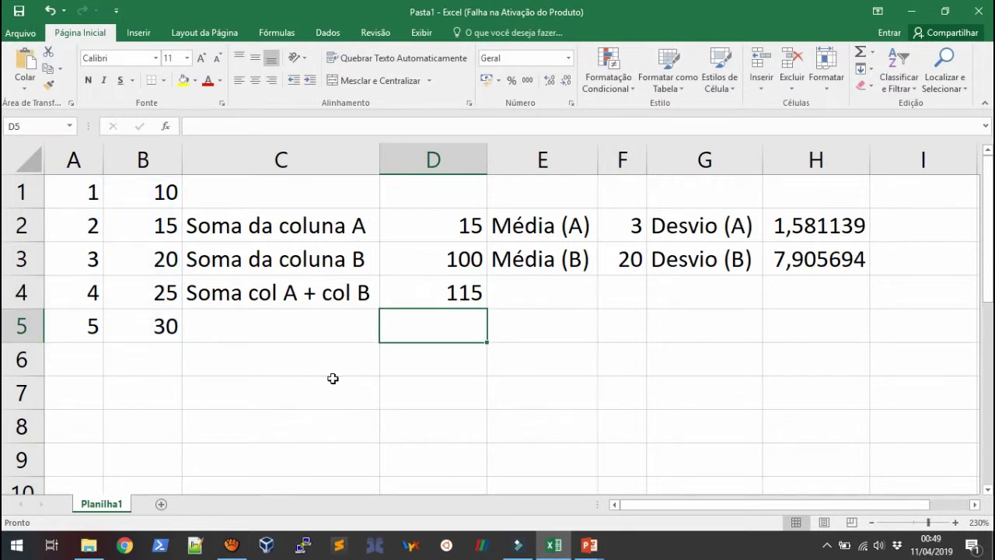
click(441, 300)
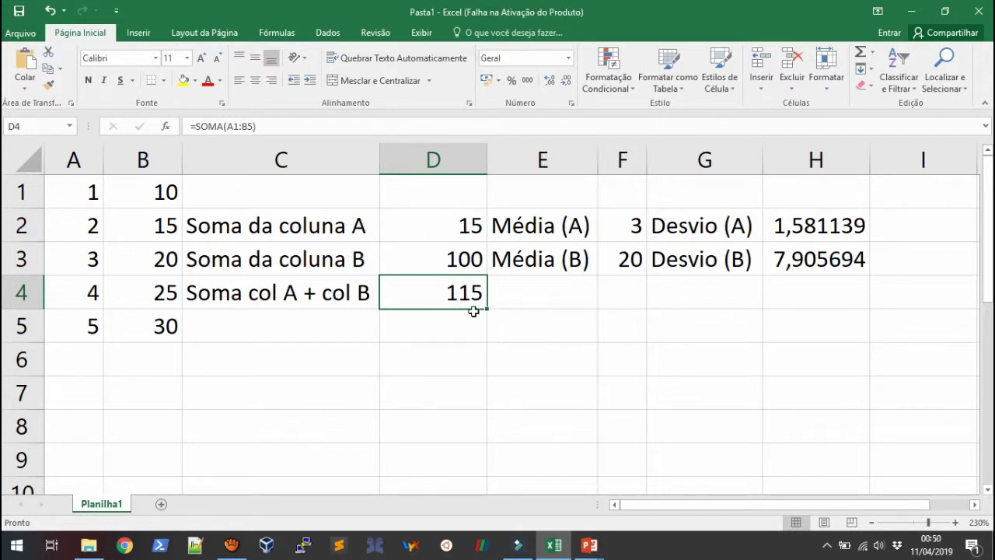
- Replace D4's formula with =soma(A1:A5)+soma(B1:B5), still totalling 115
text(=)
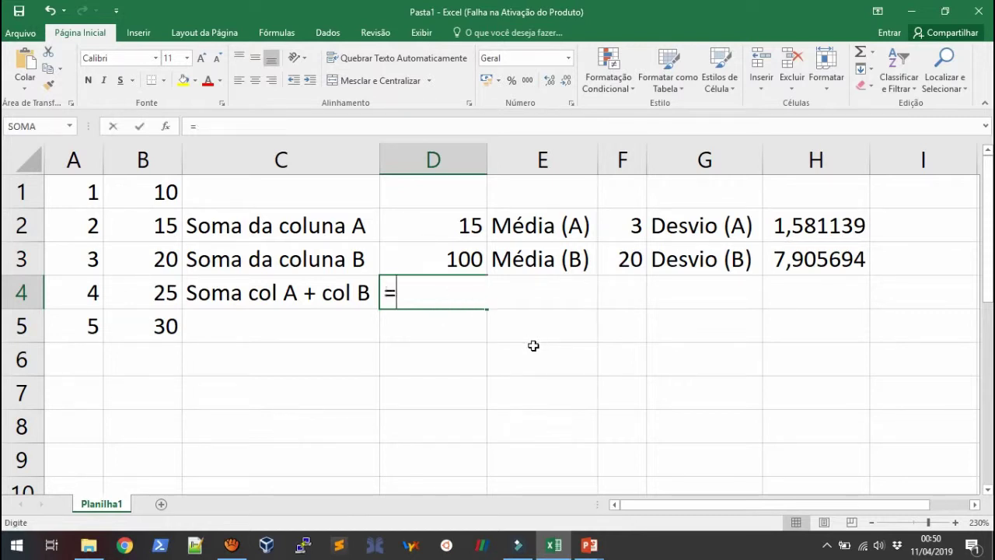
text(soma)
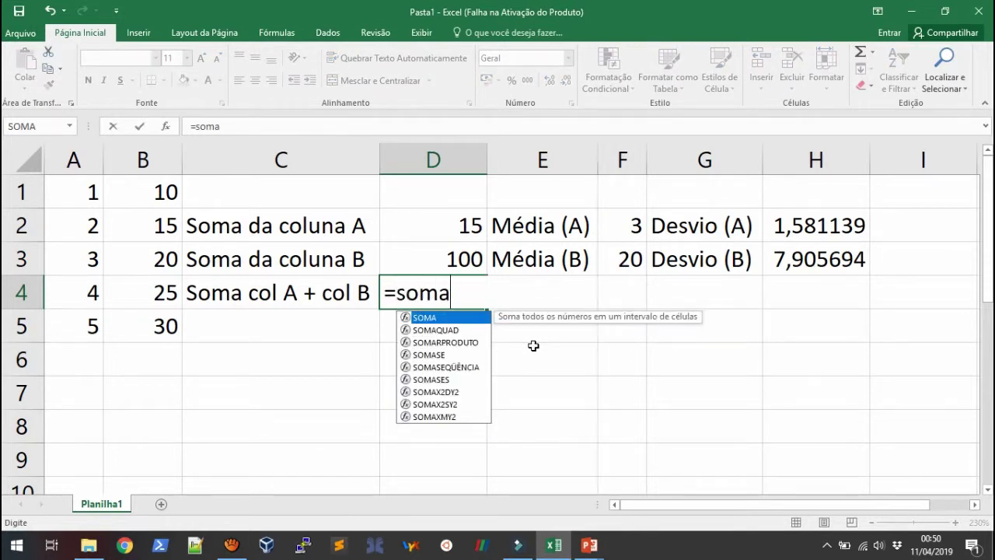
text(()
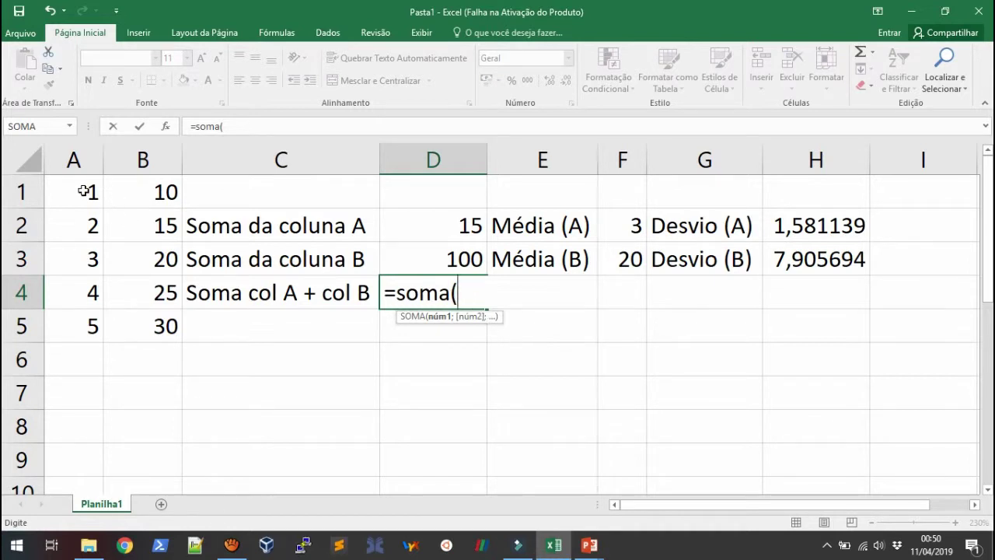
text(A1:)
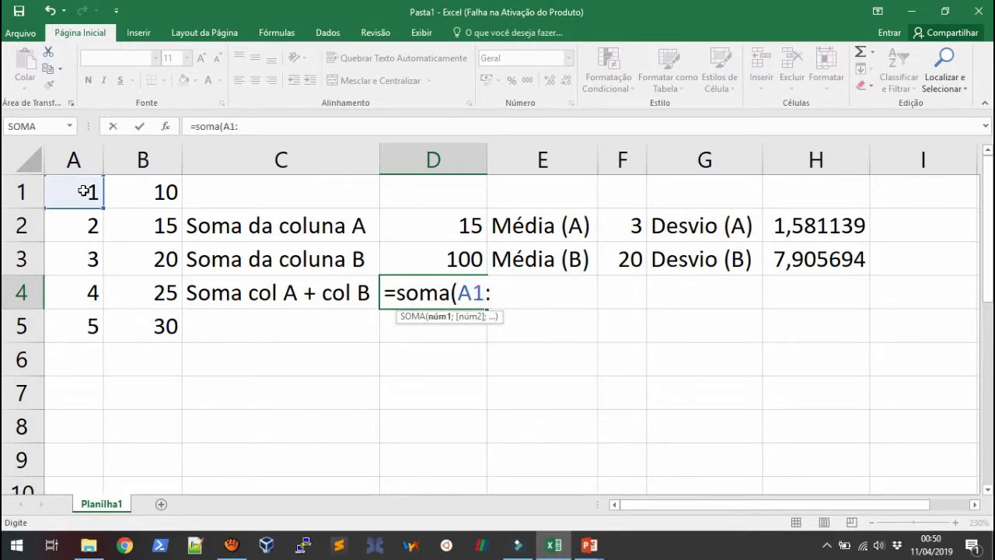
text(A5))
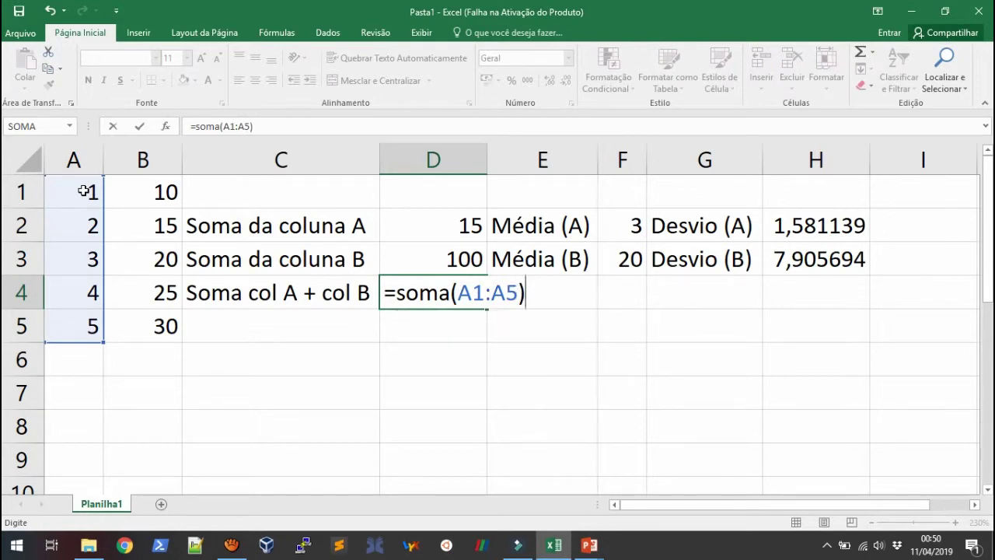
text(+so)
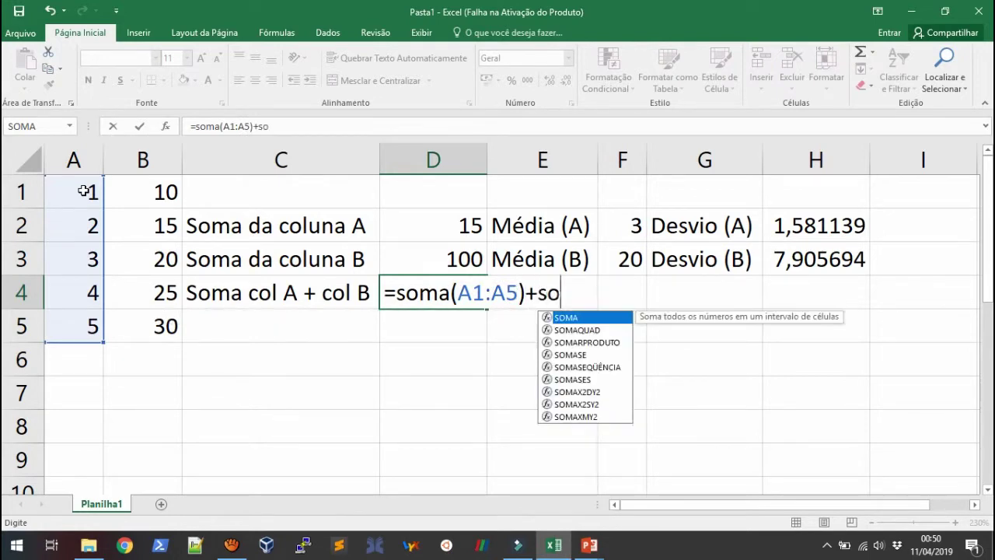
text(ma()
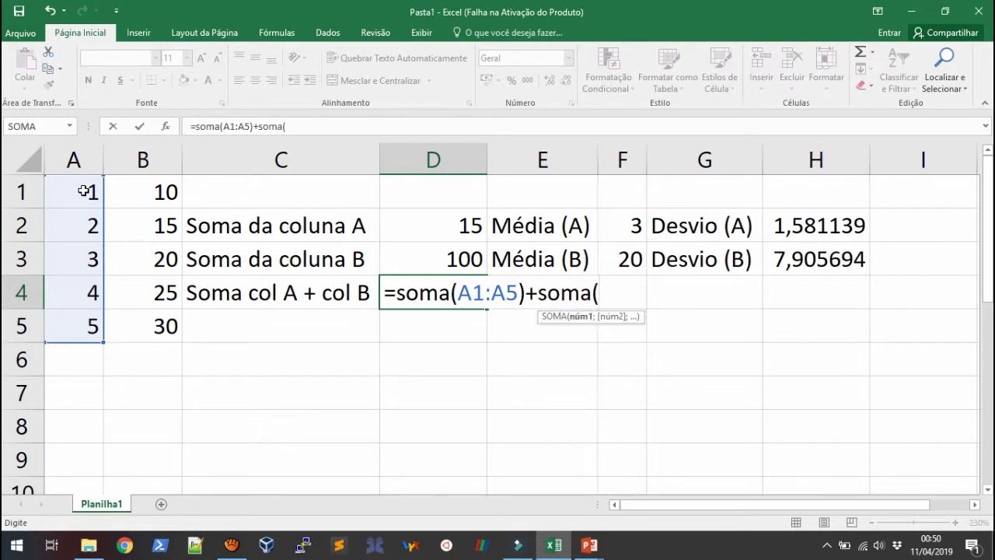
text(B1:)
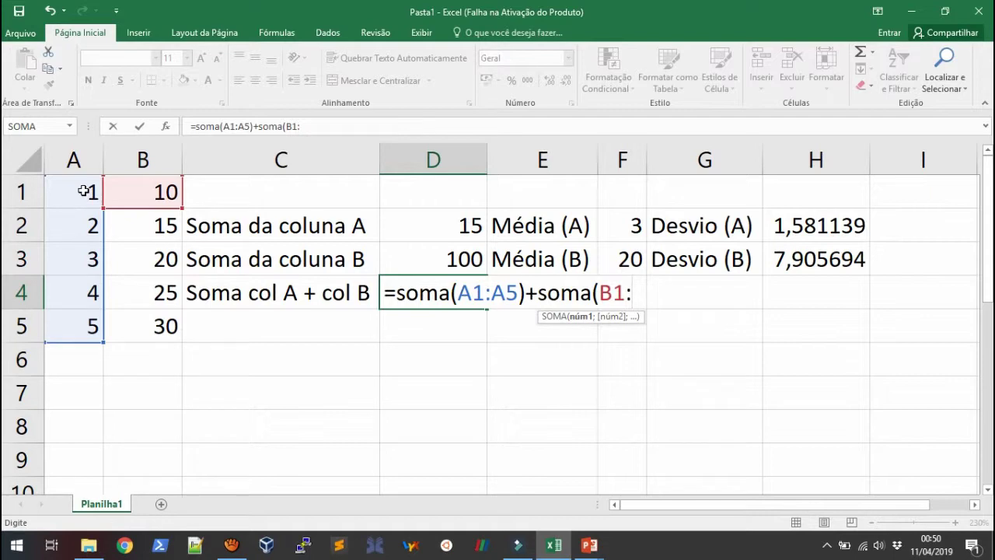
text(B5))
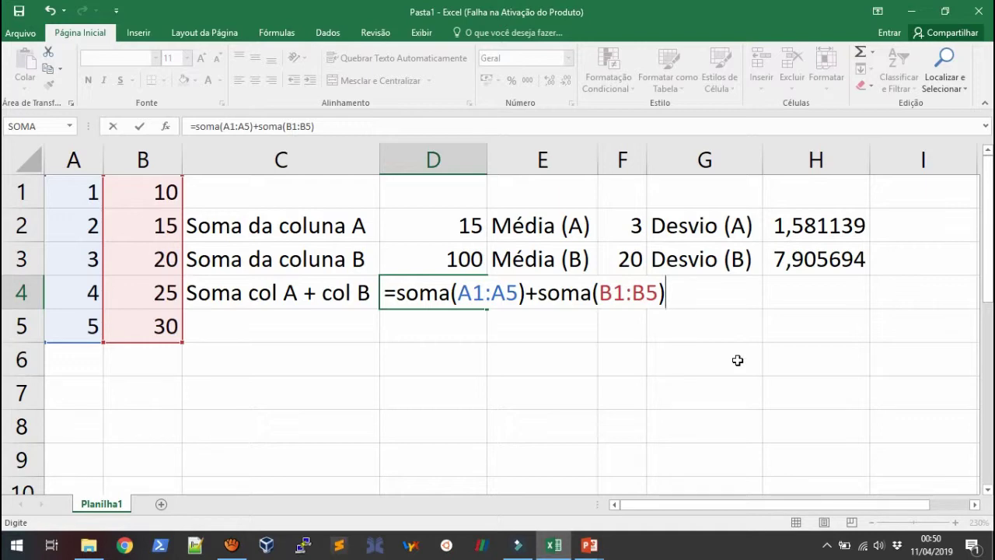
key(Return)
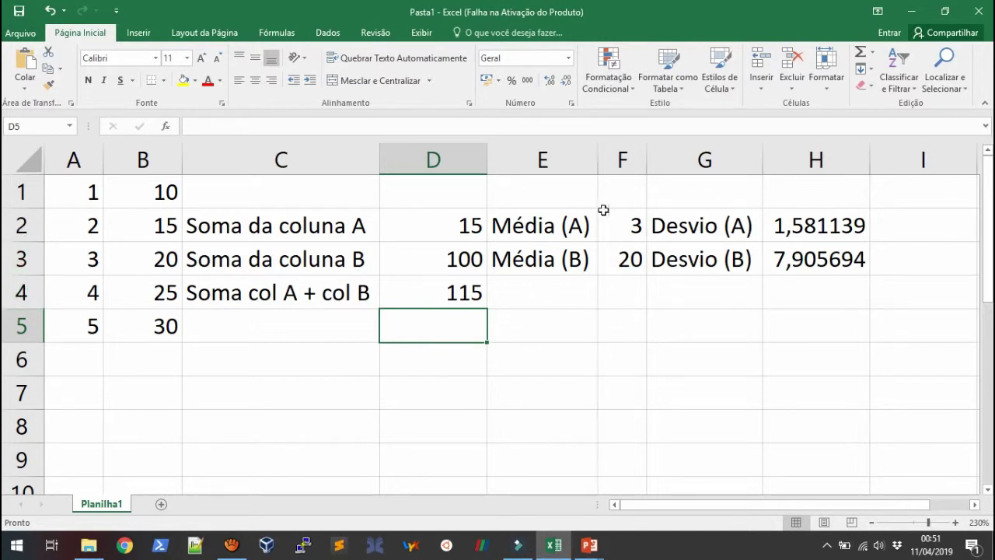
click(628, 225)
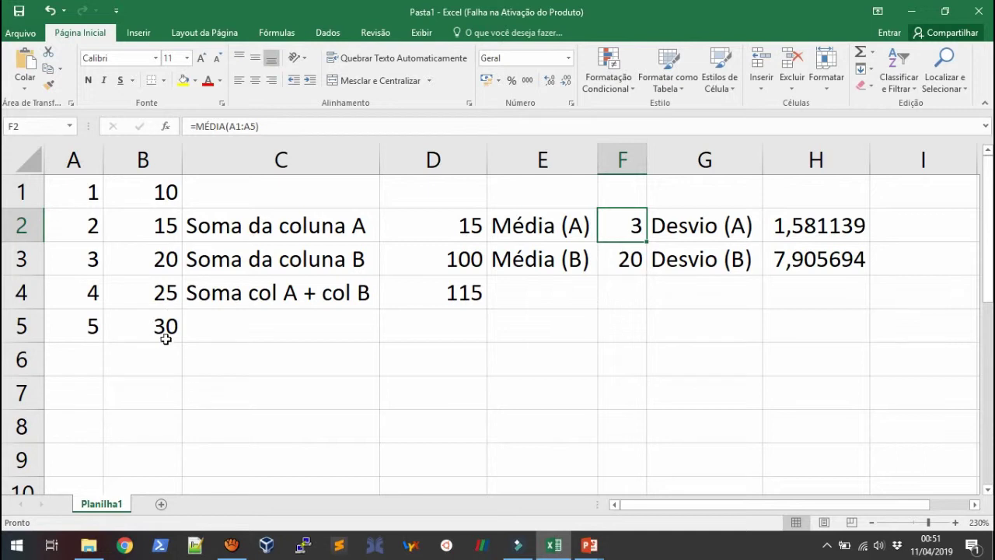
click(628, 256)
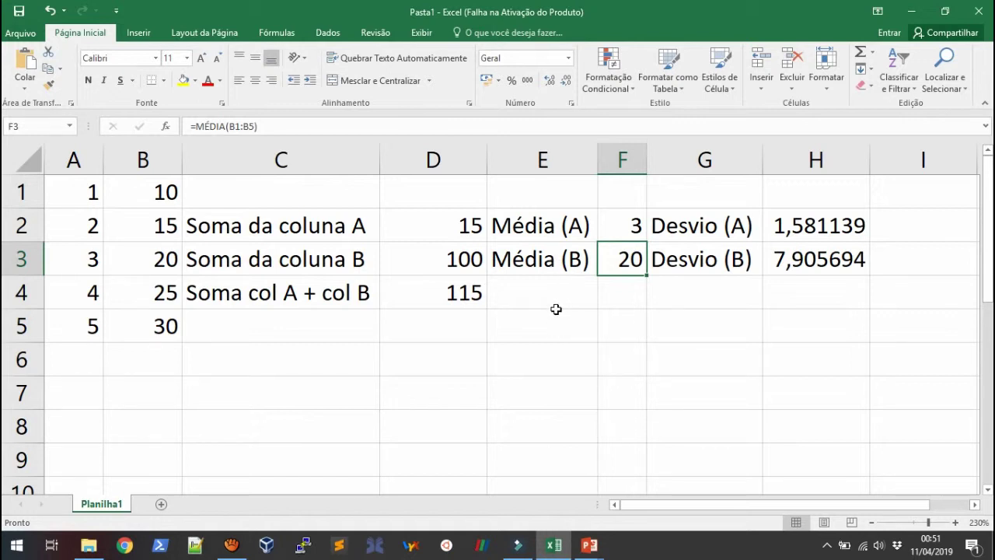
- Return to the PowerPoint slideshow and advance to the doutorexatas closing slide
key(alt+Tab)
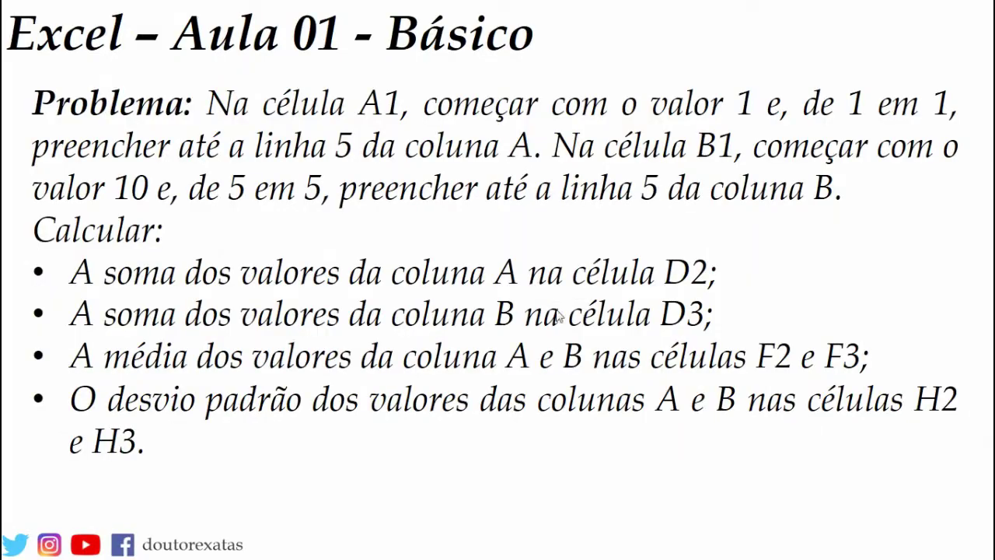
click(914, 283)
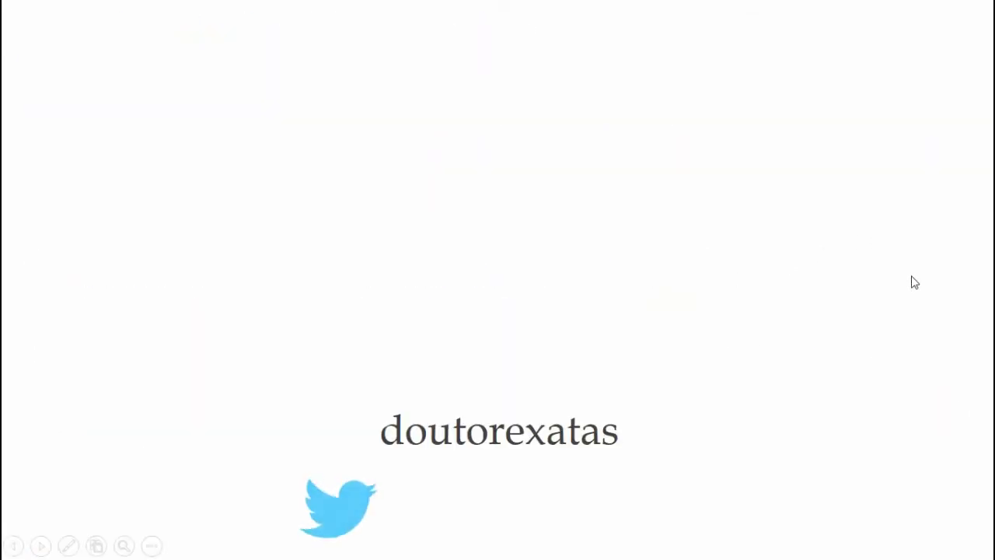